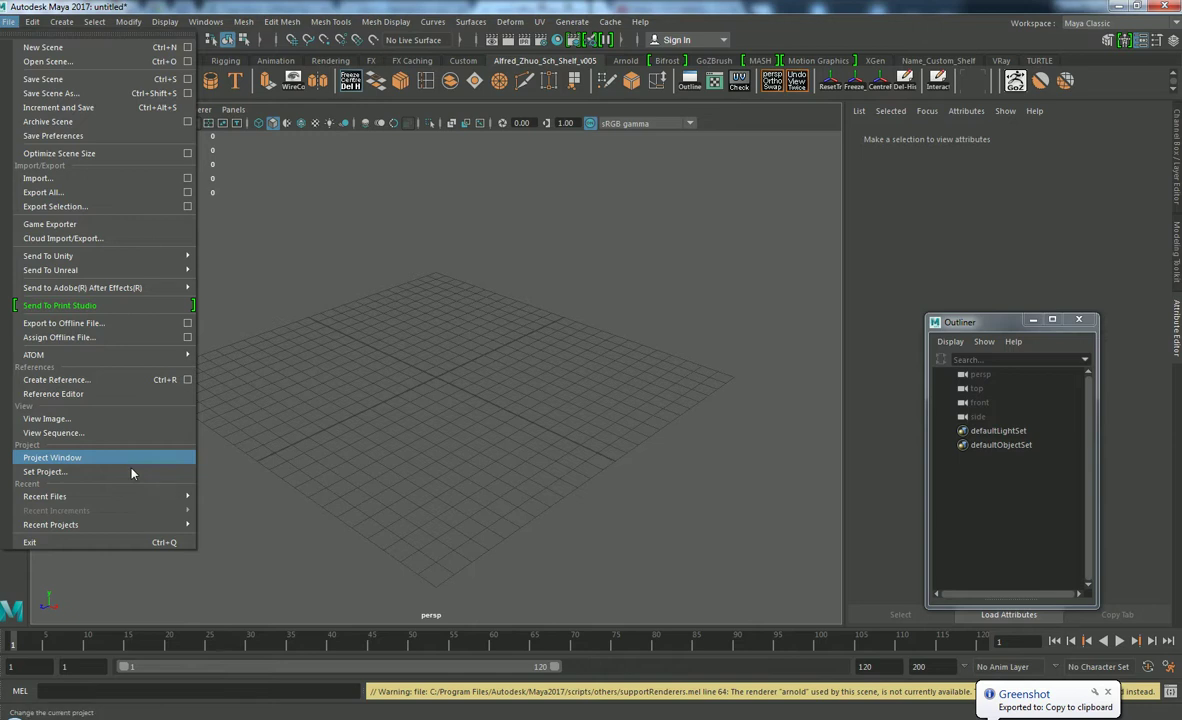
# - Create a new Maya project named A3_Eye located in I:\Maya_Projects_(prep)
pyautogui.click(133, 461)
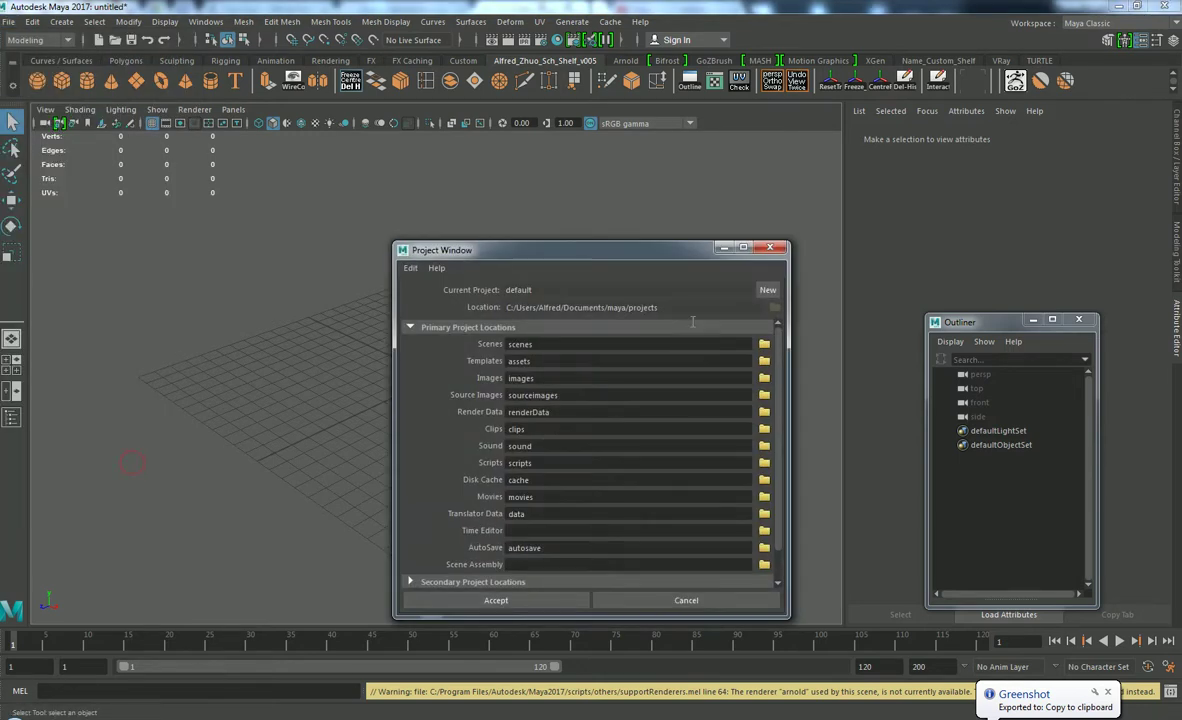
pyautogui.click(764, 290)
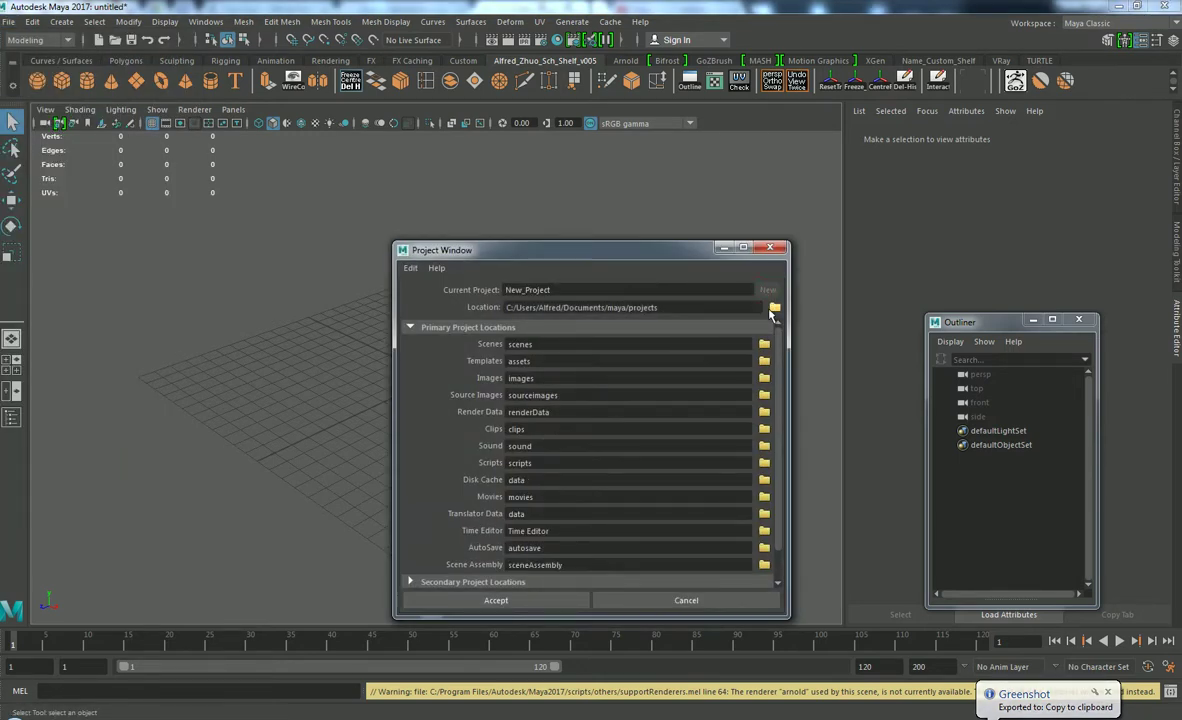
pyautogui.click(774, 308)
pyautogui.click(612, 718)
pyautogui.click(563, 717)
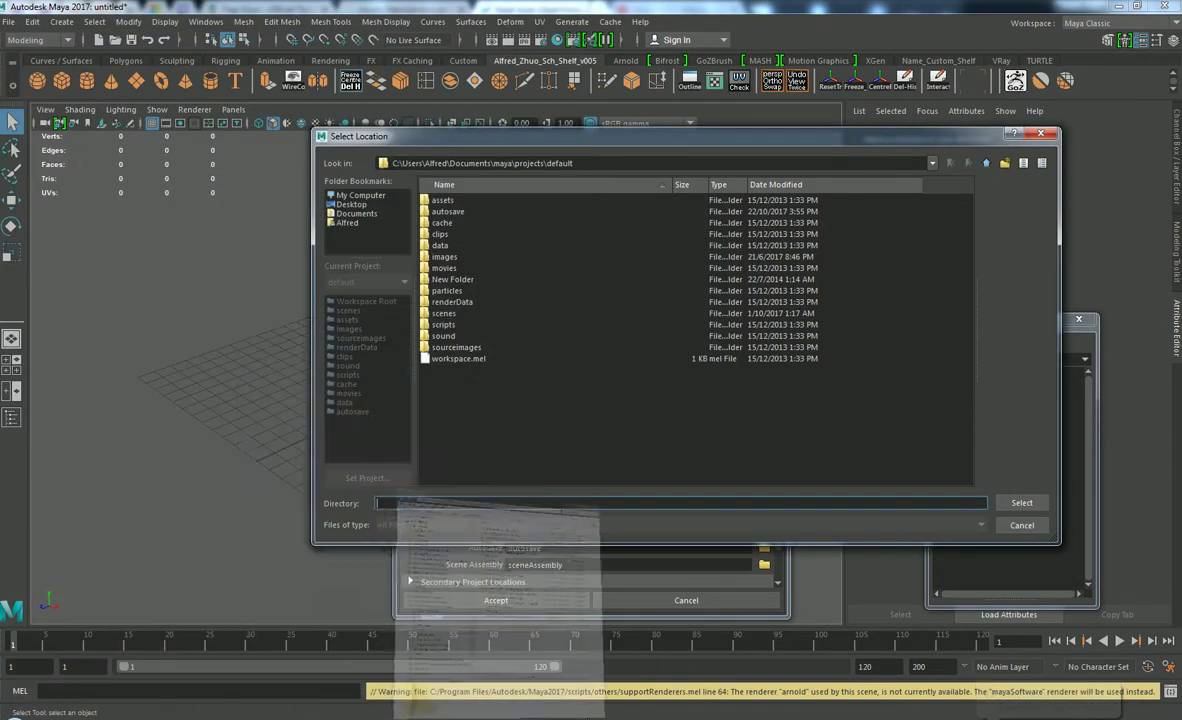
pyautogui.click(563, 717)
pyautogui.click(352, 31)
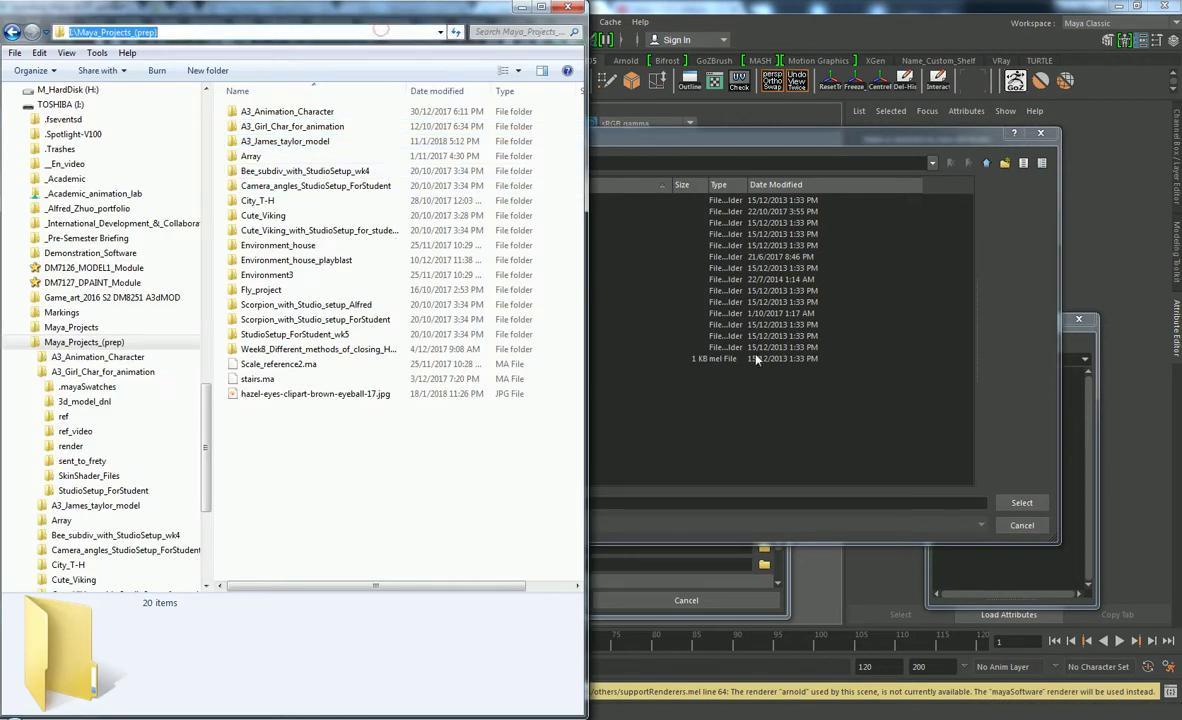
pyautogui.click(796, 403)
pyautogui.click(705, 506)
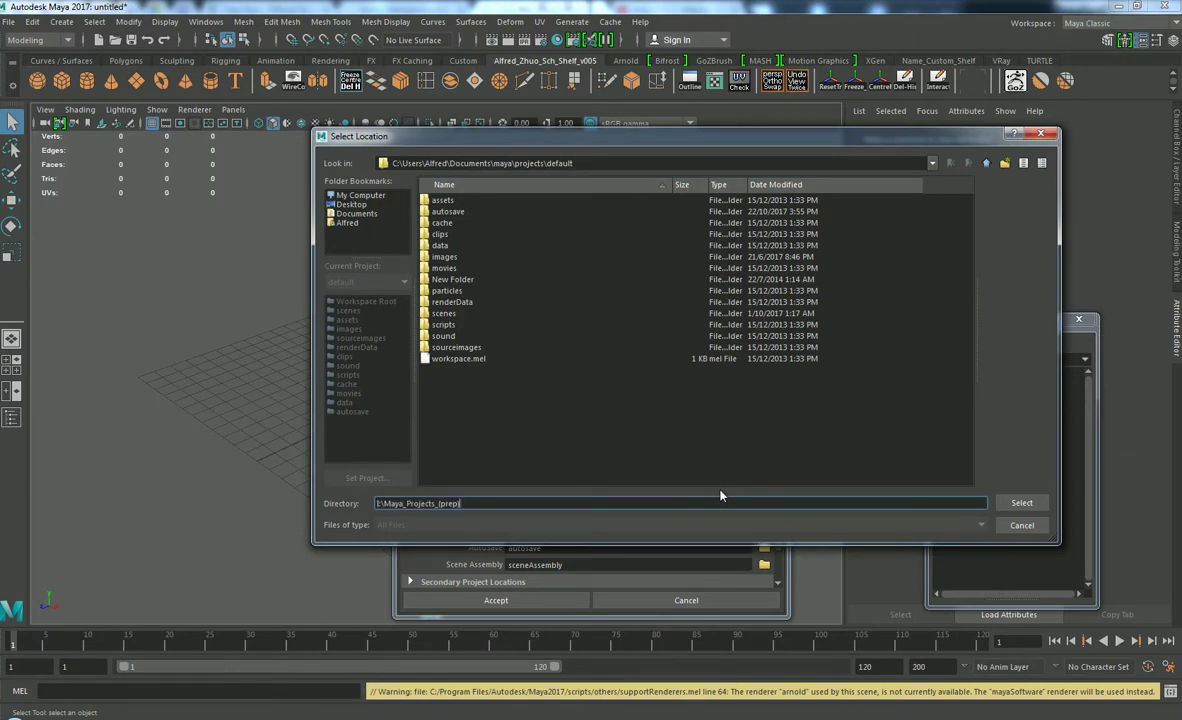
pyautogui.press('Return')
pyautogui.click(622, 289)
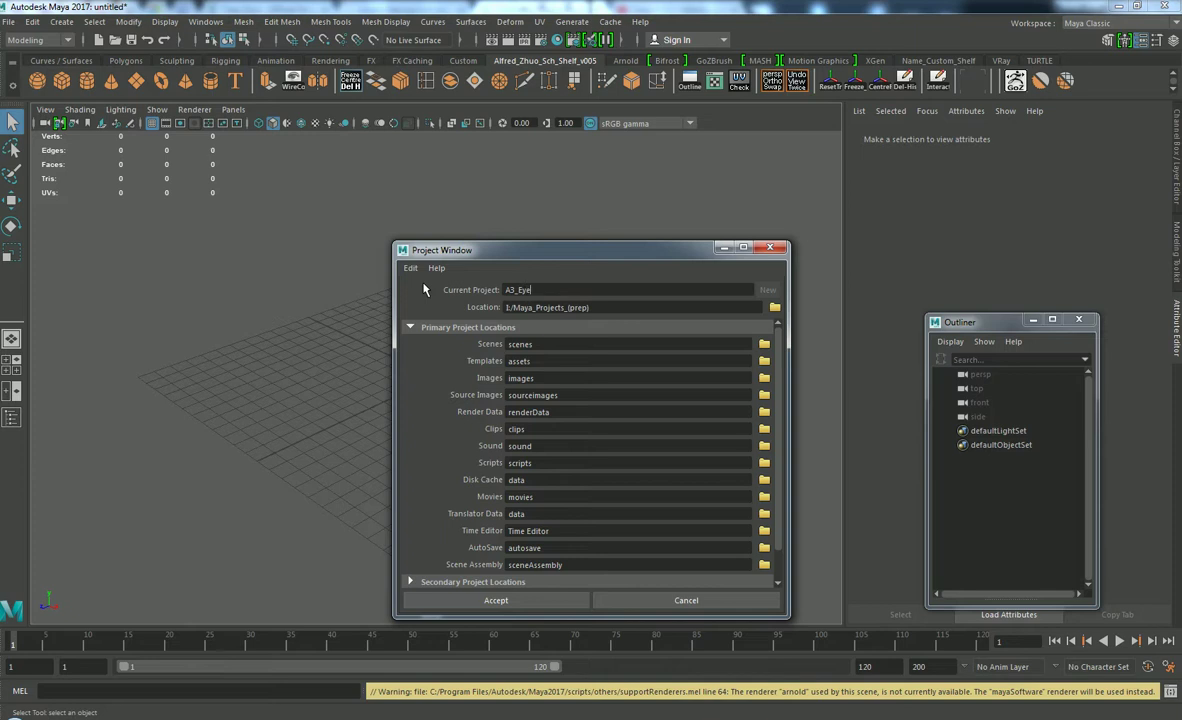
pyautogui.click(541, 600)
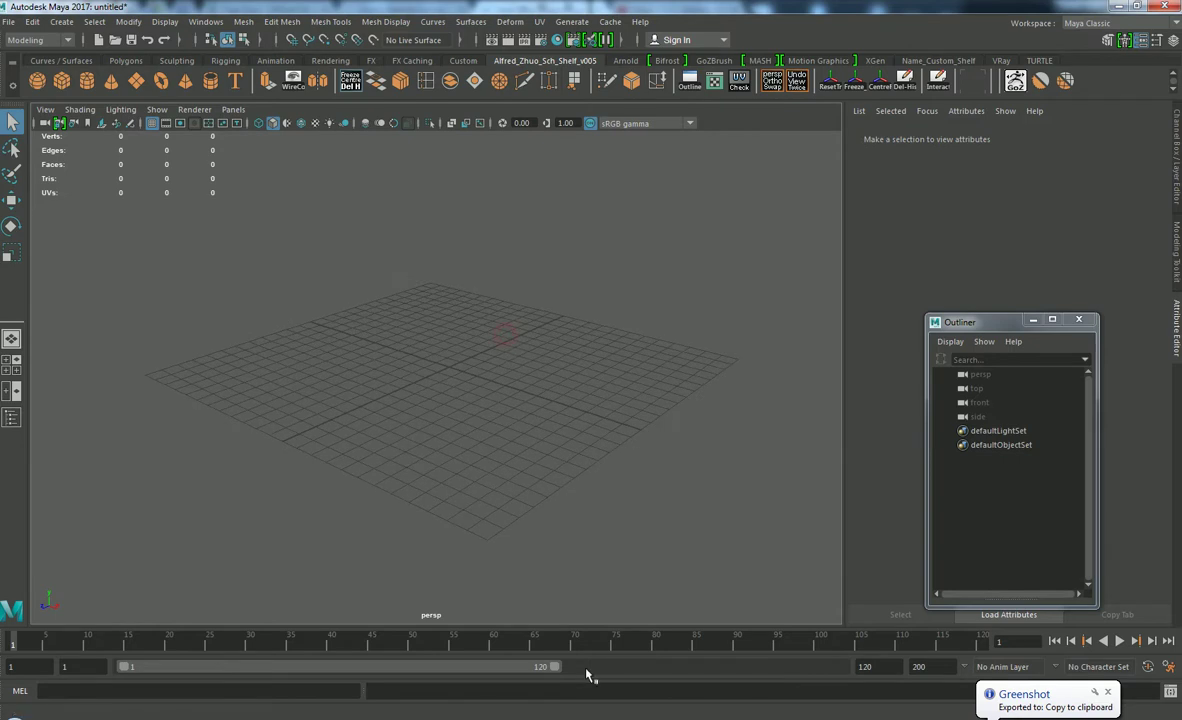
# - Open the A3_Eye project folder in Windows Explorer and look through its scenes, images and scripts subfolders
pyautogui.keyDown('alt'); pyautogui.moveTo(437, 303); pyautogui.dragTo(474, 342); pyautogui.keyUp('alt')
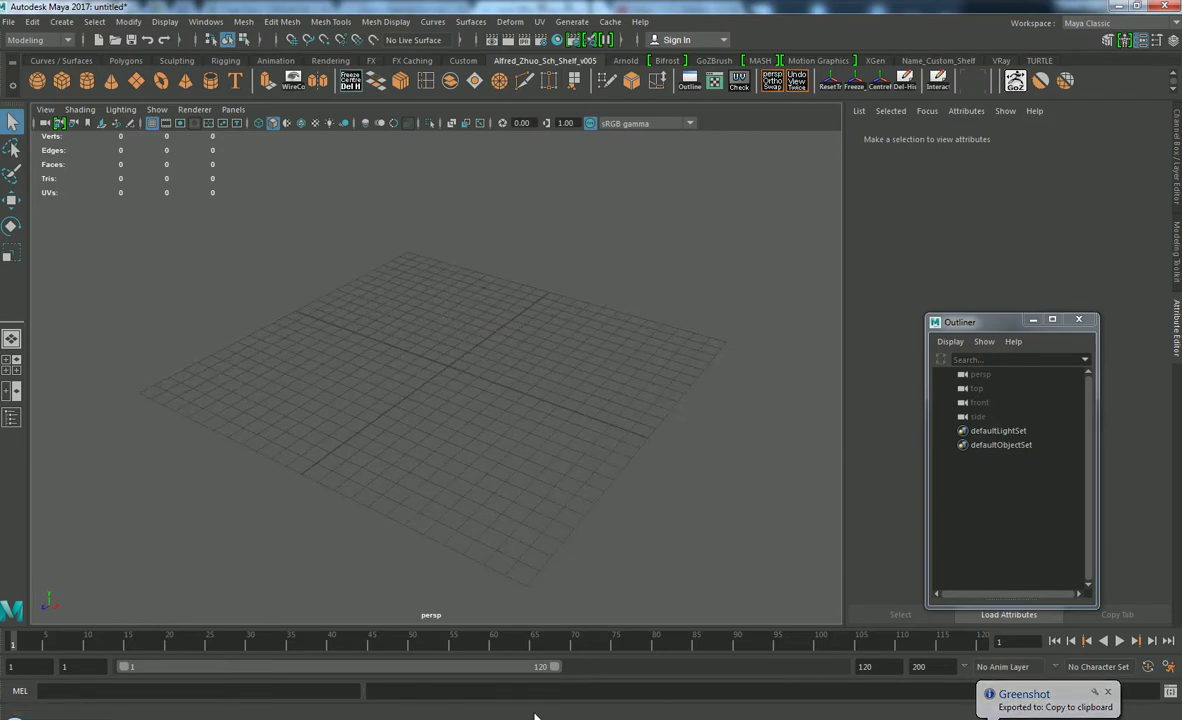
pyautogui.click(537, 717)
pyautogui.doubleClick(266, 409)
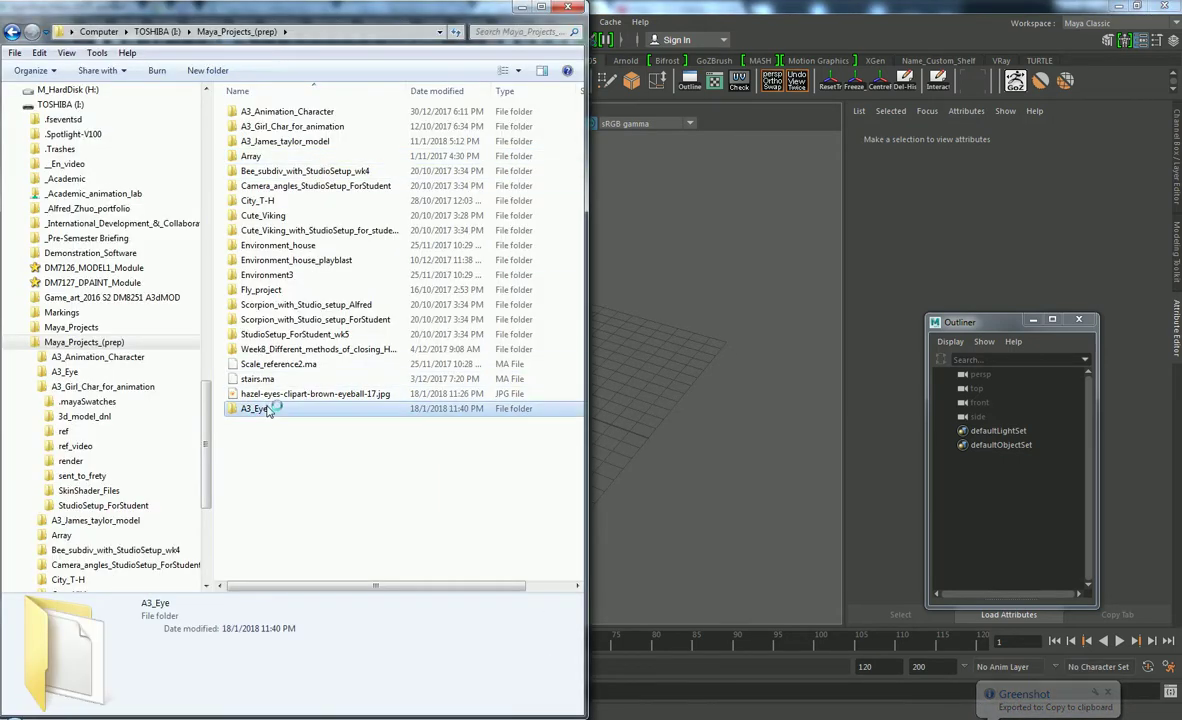
pyautogui.click(285, 246)
pyautogui.click(285, 186)
pyautogui.click(285, 260)
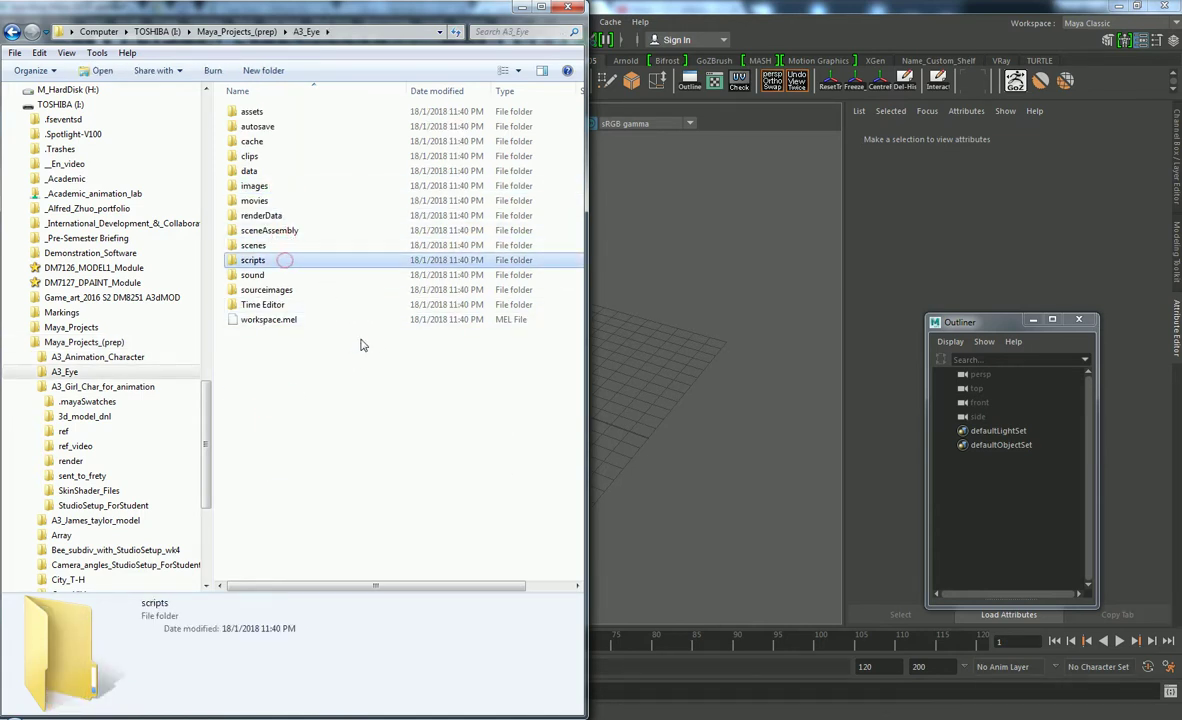
# - Copy hazel-eyes-clipart-brown-eyeball-17.jpg from Maya_Projects_(prep) into the sourceimages folder of A3_Eye
pyautogui.press('BackSpace')
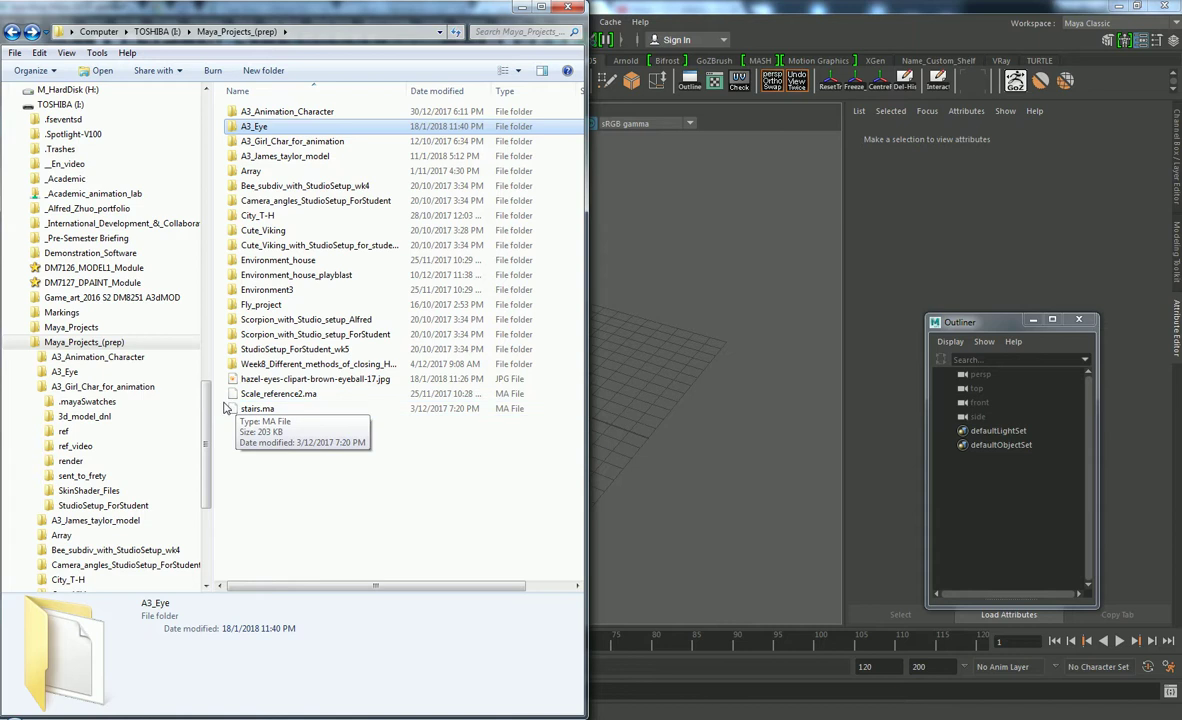
pyautogui.moveTo(213, 396); pyautogui.dragTo(42, 396)
pyautogui.click(130, 364)
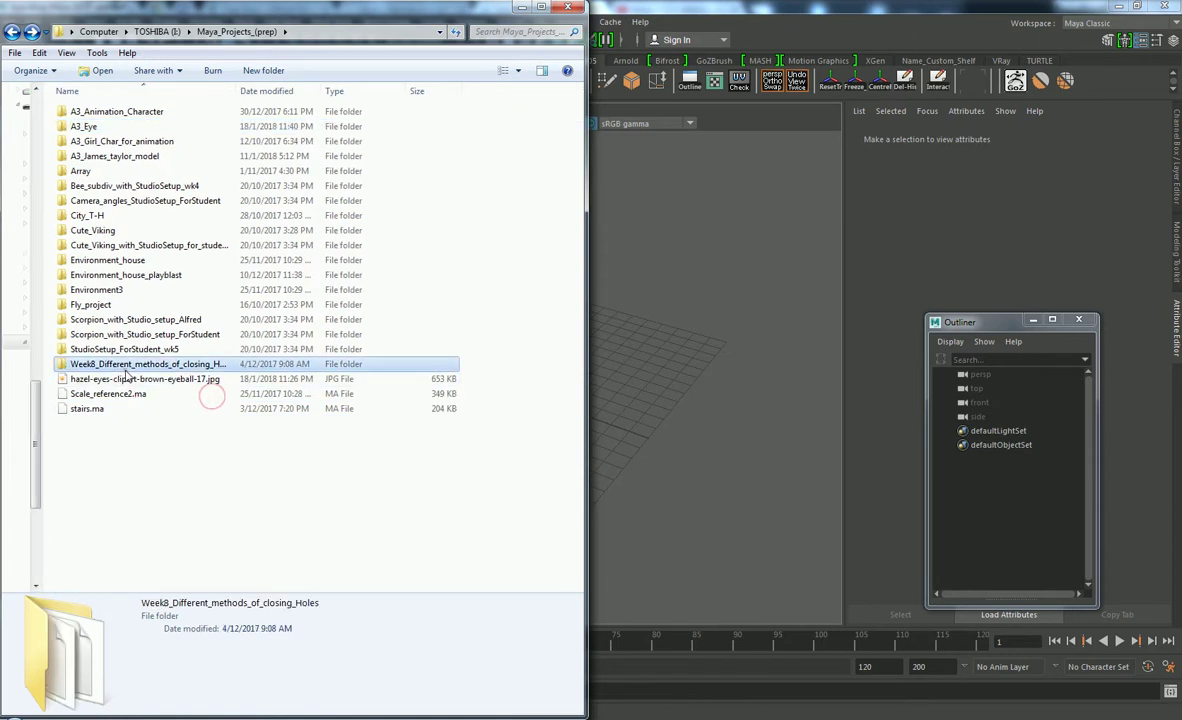
pyautogui.click(128, 381)
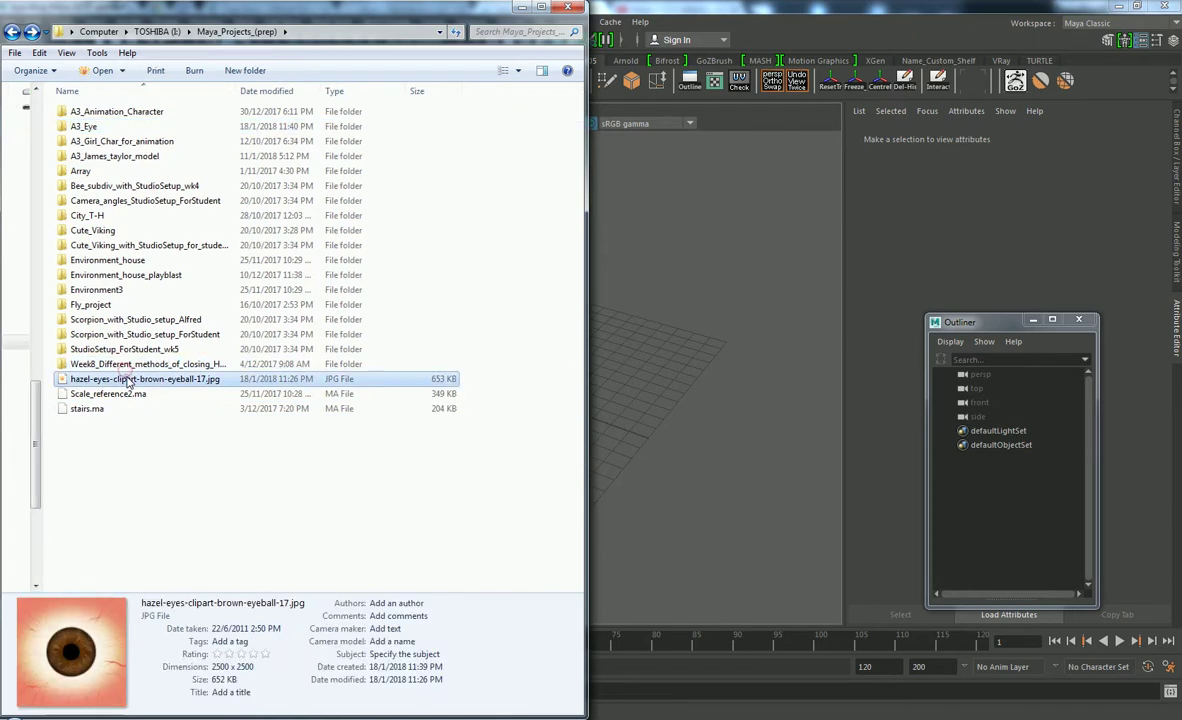
pyautogui.click(172, 128)
pyautogui.doubleClick(173, 128)
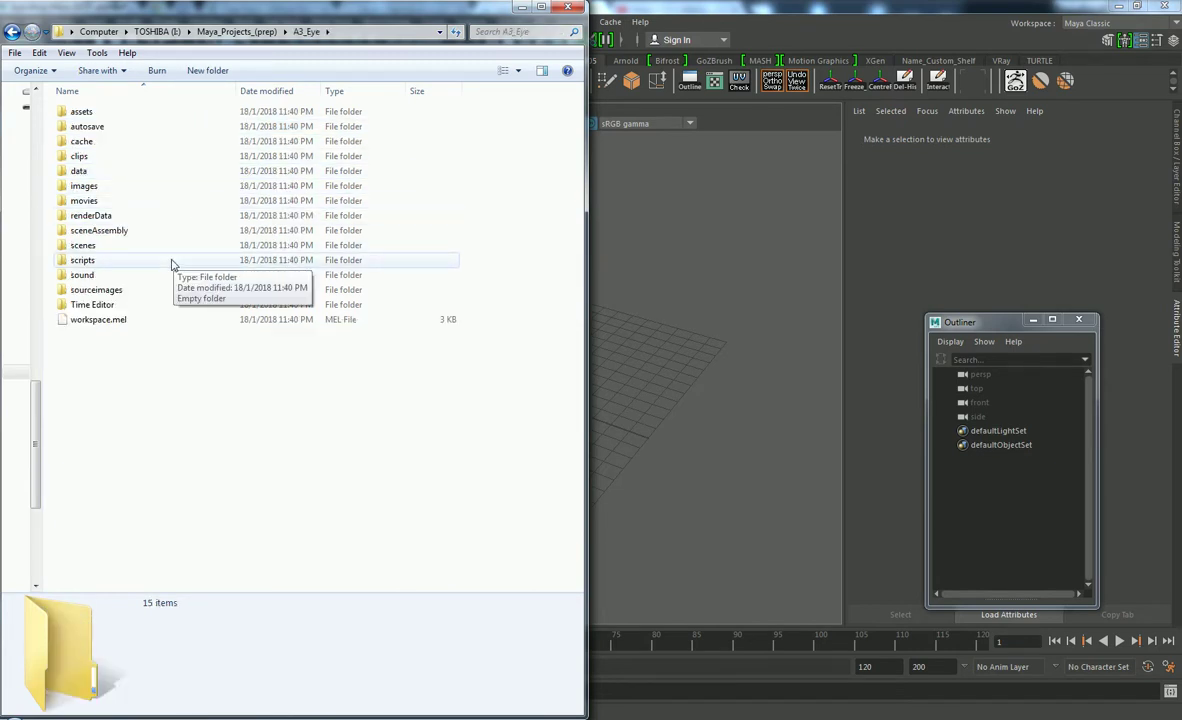
pyautogui.doubleClick(150, 289)
pyautogui.hotkey('ctrl', 'v')
pyautogui.click(325, 246)
pyautogui.click(229, 124)
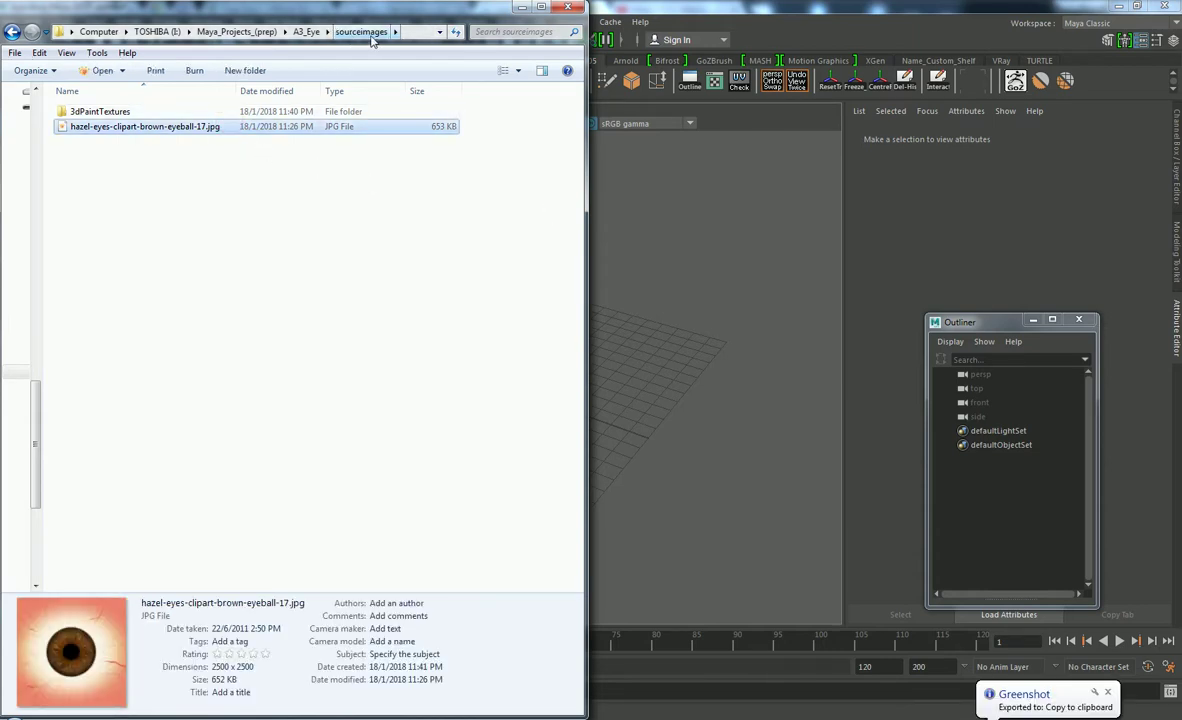
# - Switch back to Maya, create a polygon sphere at the grid's origin and frame it in the perspective view
pyautogui.click(617, 231)
pyautogui.keyDown('alt'); pyautogui.moveTo(617, 231); pyautogui.dragTo(815, 326, button='middle'); pyautogui.keyUp('alt')
pyautogui.press('w')
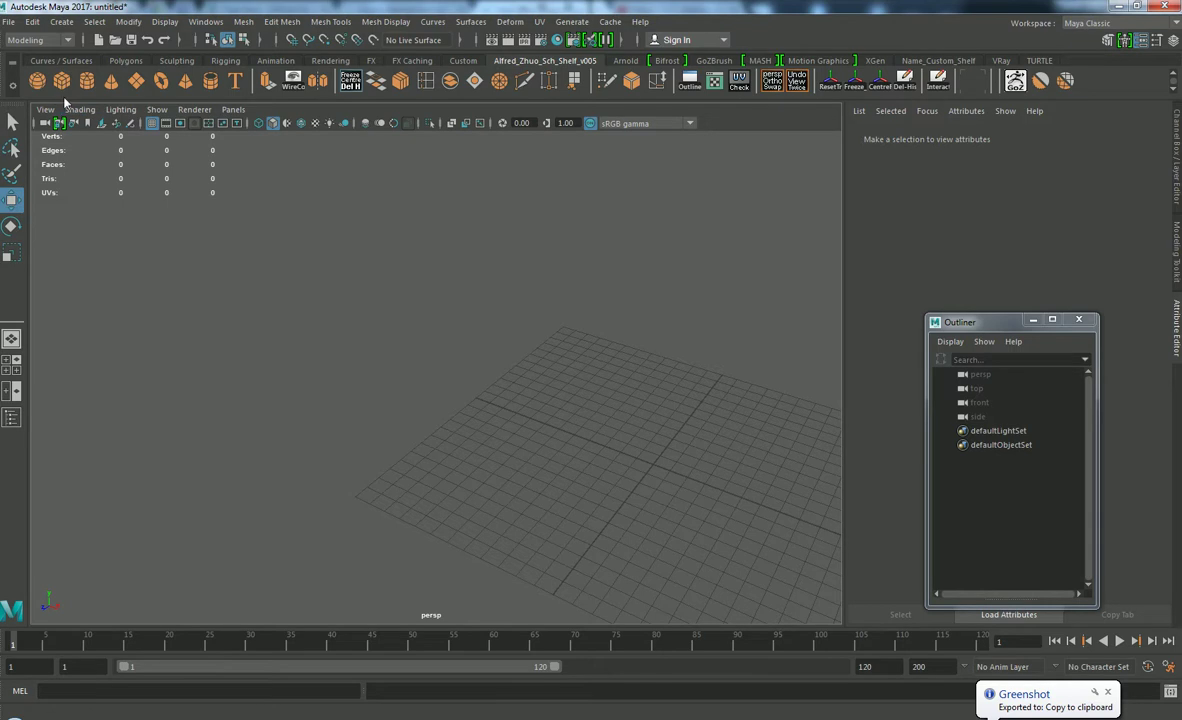
pyautogui.click(40, 88)
pyautogui.keyDown('alt'); pyautogui.moveTo(654, 369); pyautogui.dragTo(546, 270, button='middle'); pyautogui.keyUp('alt')
pyautogui.press('f')
pyautogui.moveTo(532, 321)
pyautogui.keyDown('alt'); pyautogui.mouseDown()
pyautogui.moveTo(575, 280)
pyautogui.moveTo(580, 330)
pyautogui.moveTo(540, 314)
pyautogui.mouseUp(); pyautogui.keyUp('alt')
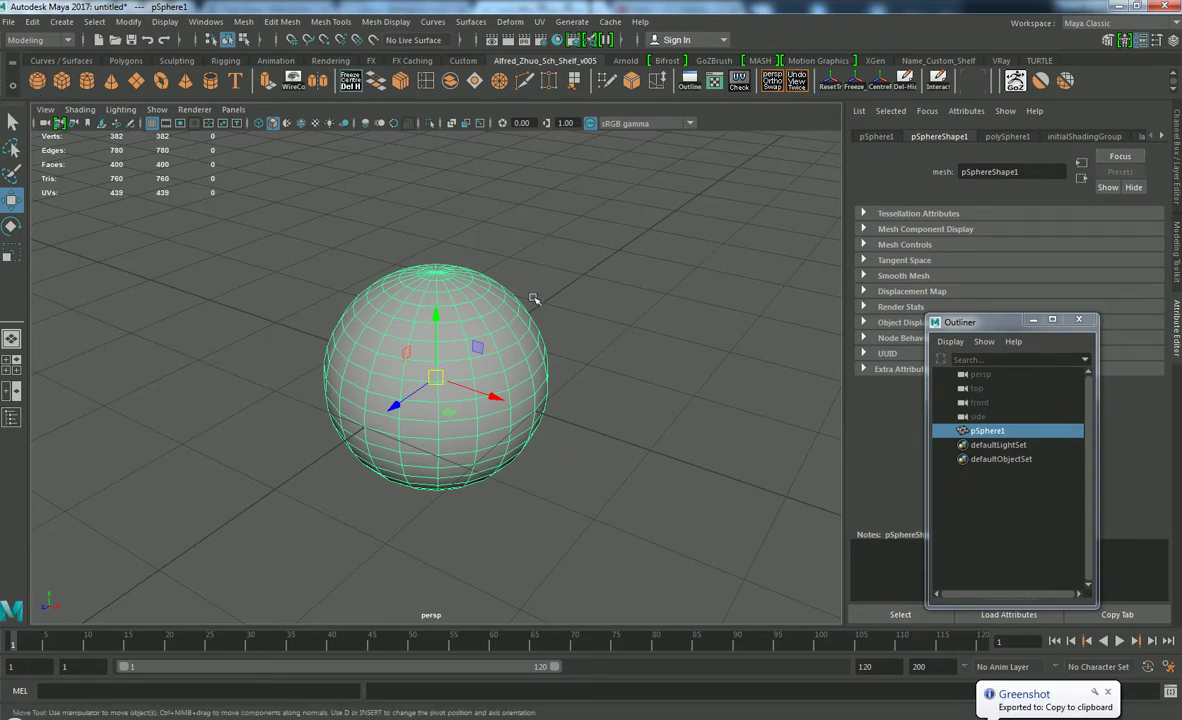
# - Rotate the sphere about the X axis and set its Rotate X to -90
pyautogui.press('e')
pyautogui.moveTo(409, 343); pyautogui.dragTo(485, 280)
pyautogui.click(1176, 194)
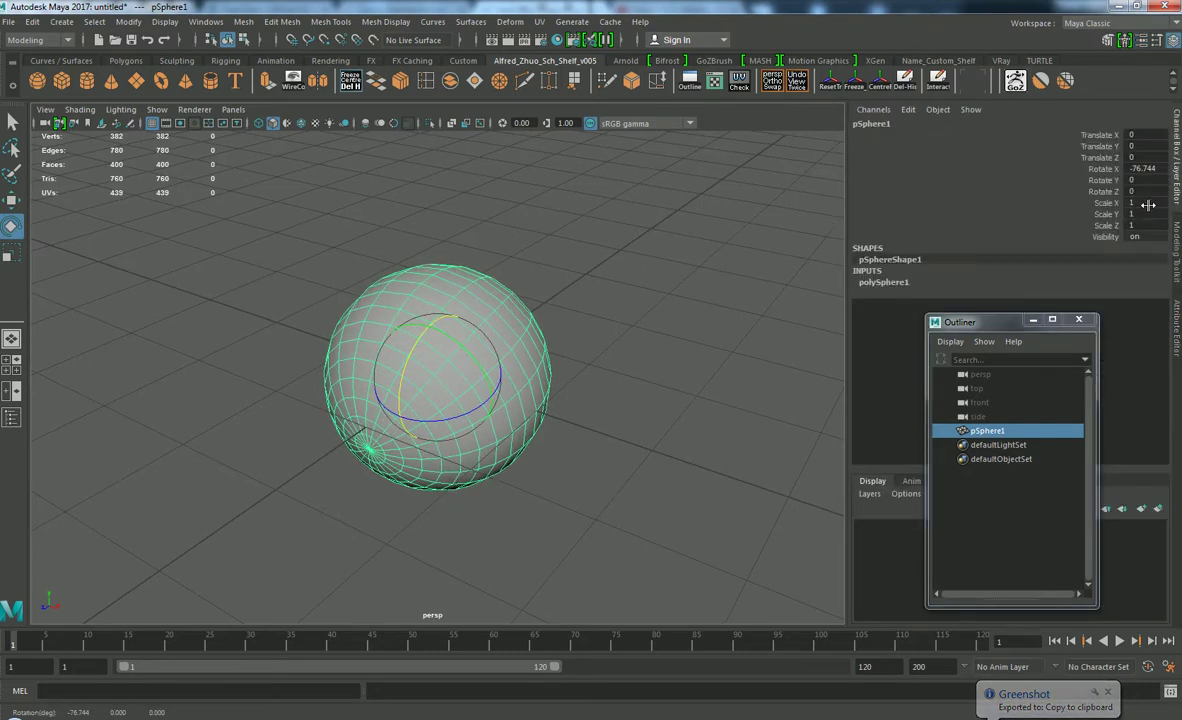
pyautogui.click(1155, 172)
pyautogui.write('-90')
pyautogui.press('Return')
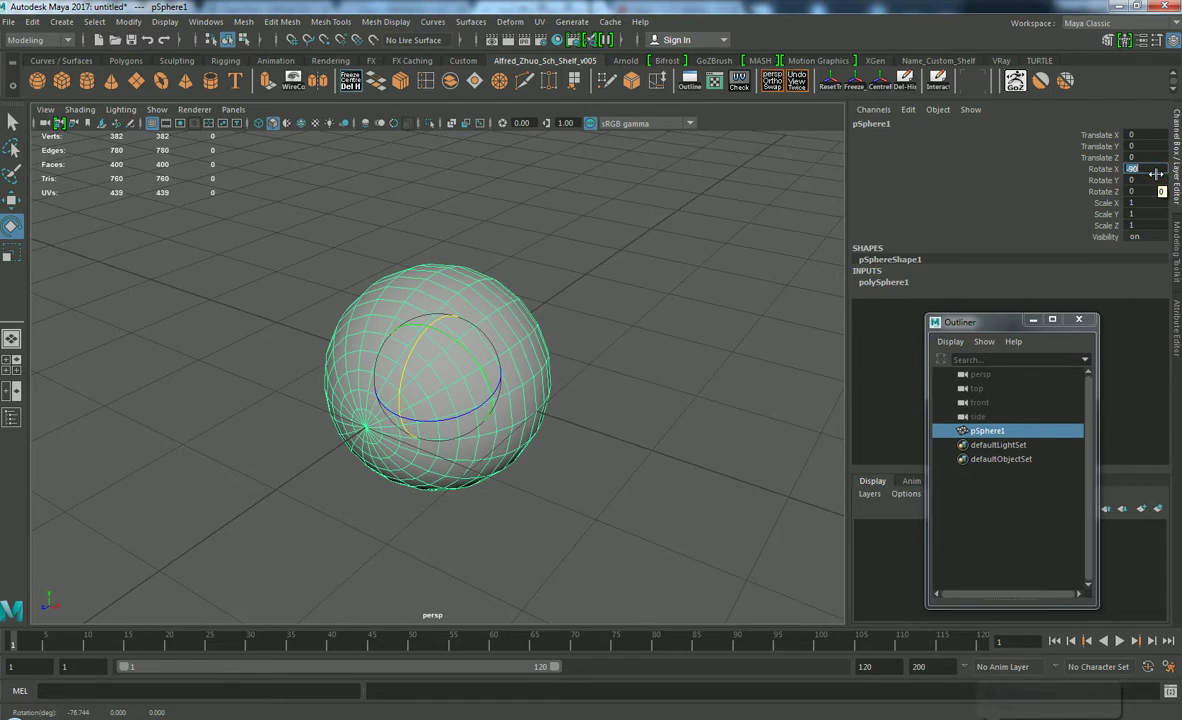
# - Frame the sphere in the front view and maximize that view
pyautogui.keyDown('alt'); pyautogui.moveTo(567, 348); pyautogui.dragTo(634, 338); pyautogui.keyUp('alt')
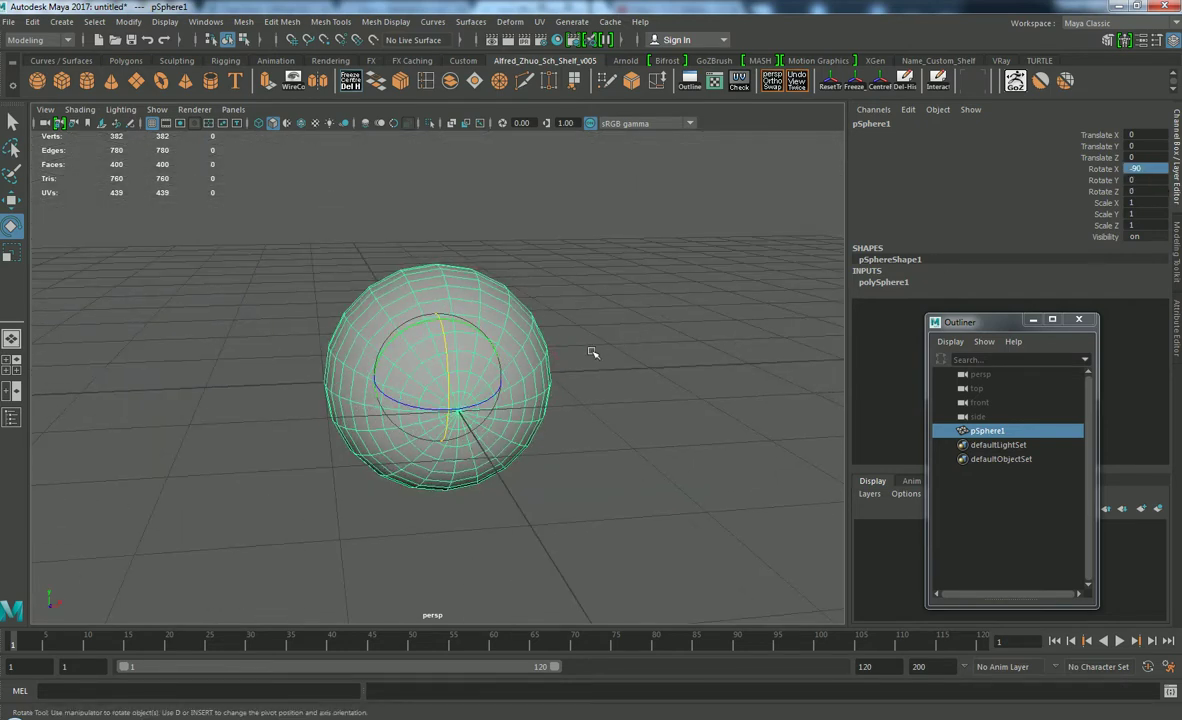
pyautogui.keyDown('alt'); pyautogui.moveTo(515, 320); pyautogui.dragTo(523, 326); pyautogui.keyUp('alt')
pyautogui.press('space')
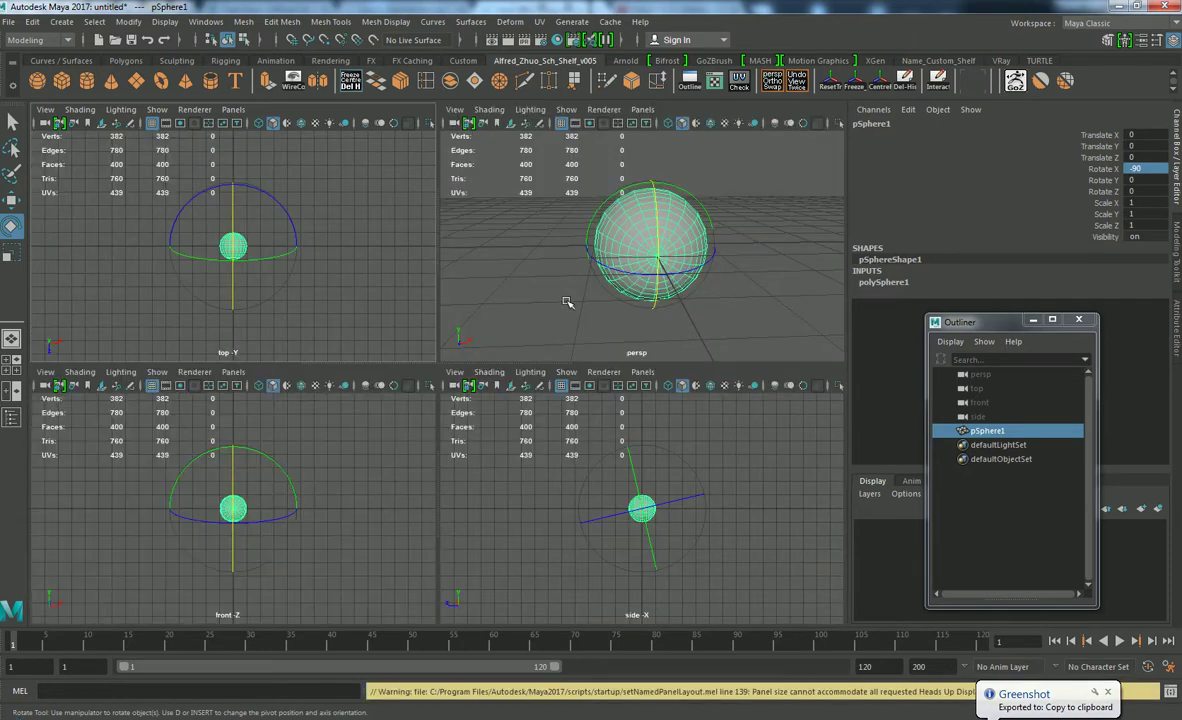
pyautogui.press('f')
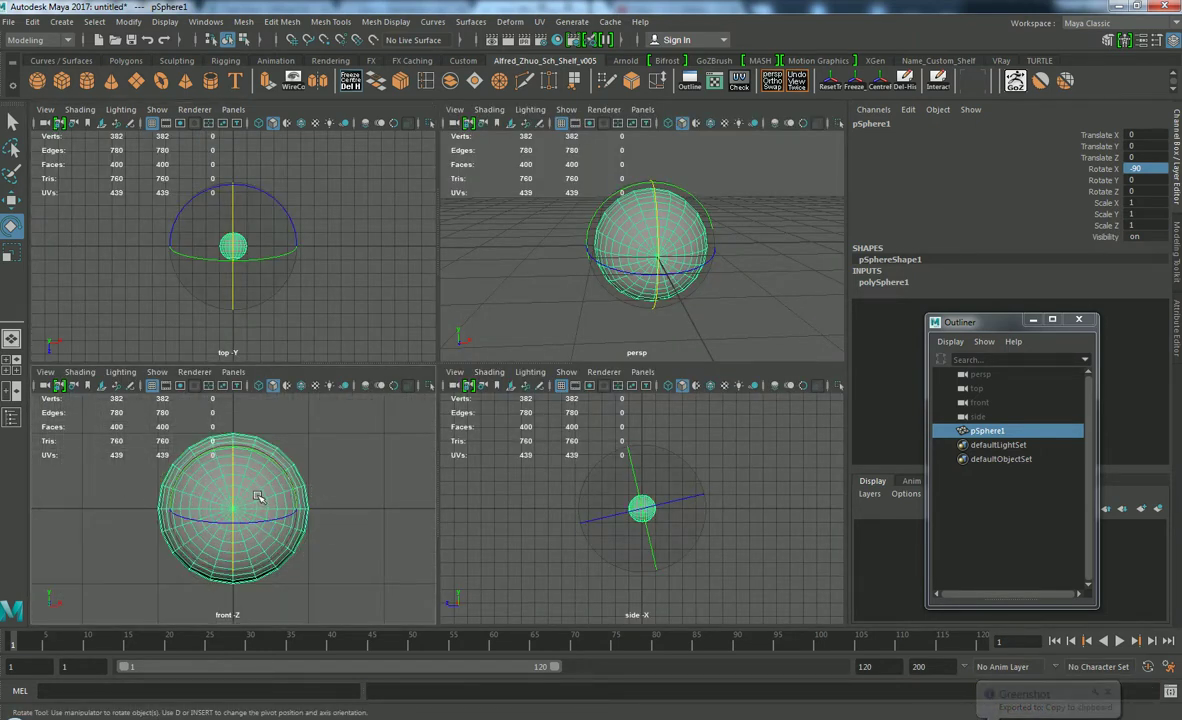
pyautogui.press('space')
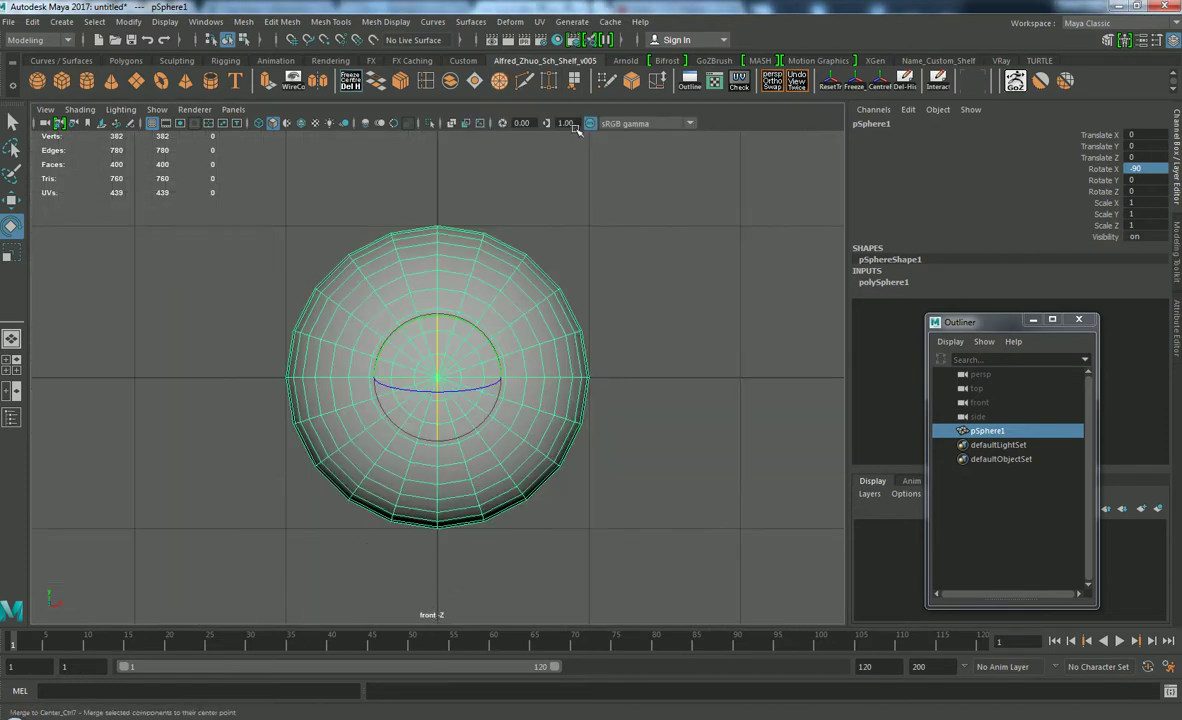
# - Open the planar UV mapping options, reset them to defaults and set the projection to come from the camera
pyautogui.click(539, 21)
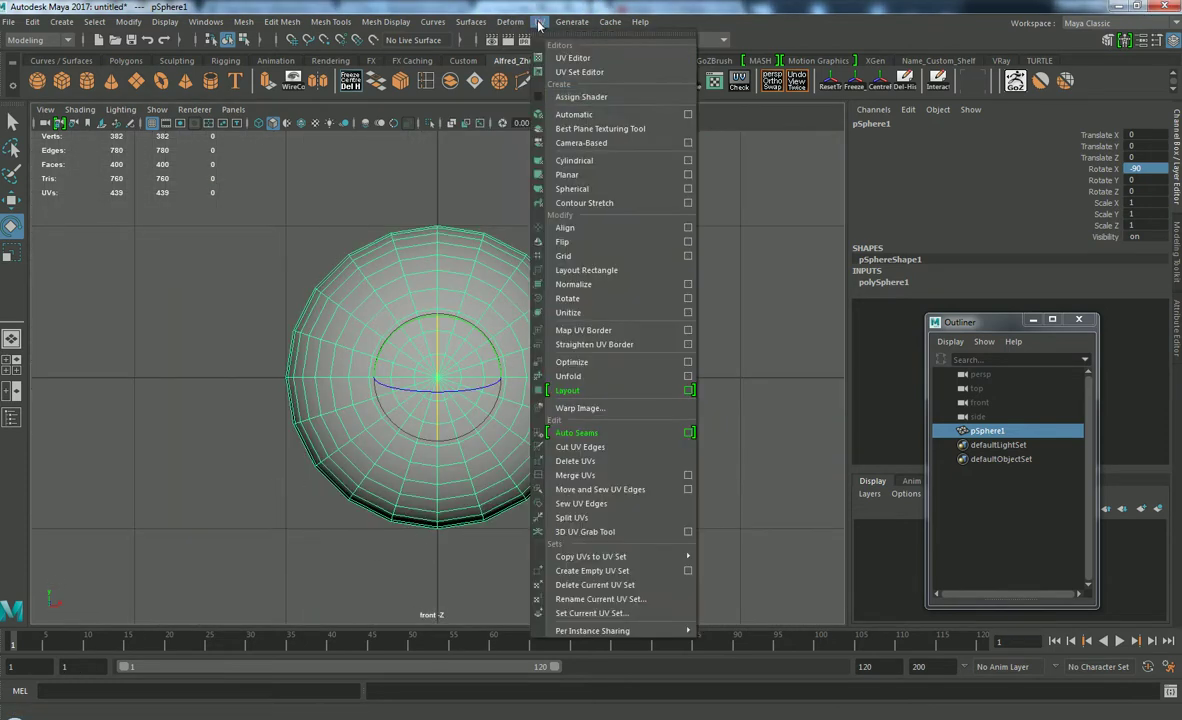
pyautogui.click(688, 175)
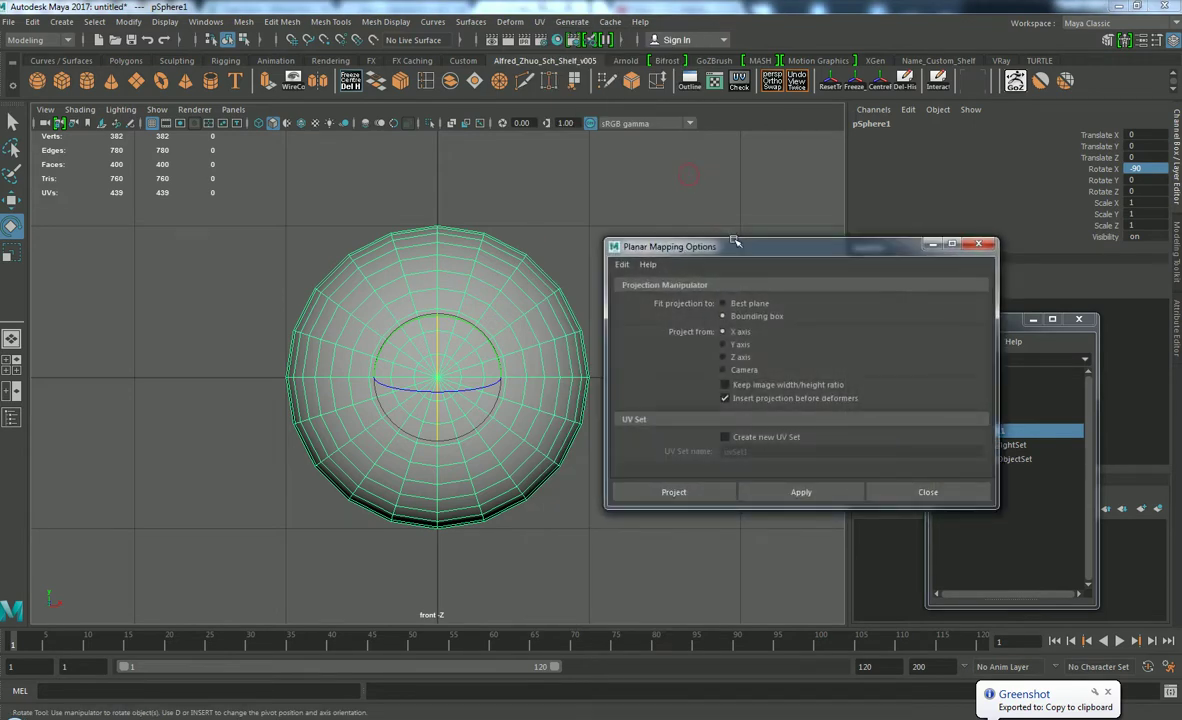
pyautogui.click(622, 264)
pyautogui.click(645, 296)
pyautogui.moveTo(749, 250); pyautogui.dragTo(189, 385)
# - Open the UV Editor and arrange it and the planar mapping options so the sphere stays visible between them
pyautogui.click(539, 21)
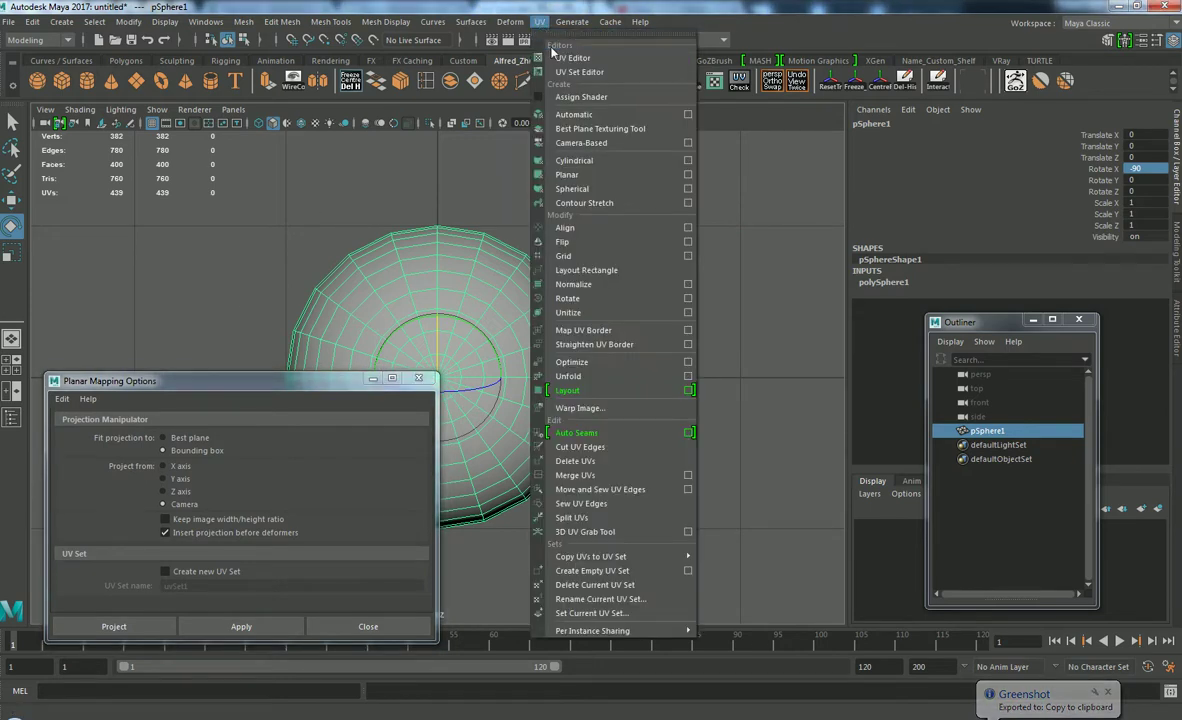
pyautogui.click(625, 60)
pyautogui.moveTo(642, 156); pyautogui.dragTo(895, 129)
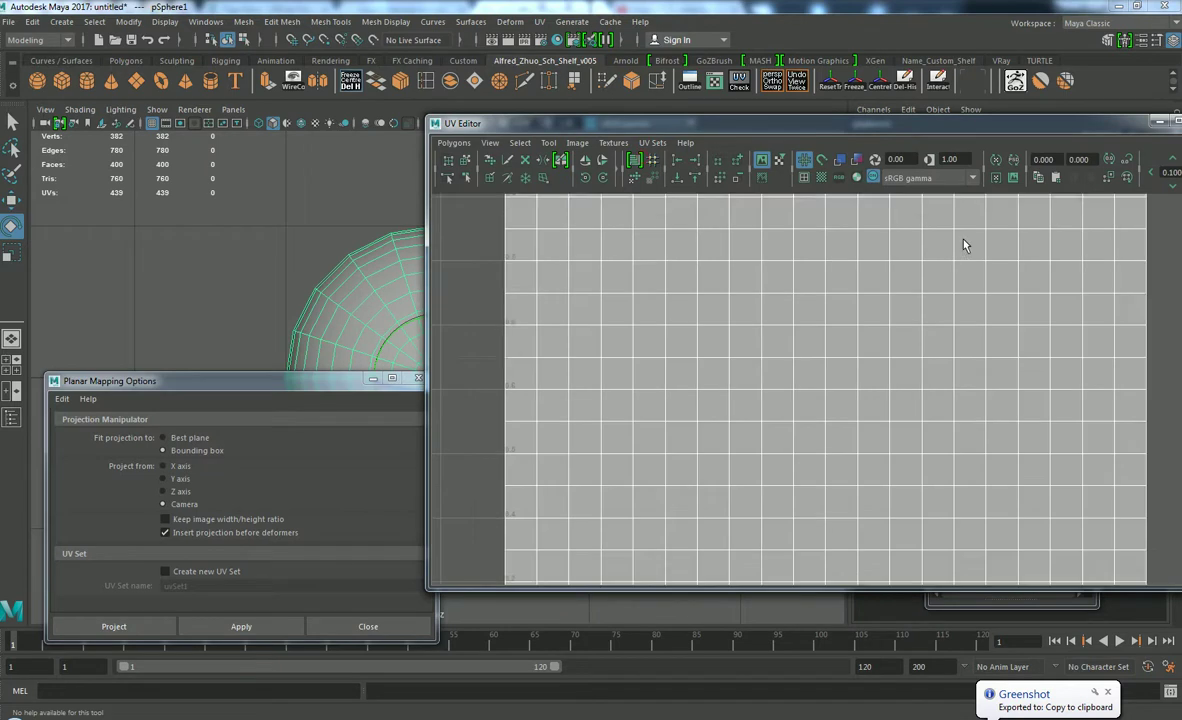
pyautogui.moveTo(425, 116); pyautogui.dragTo(654, 55)
pyautogui.moveTo(844, 71); pyautogui.dragTo(750, 53)
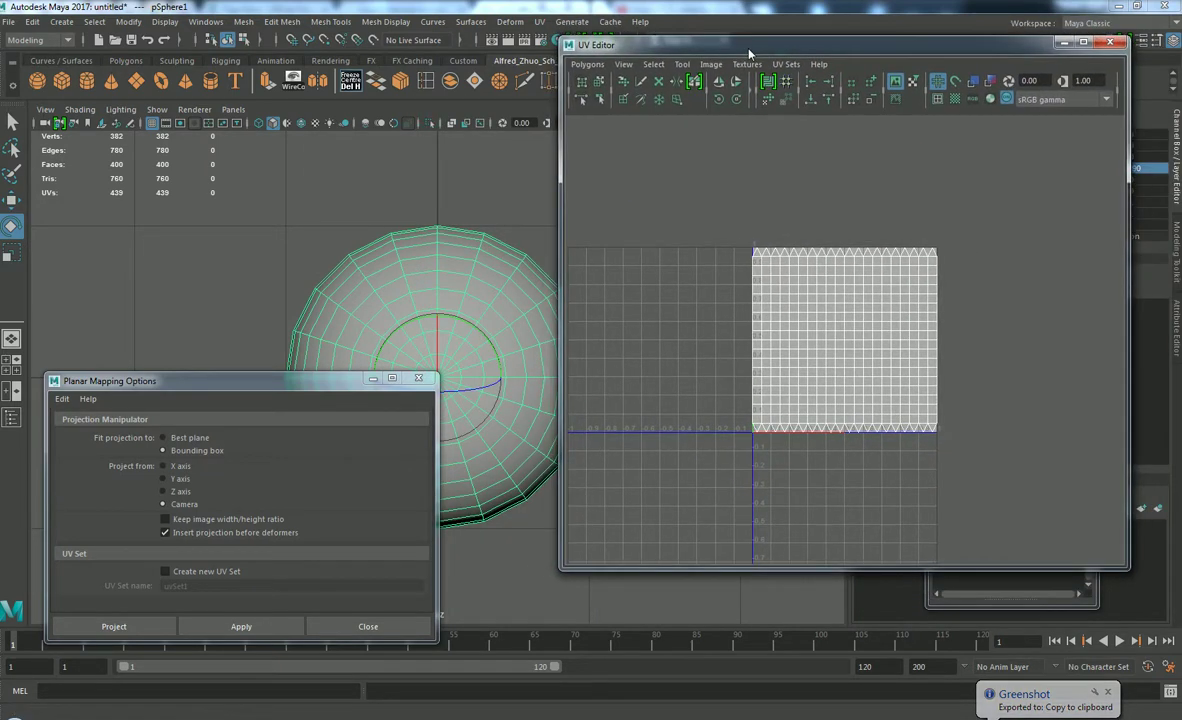
pyautogui.scroll(2, 935, 256)
pyautogui.moveTo(357, 384); pyautogui.dragTo(327, 398)
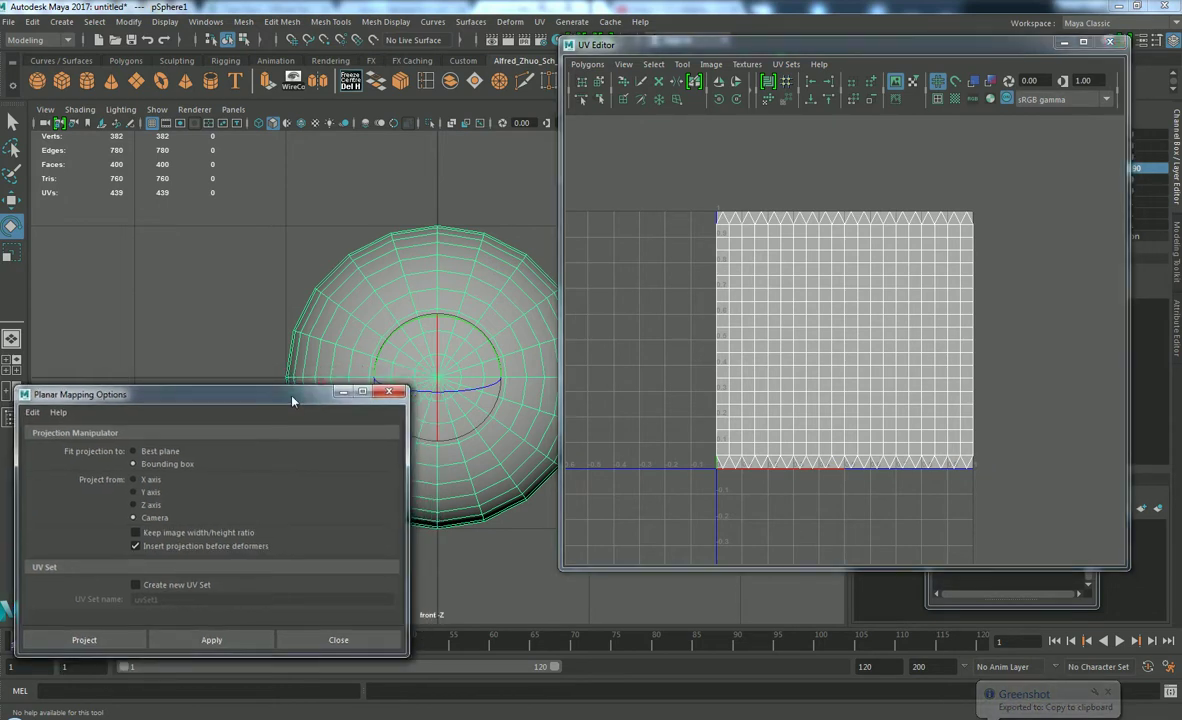
pyautogui.moveTo(409, 464); pyautogui.dragTo(320, 464)
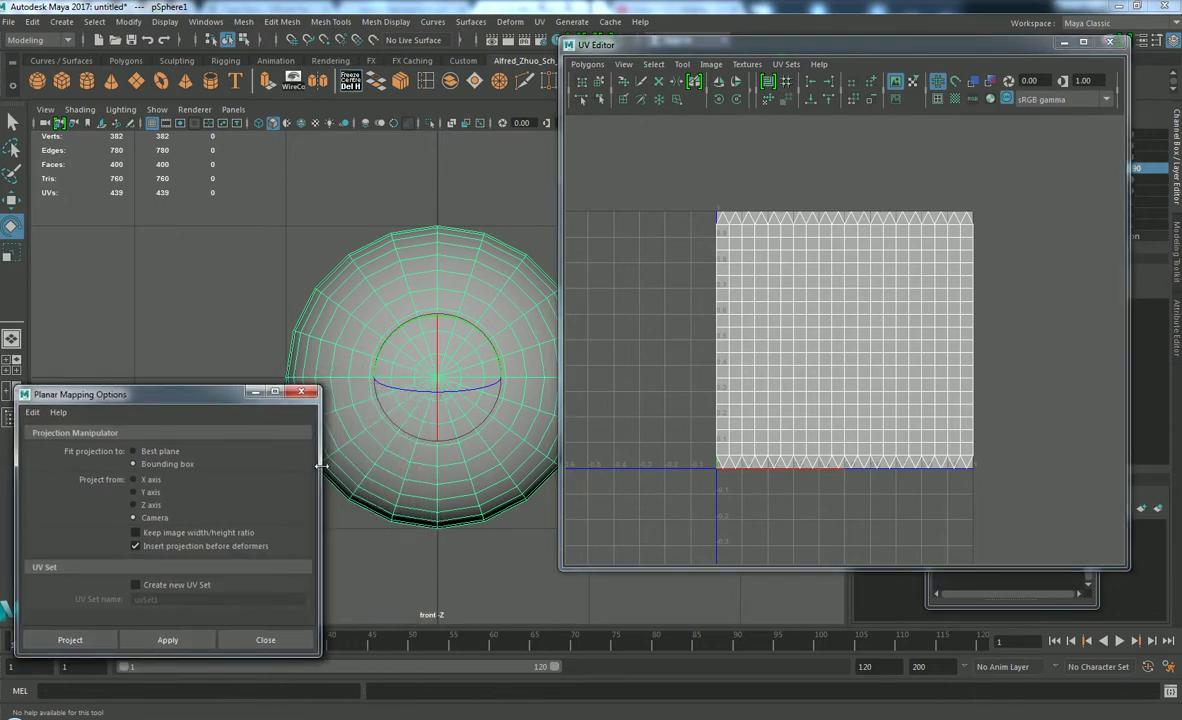
pyautogui.scroll(1, 845, 218)
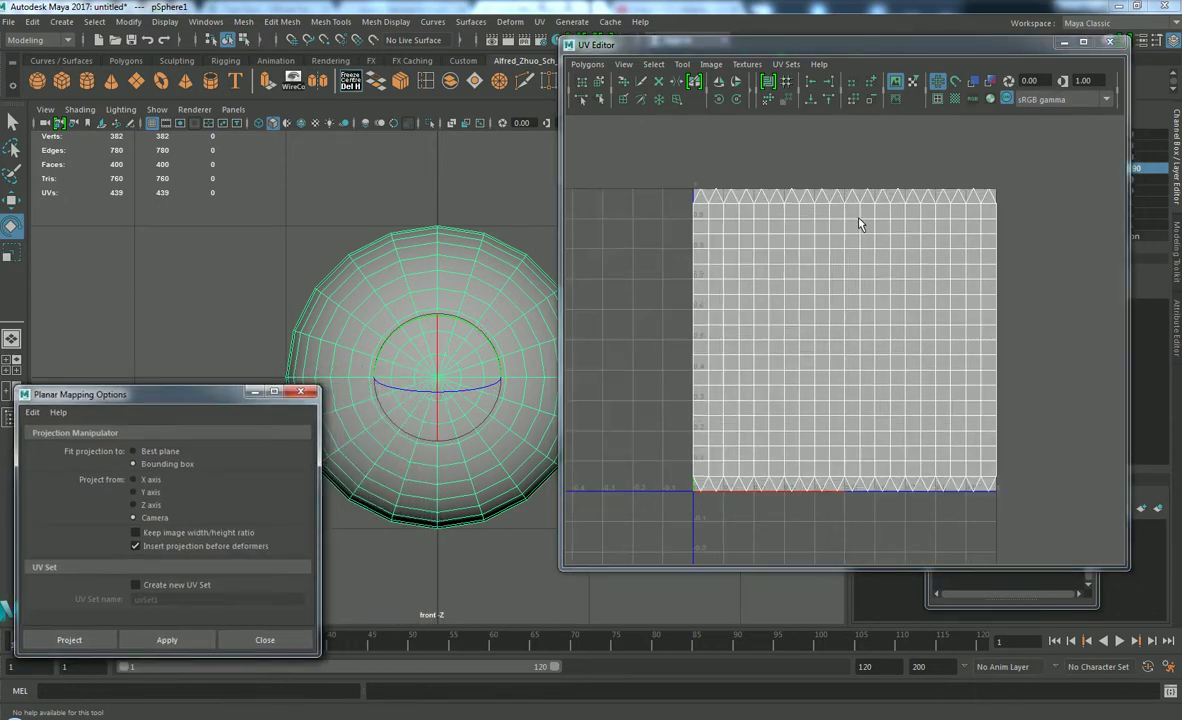
# - Preview the UV distortion display for the sphere, and switch the UV Editor to shaded UVs instead
pyautogui.click(988, 81)
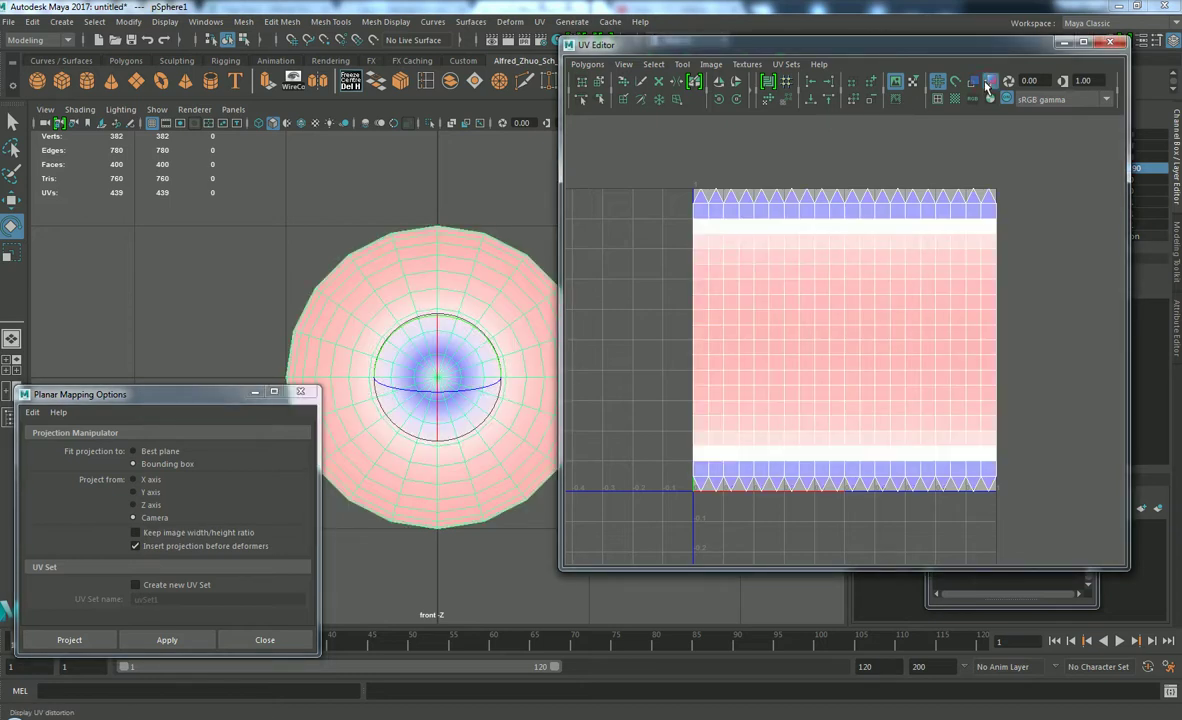
pyautogui.click(988, 82)
pyautogui.click(988, 82)
pyautogui.click(977, 82)
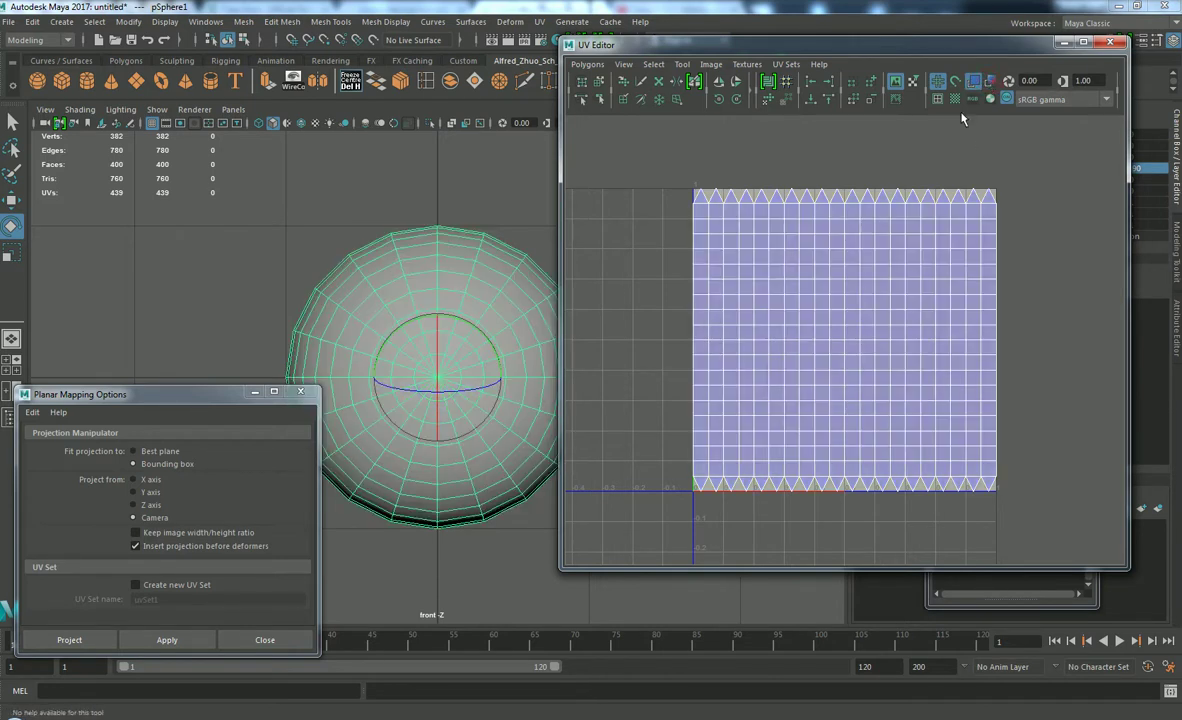
pyautogui.scroll(1, 969, 191)
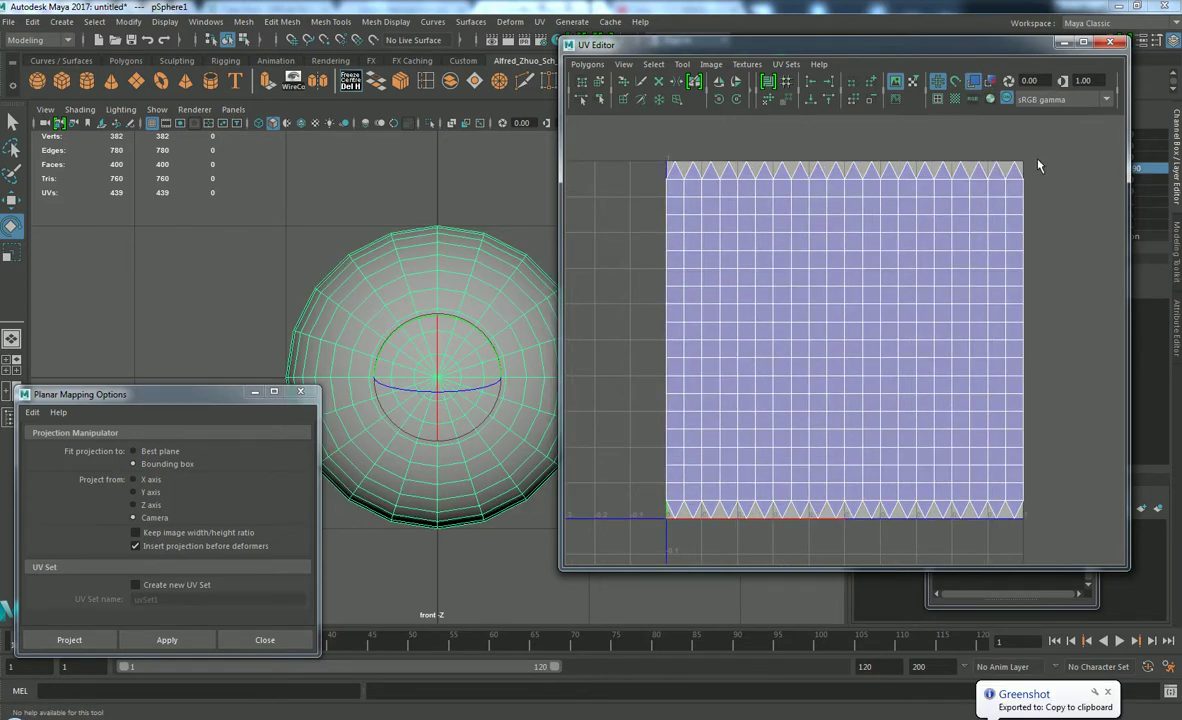
pyautogui.scroll(-5, 407, 252)
pyautogui.keyDown('alt'); pyautogui.moveTo(425, 245); pyautogui.dragTo(483, 287); pyautogui.keyUp('alt')
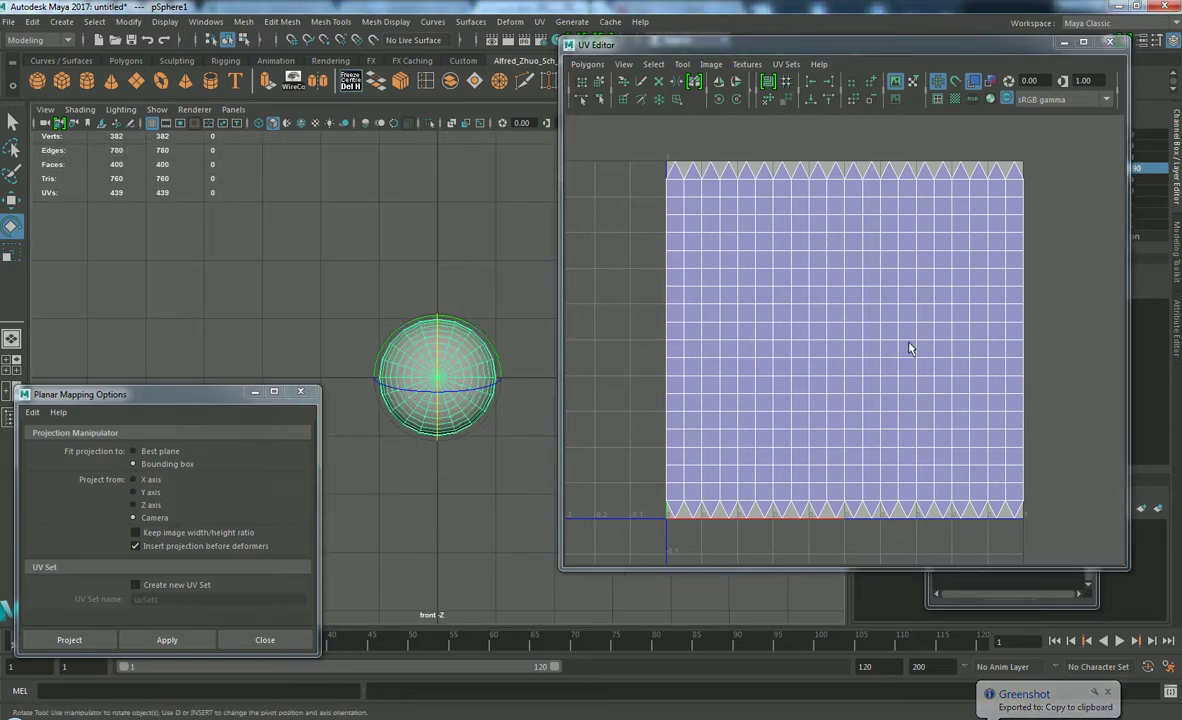
# - Project the sphere's UVs with the camera-based planar mapping and clear the selection
pyautogui.scroll(1, 909, 348)
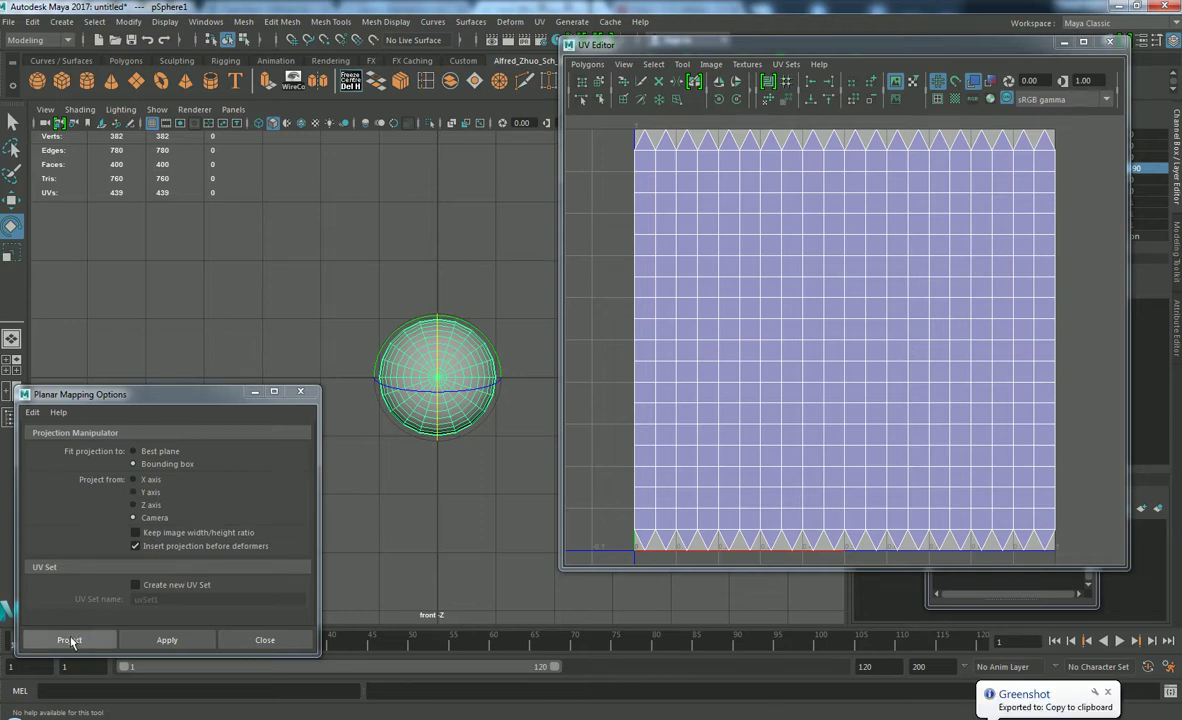
pyautogui.click(70, 640)
pyautogui.scroll(2, 483, 298)
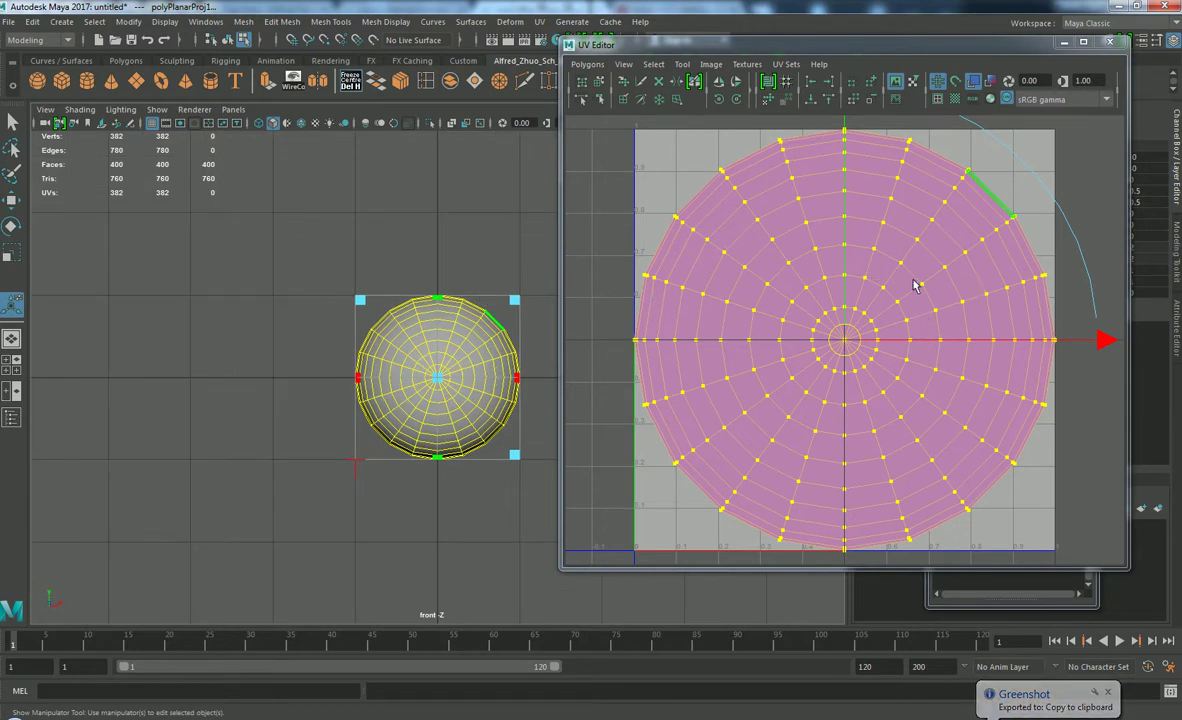
pyautogui.scroll(-1, 913, 281)
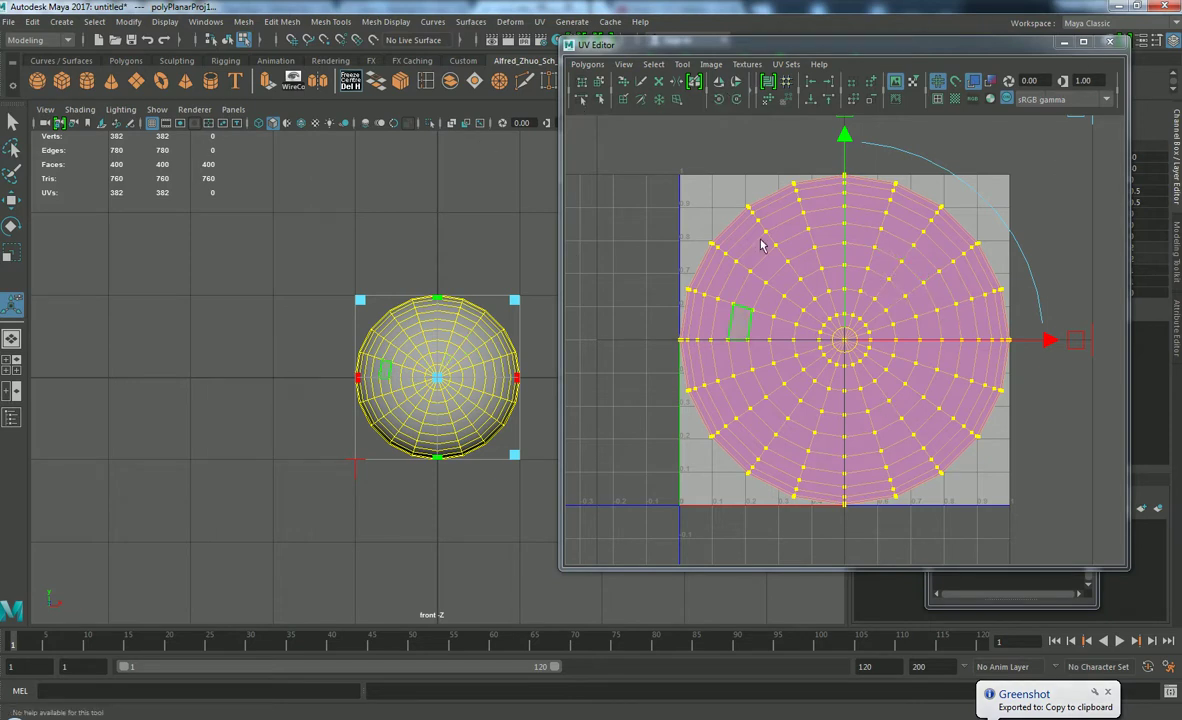
pyautogui.click(1047, 158)
# - Switch from the maximized front view to the maximized perspective view
pyautogui.keyDown('alt'); pyautogui.moveTo(467, 262); pyautogui.dragTo(399, 298, button='middle'); pyautogui.keyUp('alt')
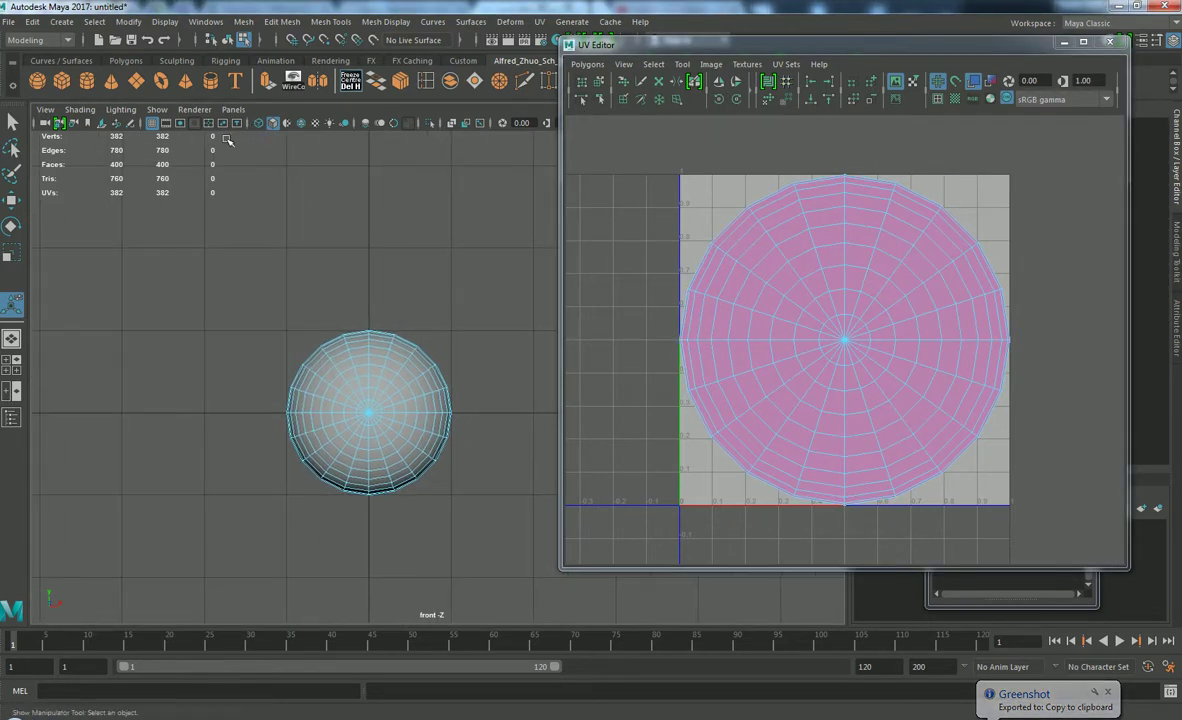
pyautogui.press('space')
pyautogui.press('space')
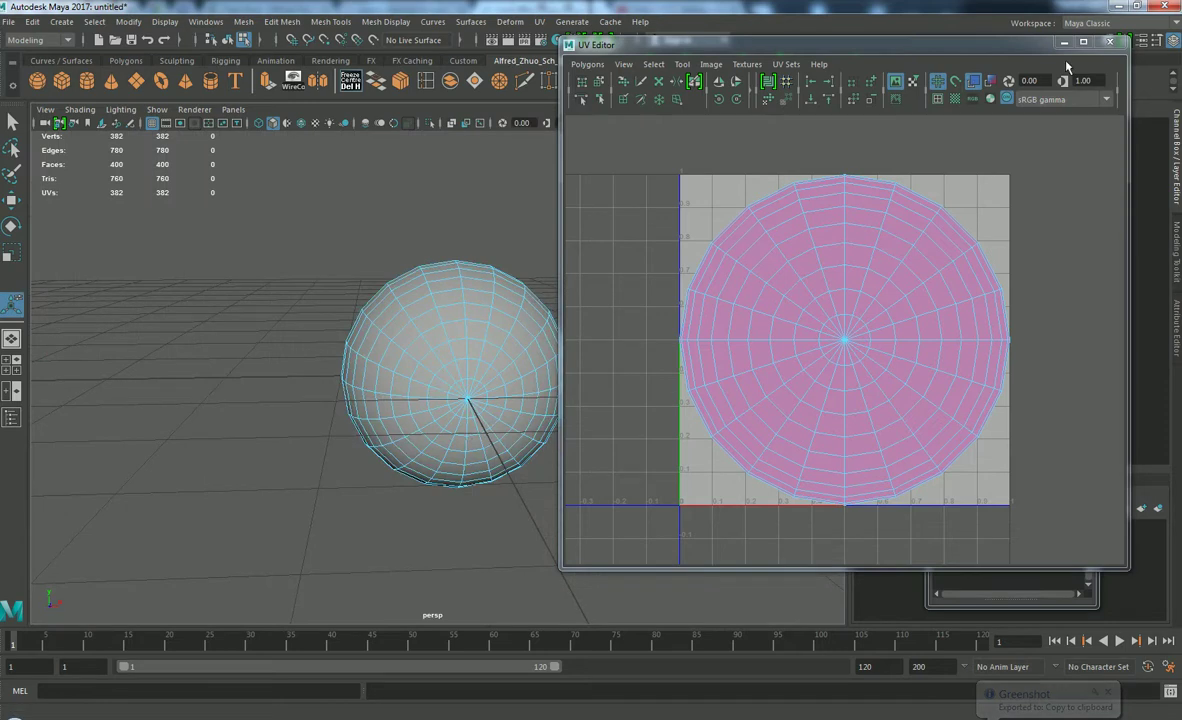
# - Examine the sphere's faces from several sides against its circular layout in the UV Editor
pyautogui.click(1065, 43)
pyautogui.keyDown('alt'); pyautogui.moveTo(586, 353); pyautogui.dragTo(526, 341); pyautogui.keyUp('alt')
pyautogui.keyDown('alt'); pyautogui.moveTo(526, 341); pyautogui.dragTo(356, 353, button='middle'); pyautogui.keyUp('alt')
pyautogui.click(39, 710)
pyautogui.keyDown('alt'); pyautogui.moveTo(356, 353); pyautogui.dragTo(345, 348); pyautogui.keyUp('alt')
pyautogui.keyDown('alt'); pyautogui.moveTo(345, 348); pyautogui.dragTo(364, 364, button='middle'); pyautogui.keyUp('alt')
pyautogui.keyDown('alt'); pyautogui.moveTo(364, 364); pyautogui.dragTo(355, 377); pyautogui.keyUp('alt')
pyautogui.scroll(2, 357, 386)
pyautogui.keyDown('alt'); pyautogui.moveTo(357, 386); pyautogui.dragTo(396, 362, button='middle'); pyautogui.keyUp('alt')
pyautogui.keyDown('alt'); pyautogui.moveTo(396, 362); pyautogui.dragTo(368, 368); pyautogui.keyUp('alt')
pyautogui.press('w')
pyautogui.press('F8')
pyautogui.keyDown('alt'); pyautogui.moveTo(386, 285); pyautogui.dragTo(379, 279); pyautogui.keyUp('alt')
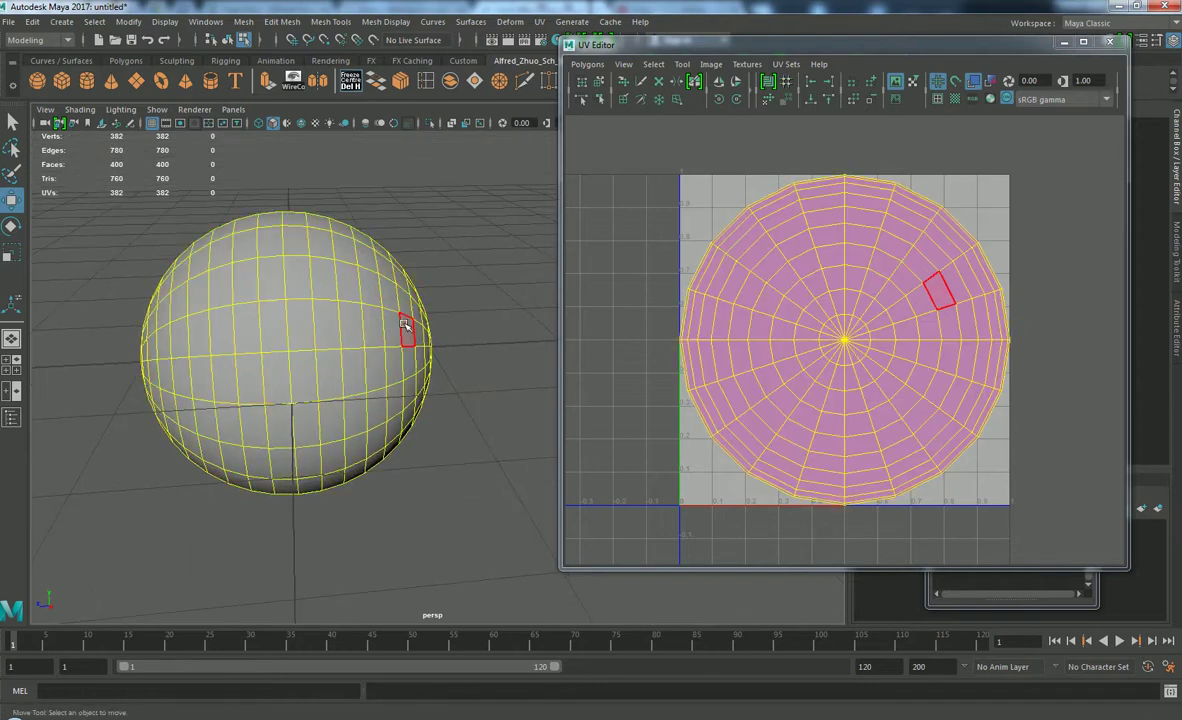
pyautogui.keyDown('alt'); pyautogui.moveTo(404, 339); pyautogui.dragTo(367, 348); pyautogui.keyUp('alt')
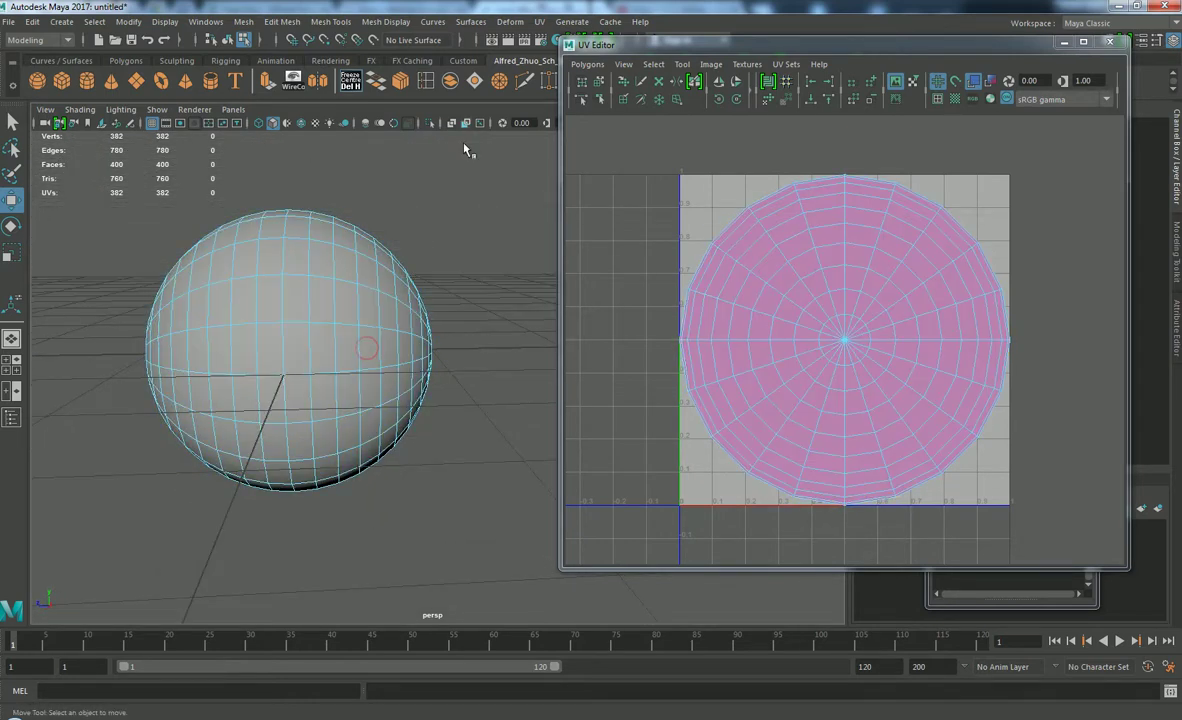
pyautogui.keyDown('alt'); pyautogui.moveTo(402, 302); pyautogui.dragTo(449, 290); pyautogui.keyUp('alt')
pyautogui.keyDown('alt'); pyautogui.moveTo(518, 291); pyautogui.dragTo(491, 312); pyautogui.keyUp('alt')
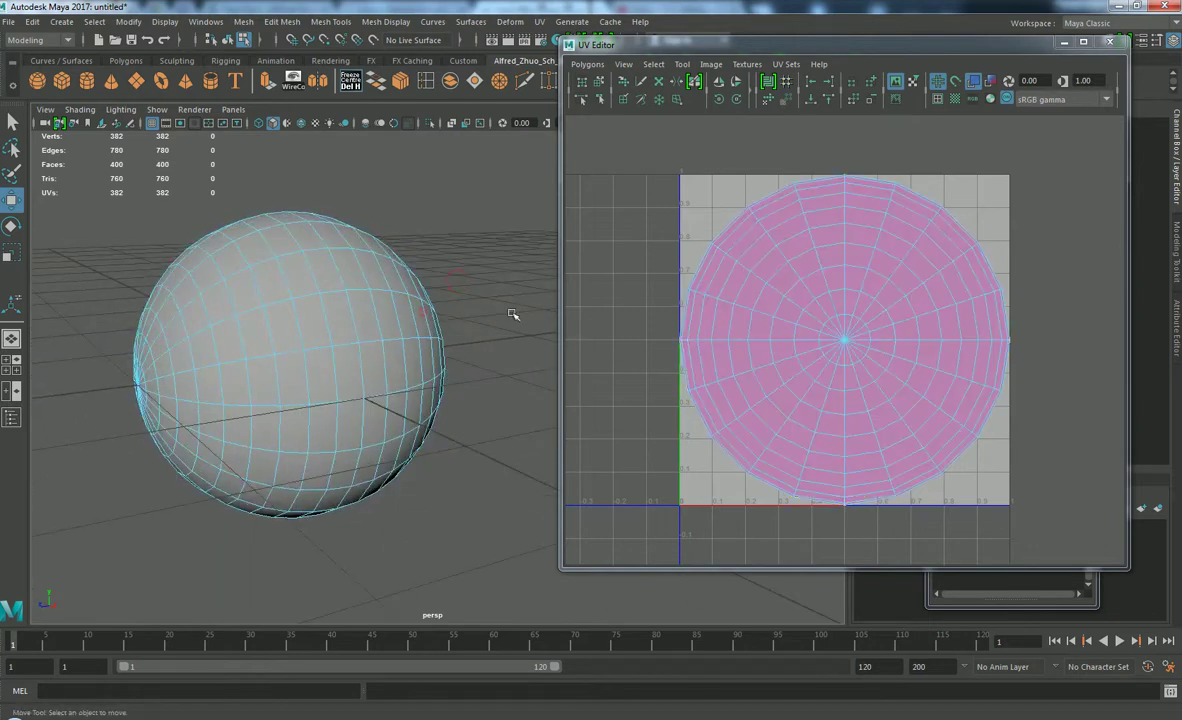
pyautogui.press('space')
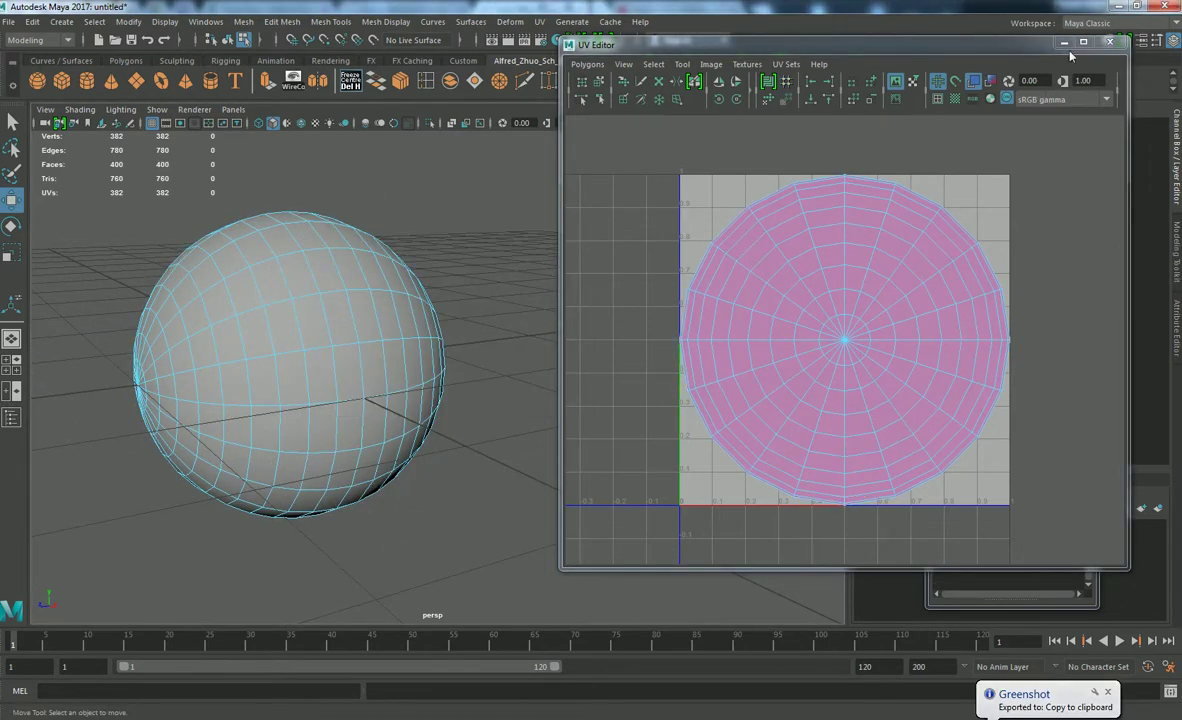
# - Minimize the UV Editor, return the sphere to object mode and select it
pyautogui.click(1064, 43)
pyautogui.click(570, 22)
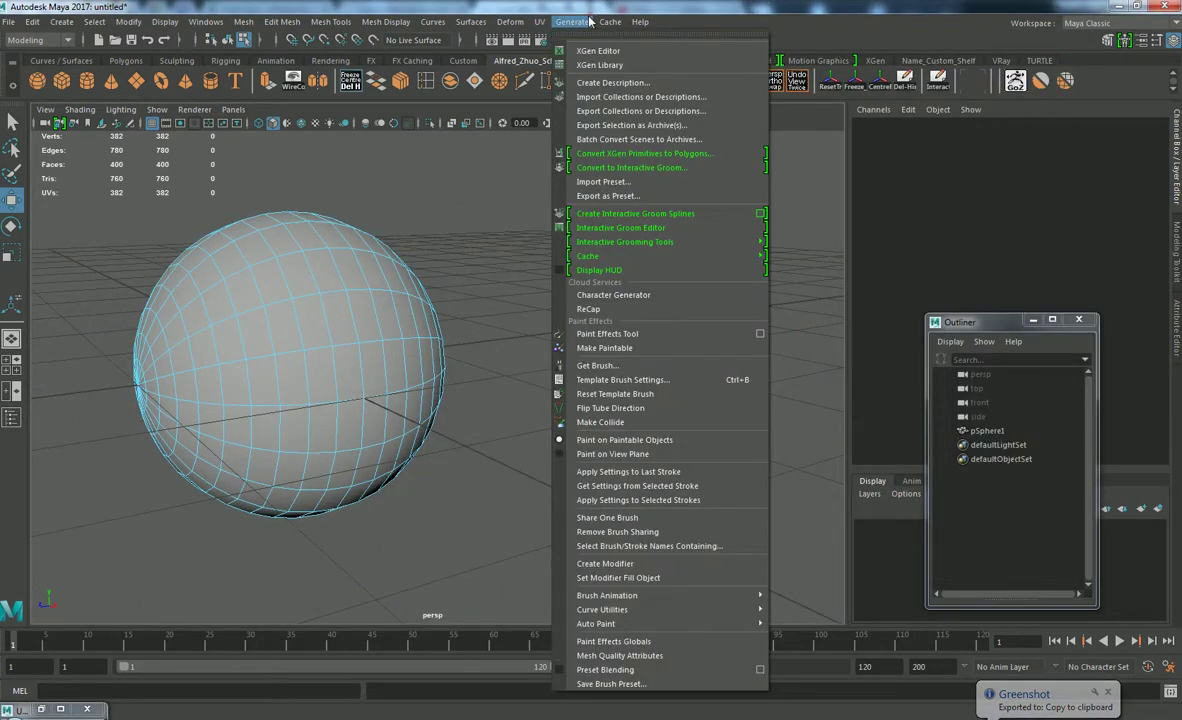
pyautogui.click(567, 25)
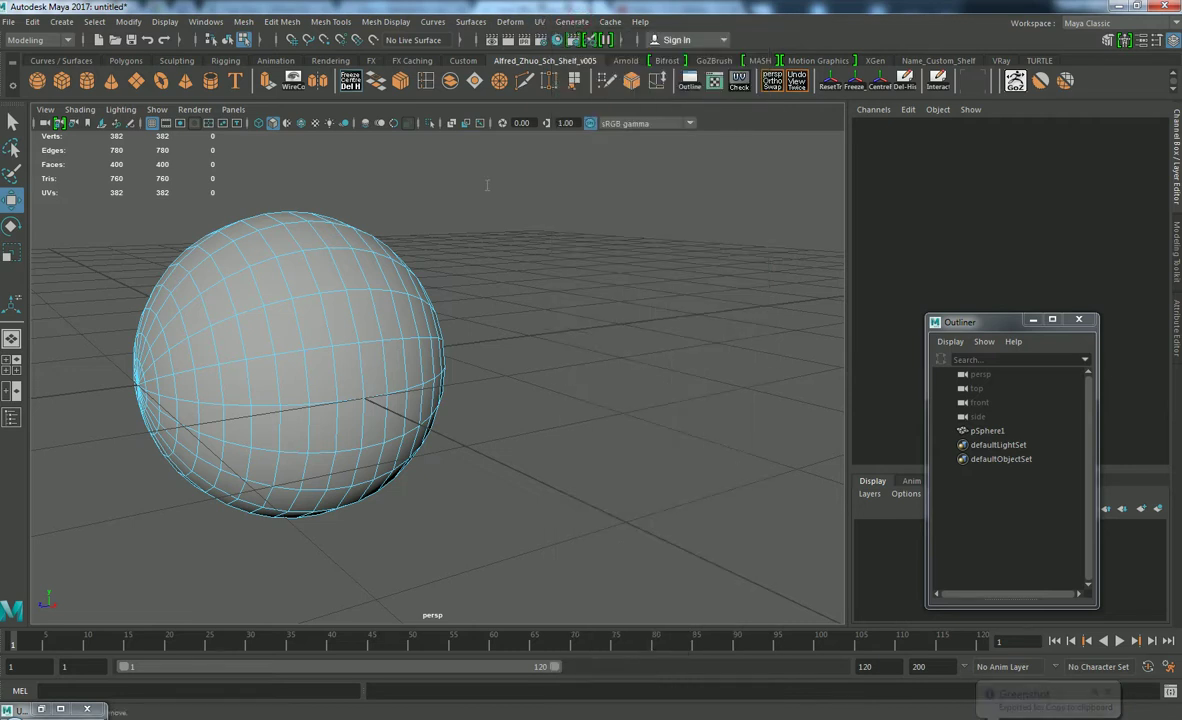
pyautogui.keyDown('alt'); pyautogui.moveTo(376, 300); pyautogui.dragTo(514, 290, button='middle'); pyautogui.keyUp('alt')
pyautogui.moveTo(483, 276); pyautogui.dragTo(573, 251, button='right')
pyautogui.click(588, 240)
pyautogui.scroll(-3, 530, 280)
pyautogui.keyDown('alt'); pyautogui.moveTo(530, 282); pyautogui.dragTo(560, 292); pyautogui.keyUp('alt')
pyautogui.click(531, 289)
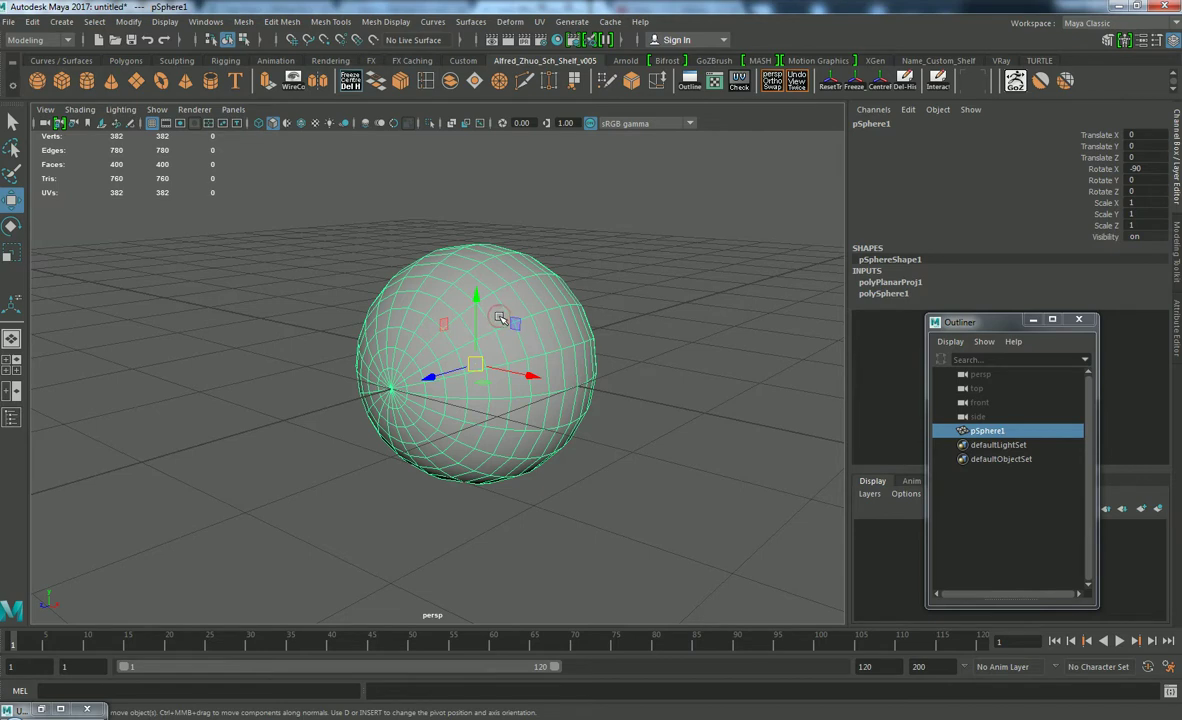
# - Open the new material list for the sphere and check which shader types it offers
pyautogui.moveTo(500, 317); pyautogui.dragTo(560, 685, button='right')
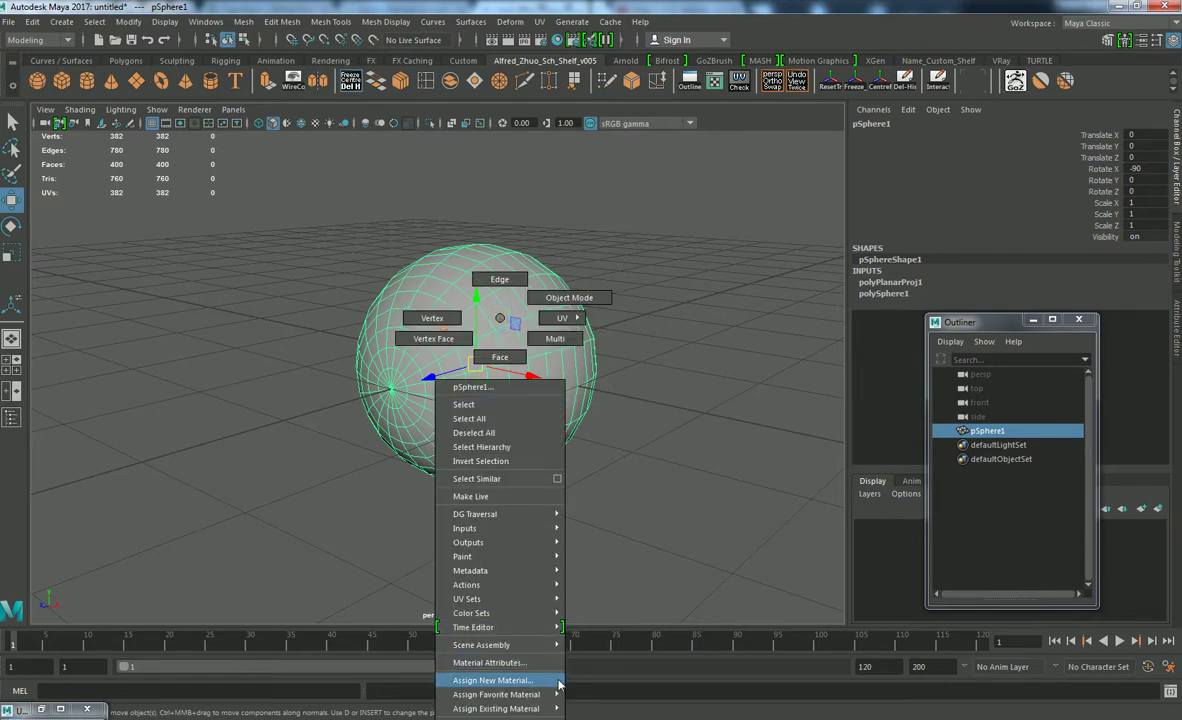
pyautogui.moveTo(560, 685); pyautogui.dragTo(559, 685, button='right')
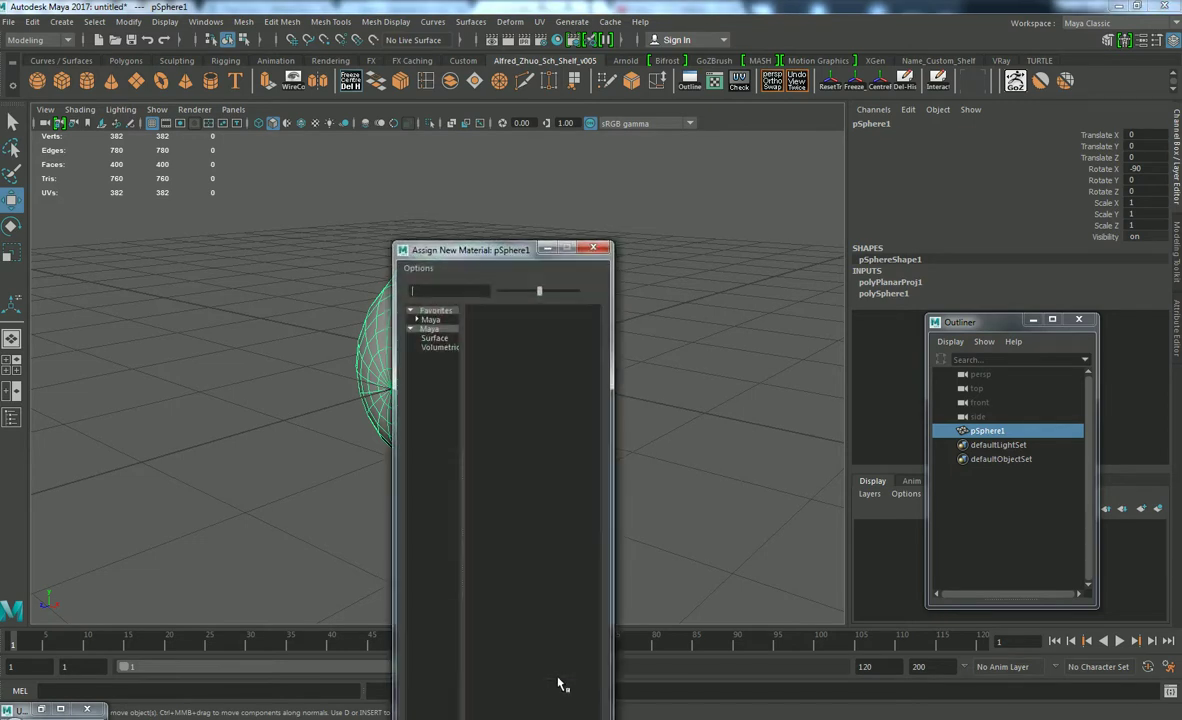
pyautogui.moveTo(502, 252); pyautogui.dragTo(877, 141)
pyautogui.moveTo(519, 387); pyautogui.dragTo(543, 677, button='right')
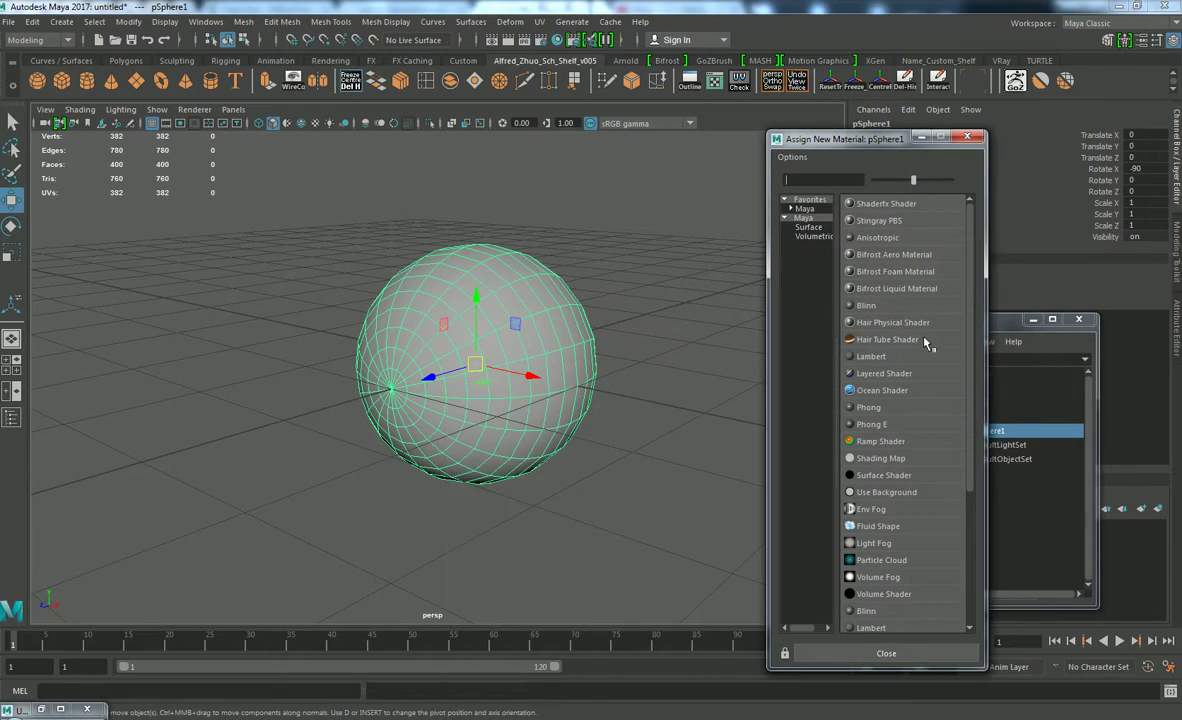
pyautogui.moveTo(884, 146); pyautogui.dragTo(795, 120)
pyautogui.scroll(-3, 815, 330)
pyautogui.scroll(3, 815, 330)
# - Load the vrayformaya.mll plug-in through the Plug-in Manager and enable its auto load
pyautogui.click(205, 21)
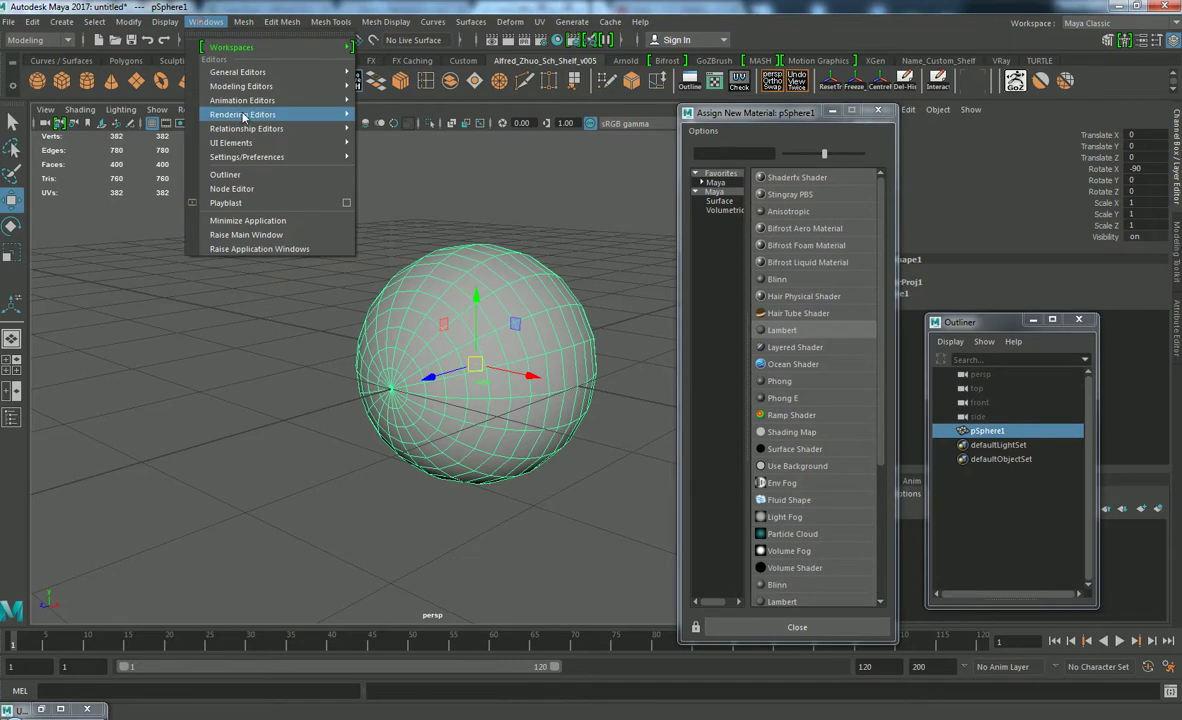
pyautogui.moveTo(290, 157)
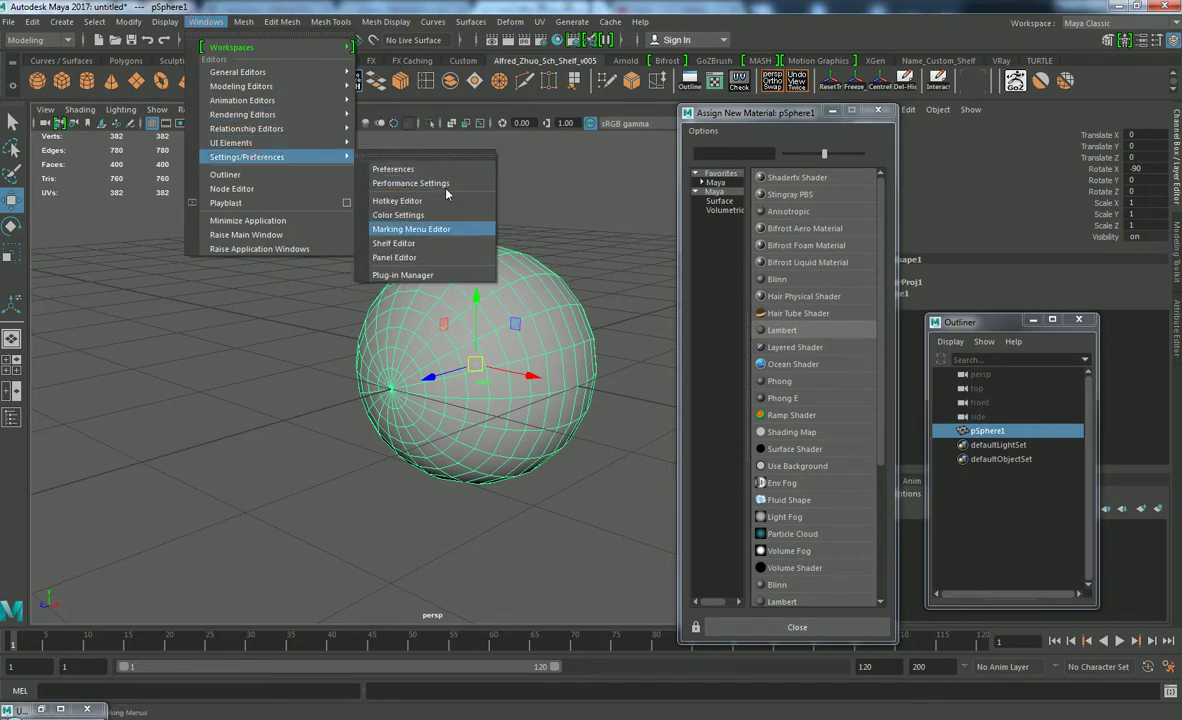
pyautogui.click(447, 277)
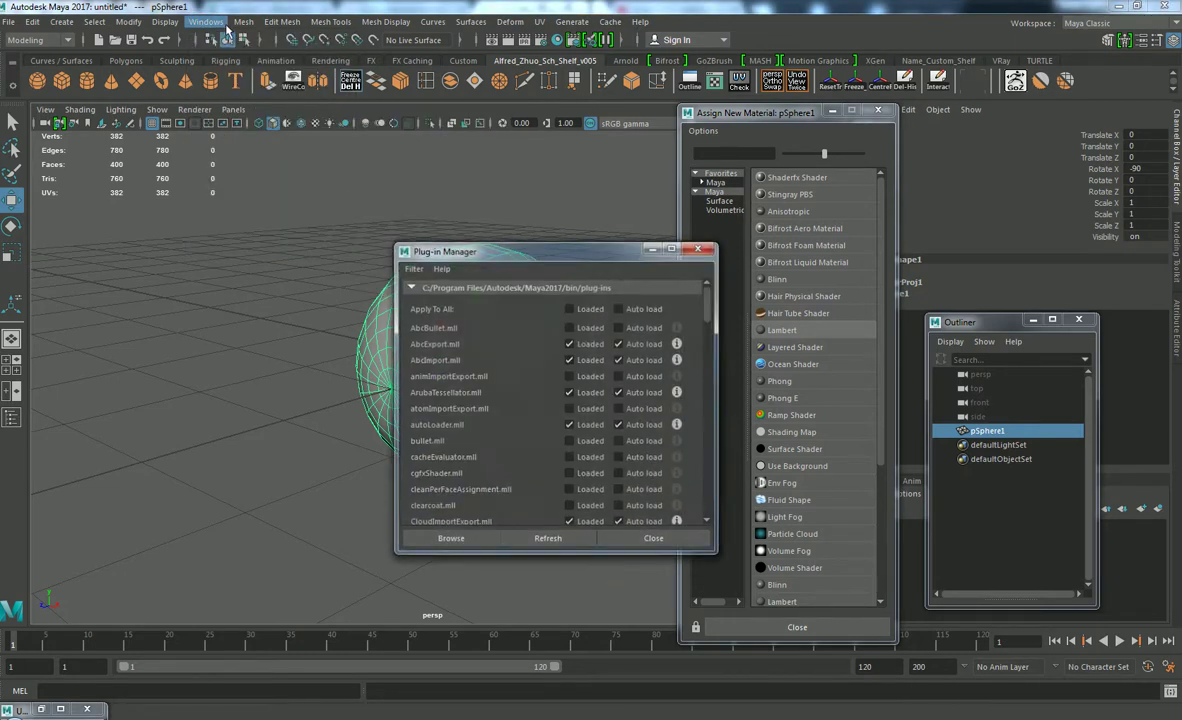
pyautogui.click(205, 21)
pyautogui.moveTo(222, 50)
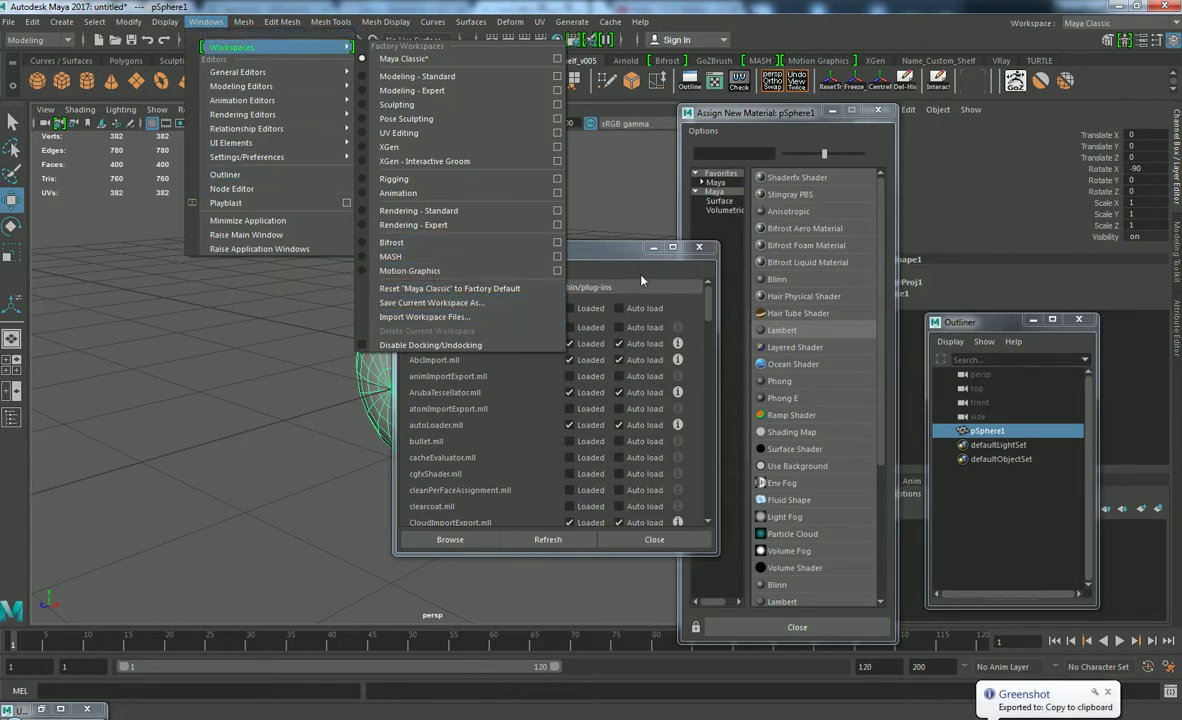
pyautogui.click(635, 253)
pyautogui.moveTo(710, 314); pyautogui.dragTo(699, 498)
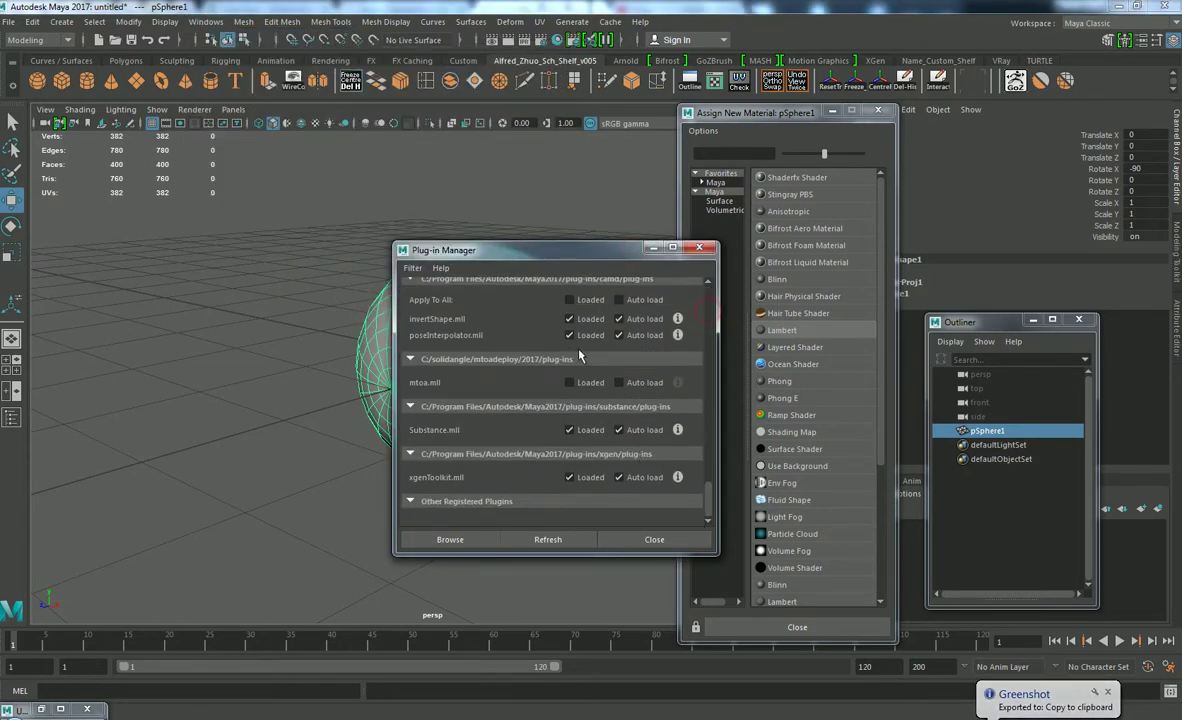
pyautogui.moveTo(549, 250); pyautogui.dragTo(548, 100)
pyautogui.click(538, 168)
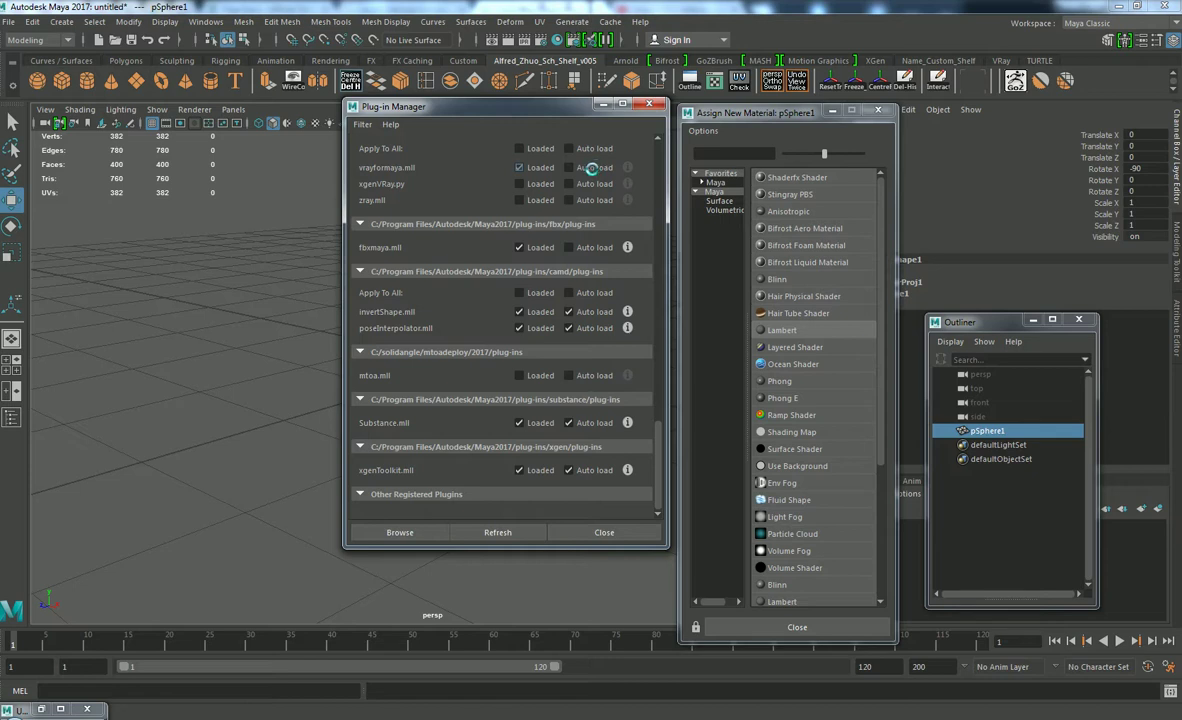
# - Close the new material list, refresh and close the Plug-in Manager, and open the Hypershade
pyautogui.click(878, 111)
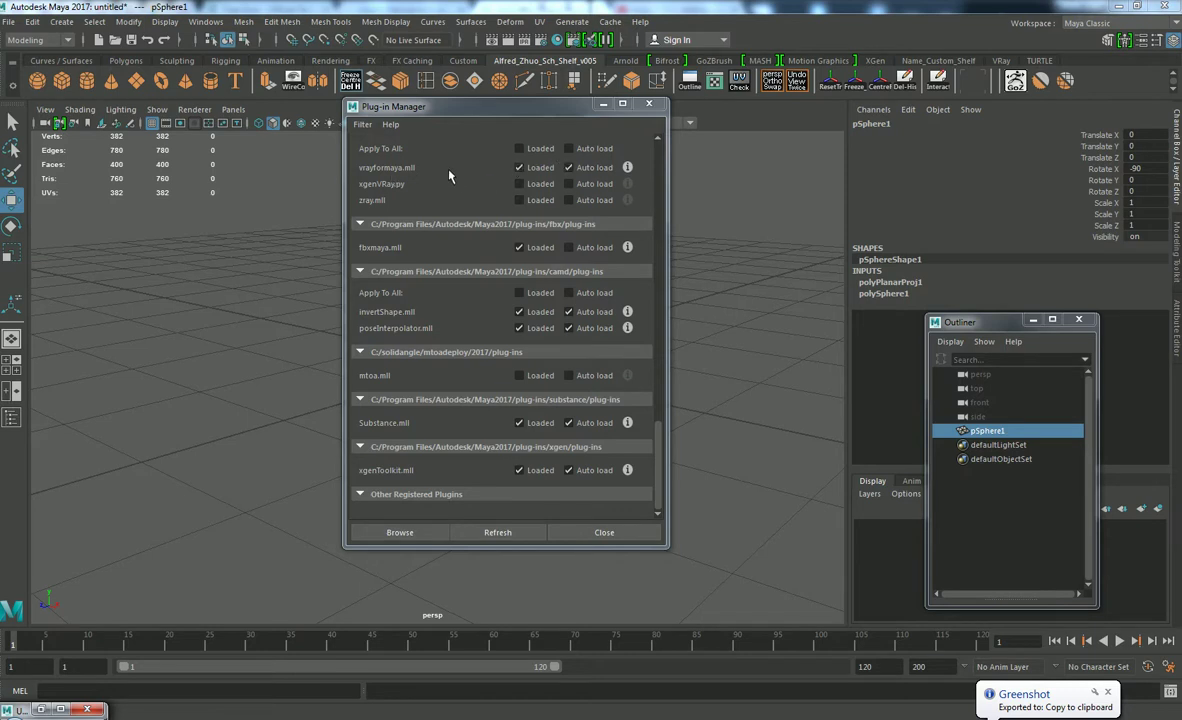
pyautogui.click(505, 530)
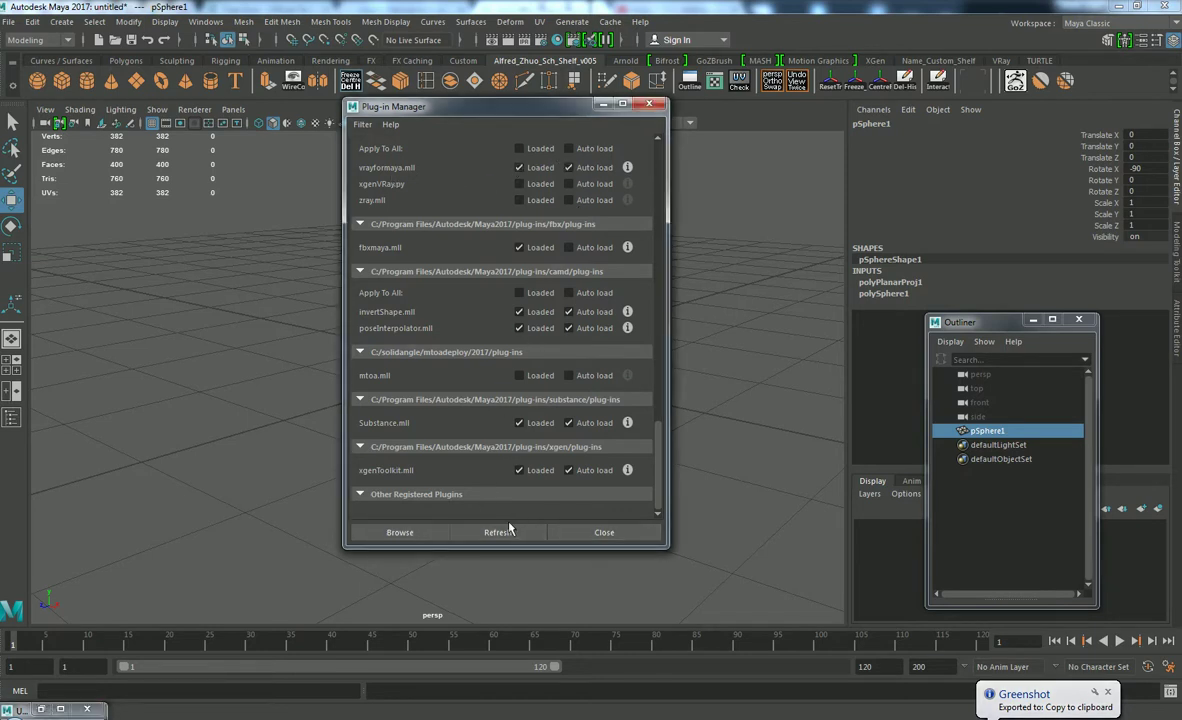
pyautogui.click(600, 532)
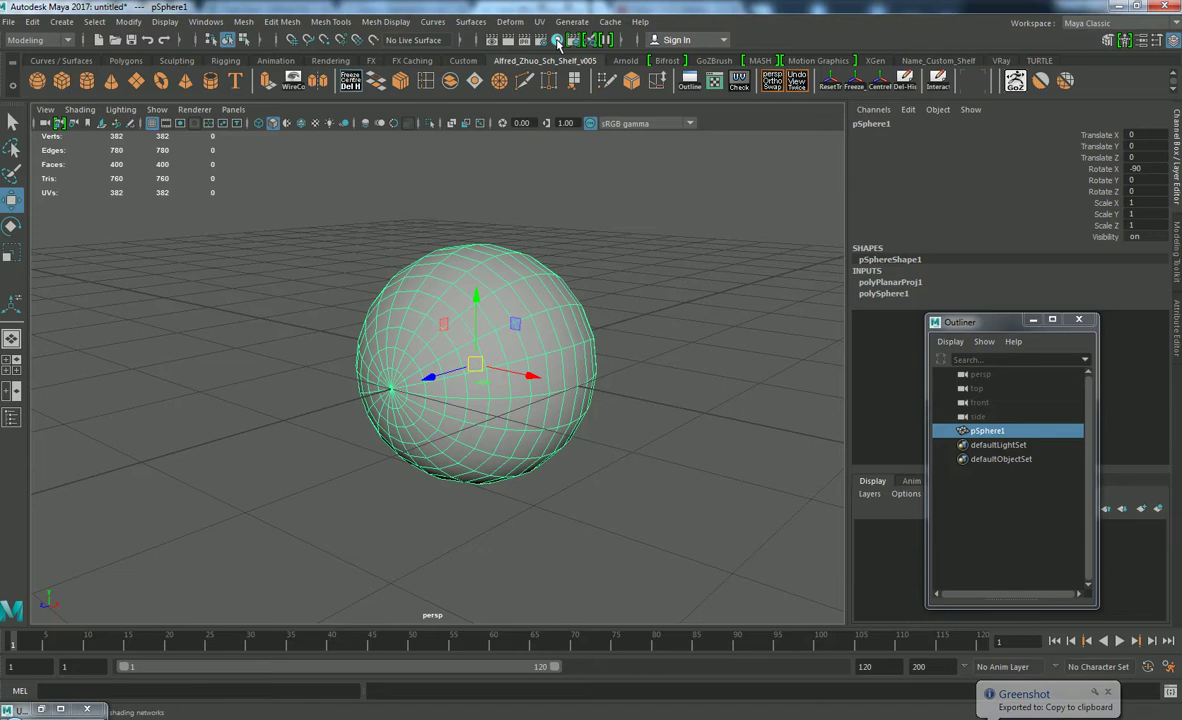
pyautogui.click(566, 82)
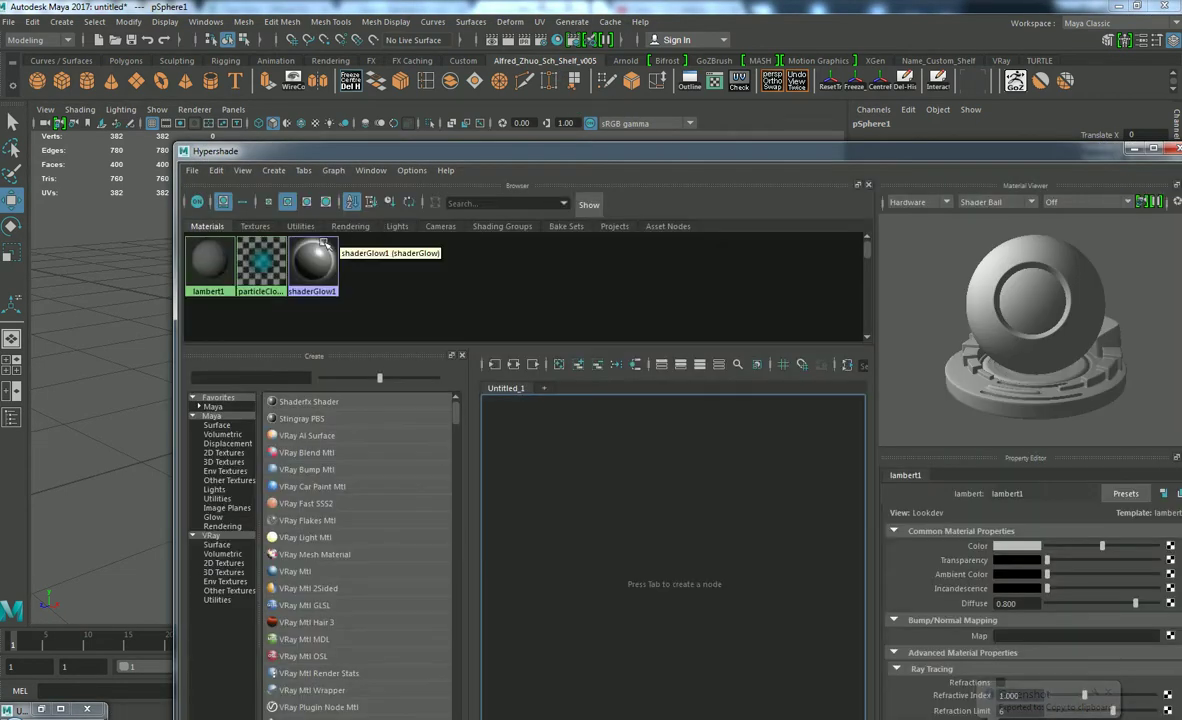
pyautogui.click(305, 574)
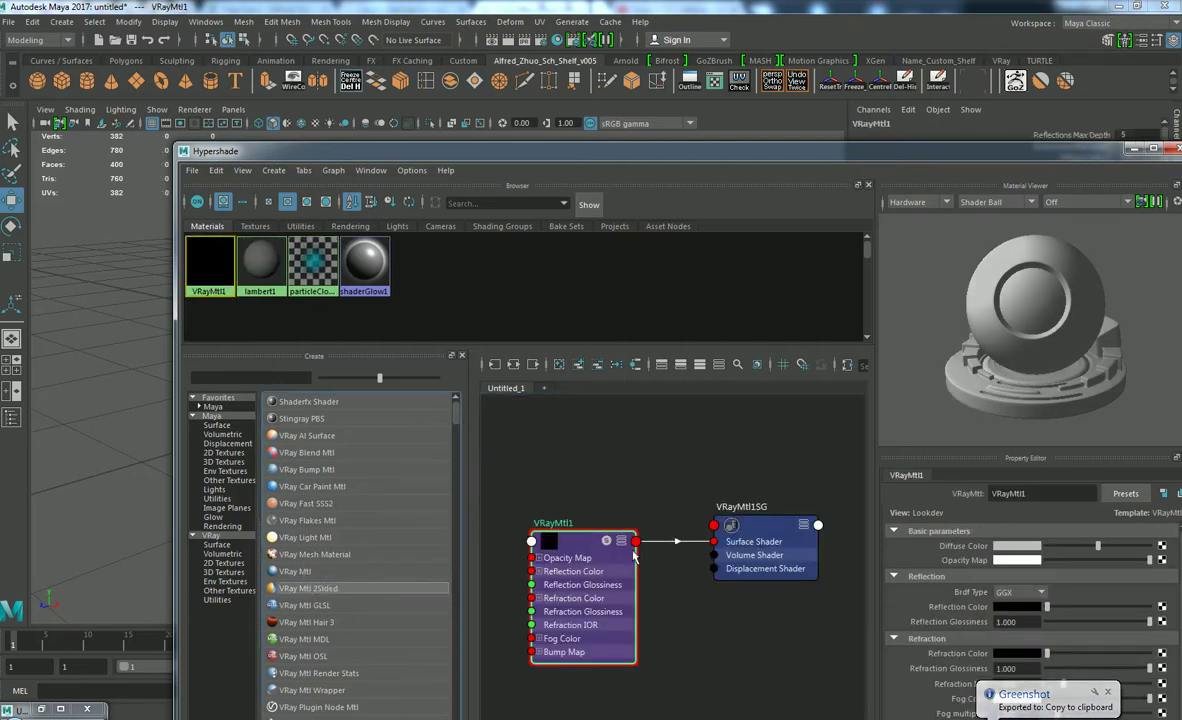
pyautogui.press('Delete')
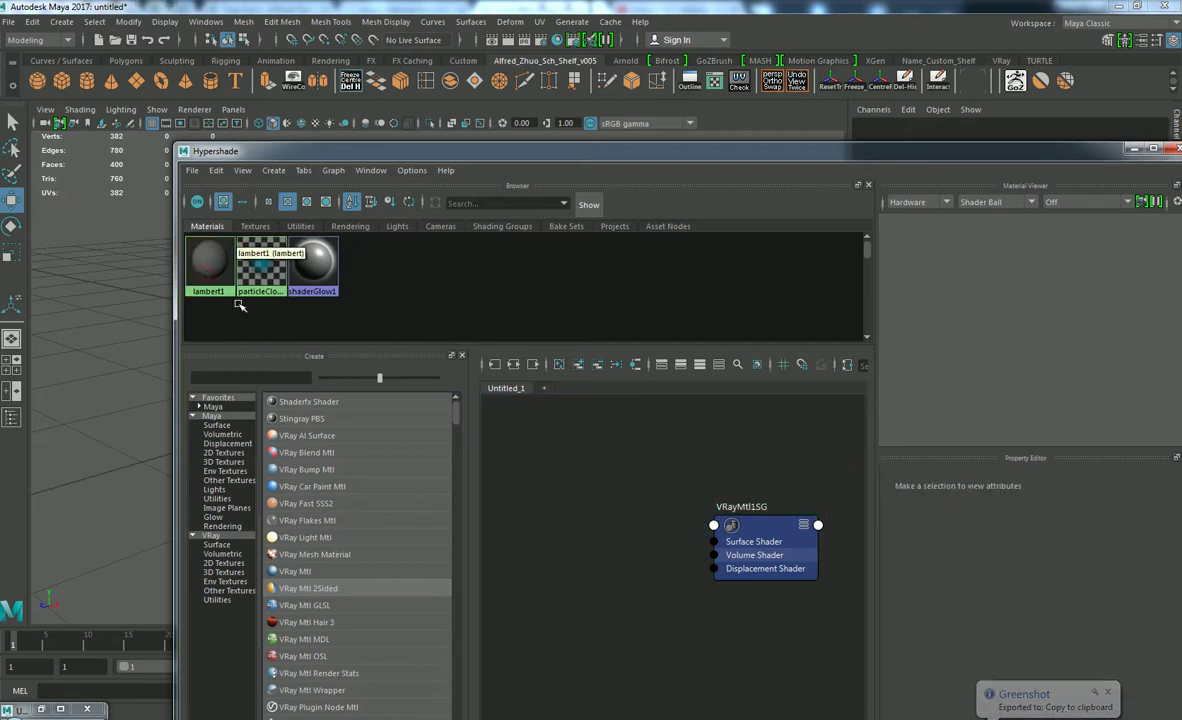
pyautogui.moveTo(622, 496); pyautogui.dragTo(839, 622)
pyautogui.press('Delete')
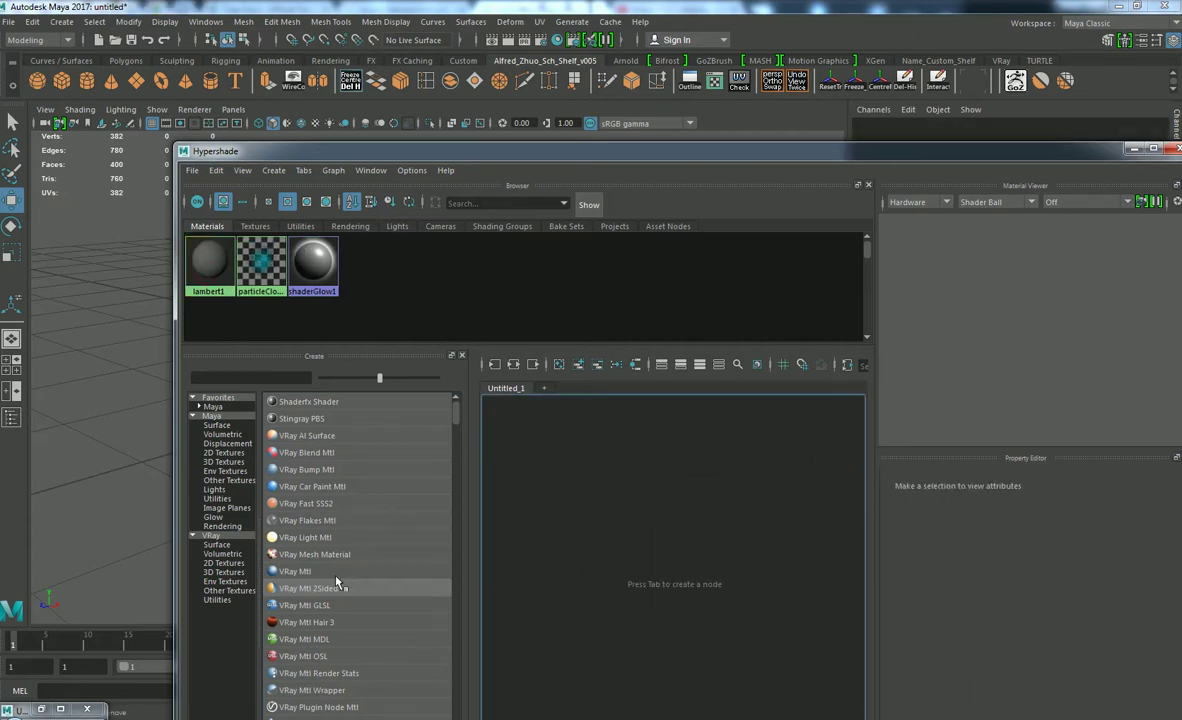
# - Create a VRay Mtl material in the Hypershade and rename it Eye_VRayMtl
pyautogui.click(329, 576)
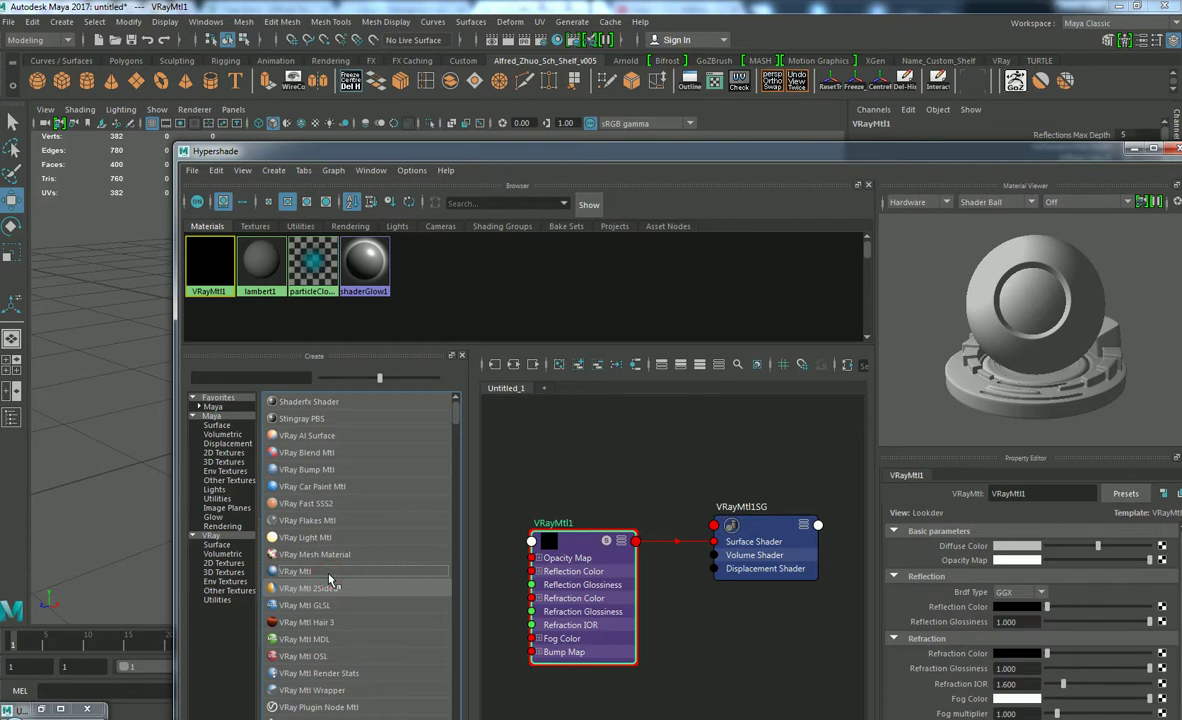
pyautogui.press('Print')
pyautogui.moveTo(1040, 494); pyautogui.dragTo(1021, 494)
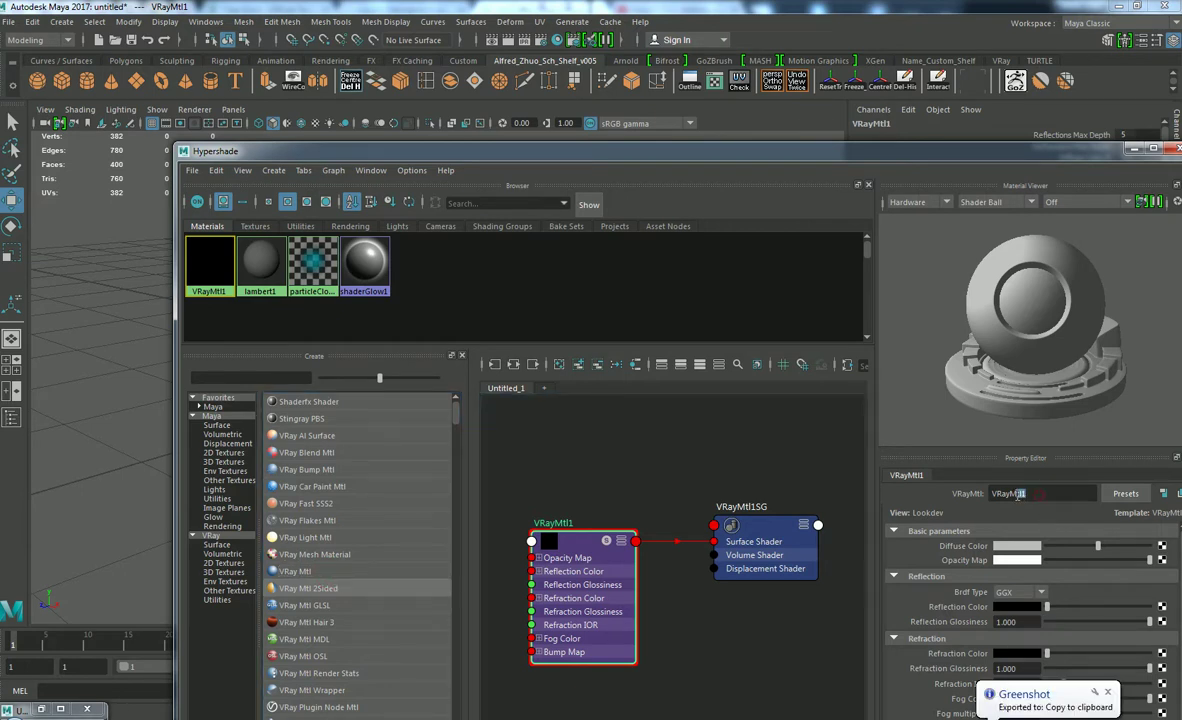
pyautogui.click(998, 495)
pyautogui.write('Eye_')
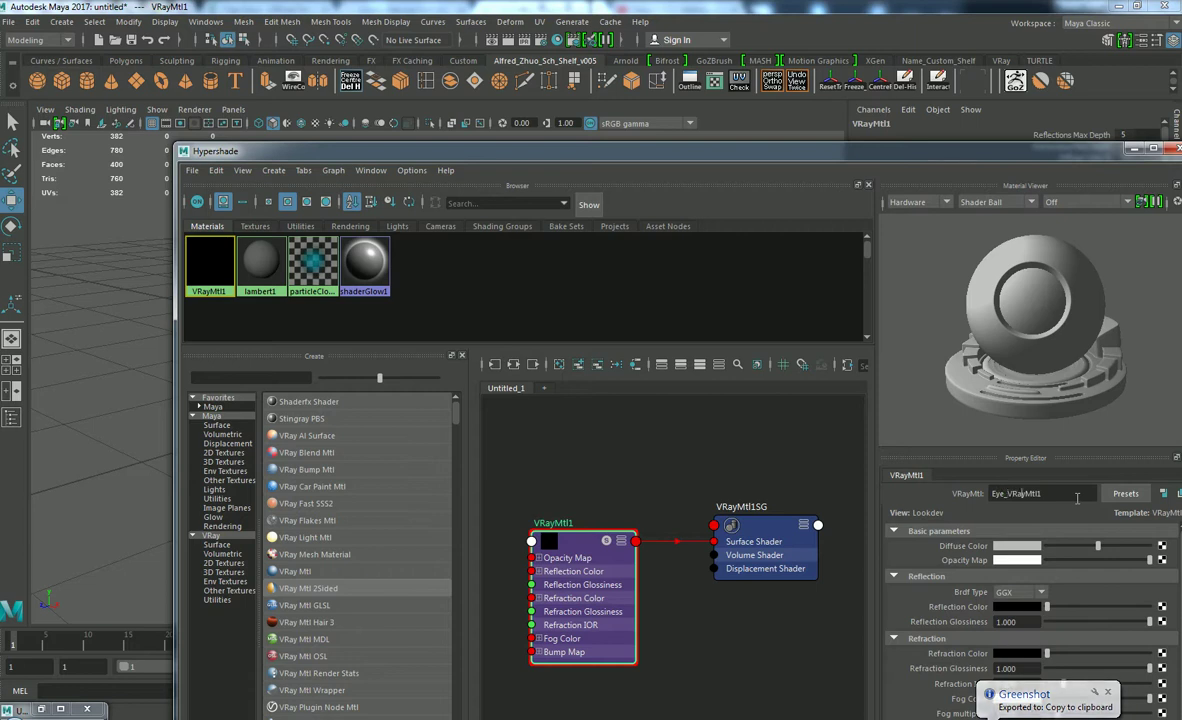
pyautogui.press('BackSpace')
pyautogui.press('Return')
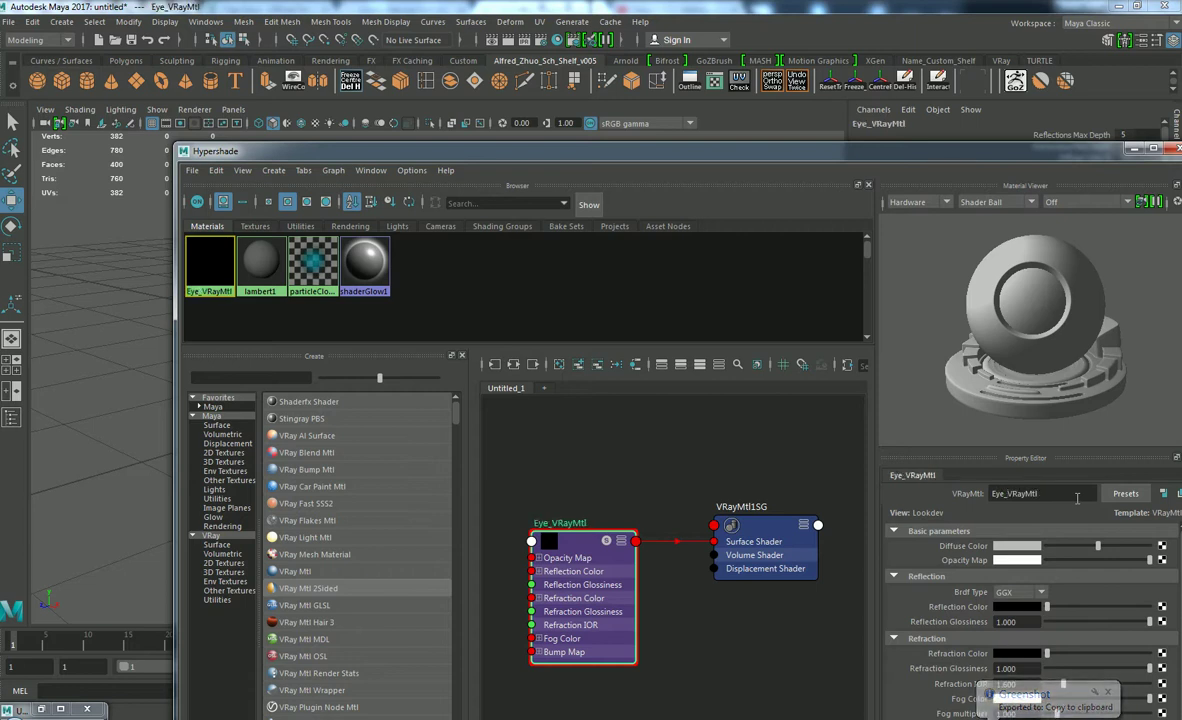
# - Maximize the Hypershade window and frame the eye material's node network in its work area
pyautogui.moveTo(730, 157); pyautogui.dragTo(591, 82)
pyautogui.moveTo(711, 92); pyautogui.dragTo(469, 40)
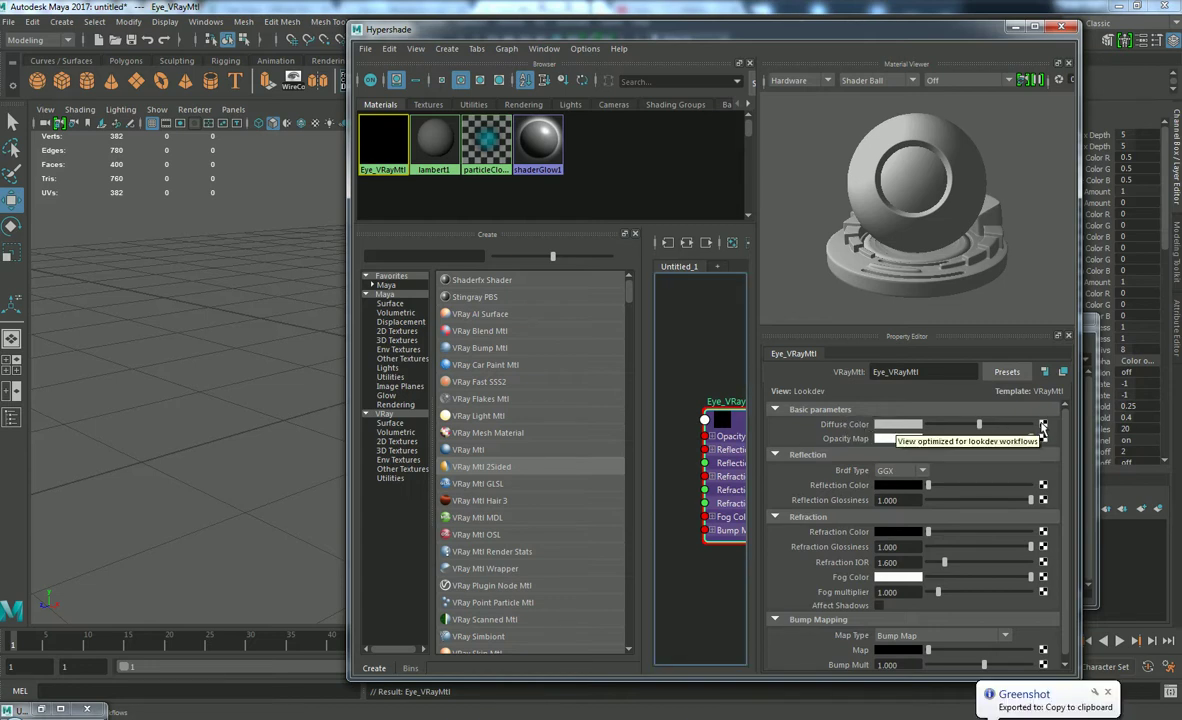
pyautogui.click(1036, 28)
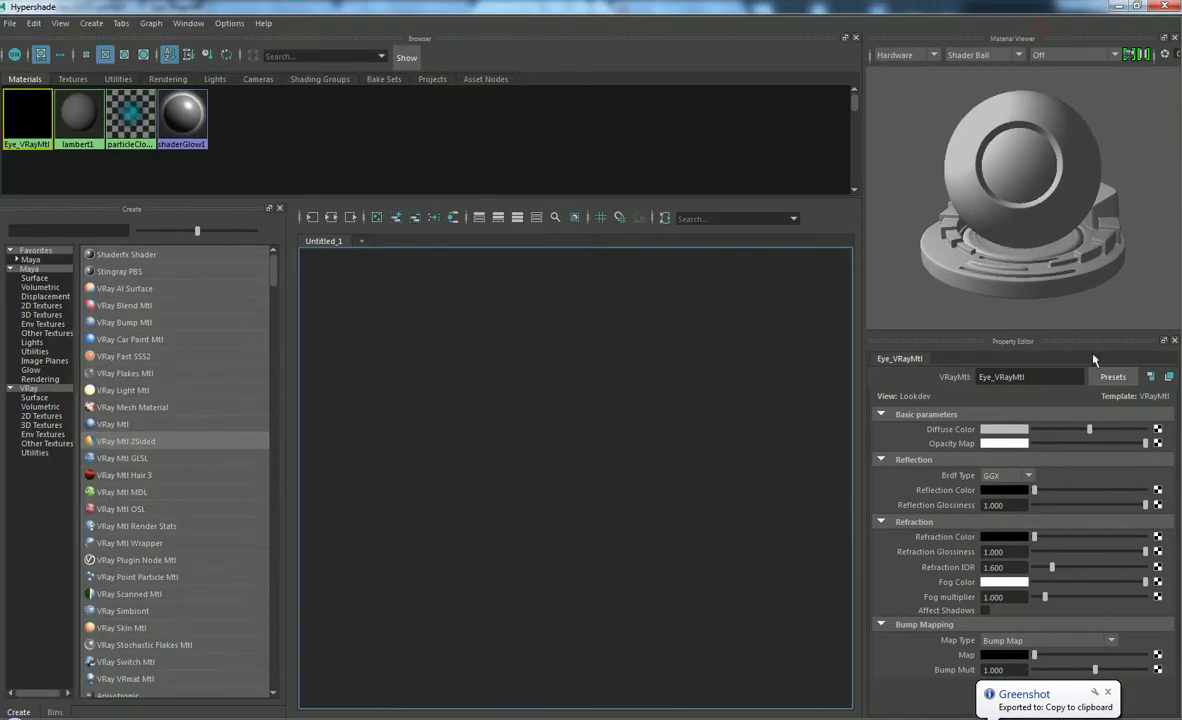
pyautogui.press('f')
pyautogui.scroll(-5, 672, 402)
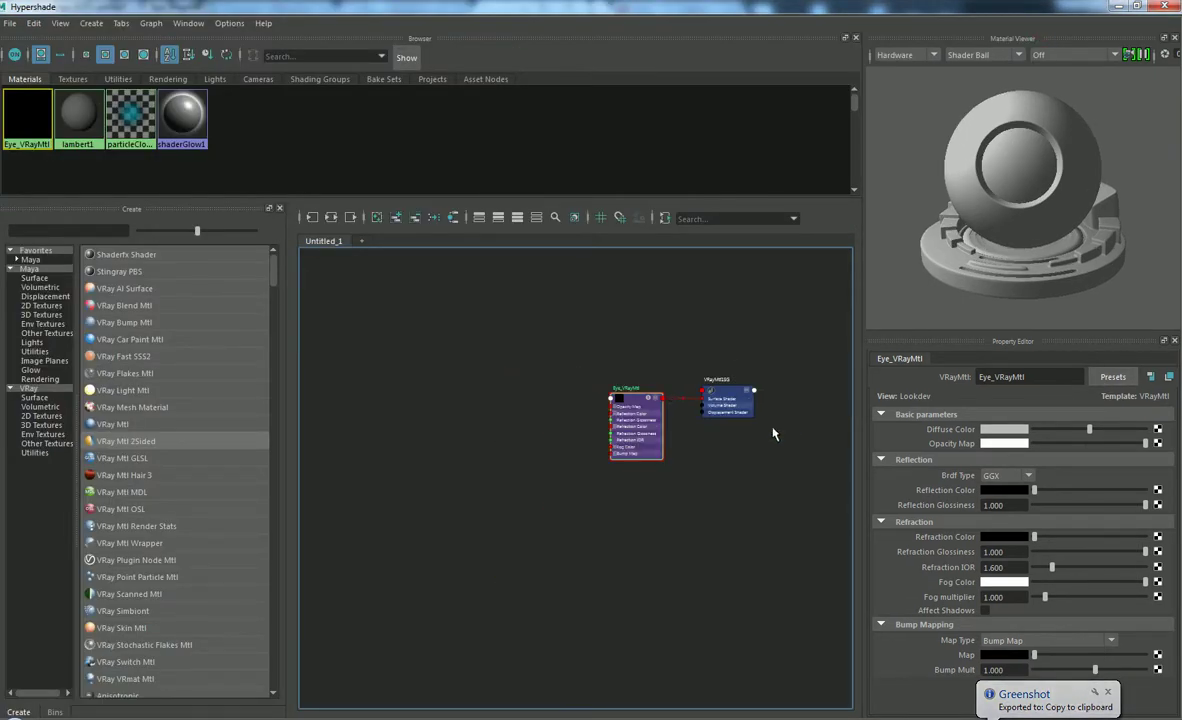
# - Create a Ramp texture on the Diffuse Color of Eye_VRayMtl and check its connection to the material
pyautogui.scroll(3, 785, 432)
pyautogui.click(1158, 430)
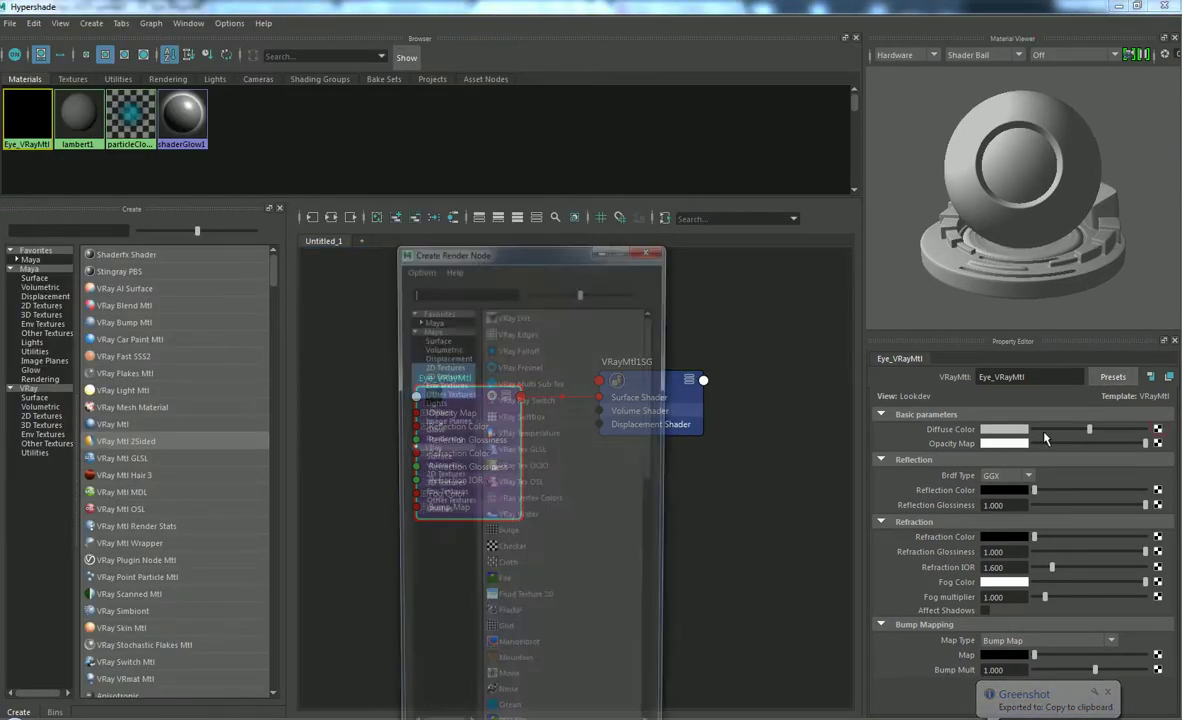
pyautogui.moveTo(503, 250); pyautogui.dragTo(668, 66)
pyautogui.scroll(-3, 755, 318)
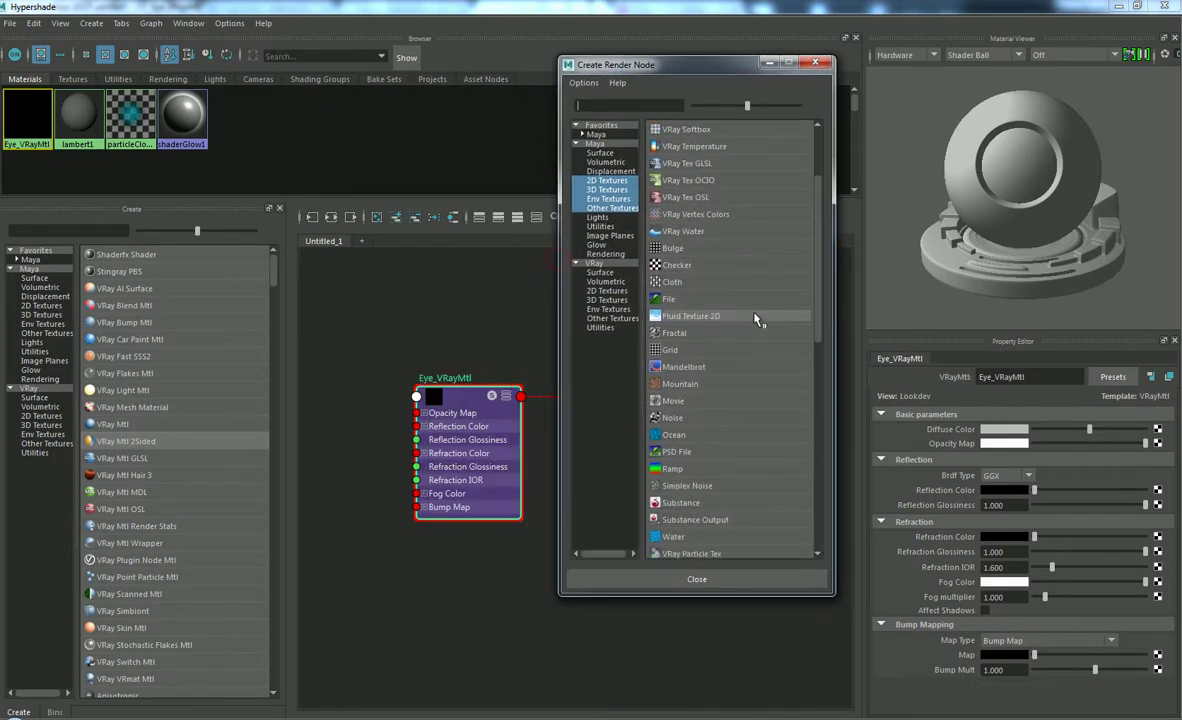
pyautogui.click(675, 469)
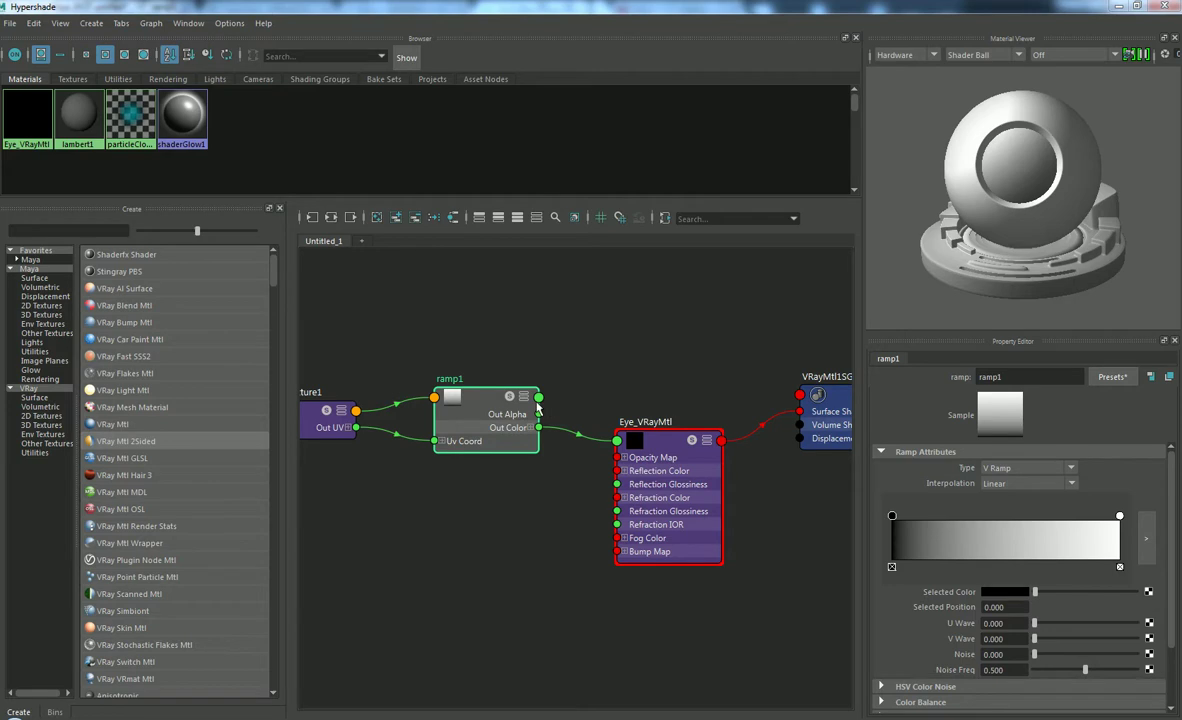
pyautogui.click(507, 404)
pyautogui.click(690, 442)
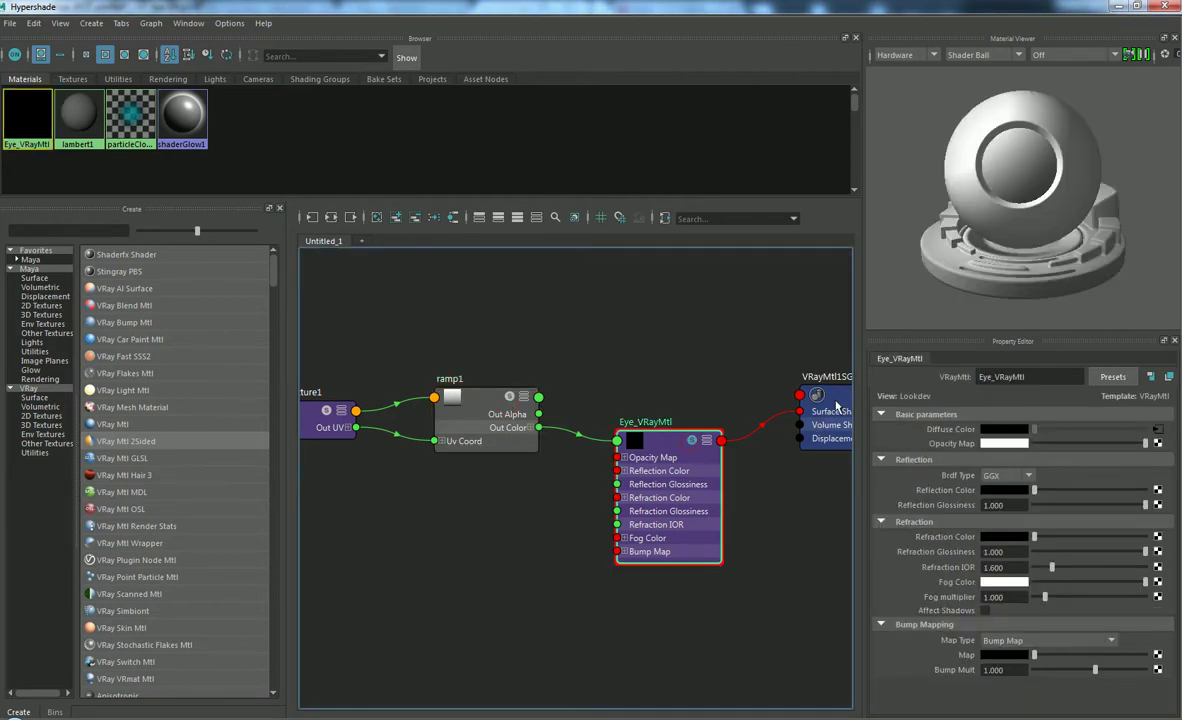
# - Delete the ramp and its placement node from the eye material's network
pyautogui.click(1158, 429)
pyautogui.moveTo(586, 317); pyautogui.dragTo(332, 485)
pyautogui.press('Delete')
# - Map a new Ramp texture to the Diffuse Color of Eye_VRayMtl
pyautogui.click(660, 440)
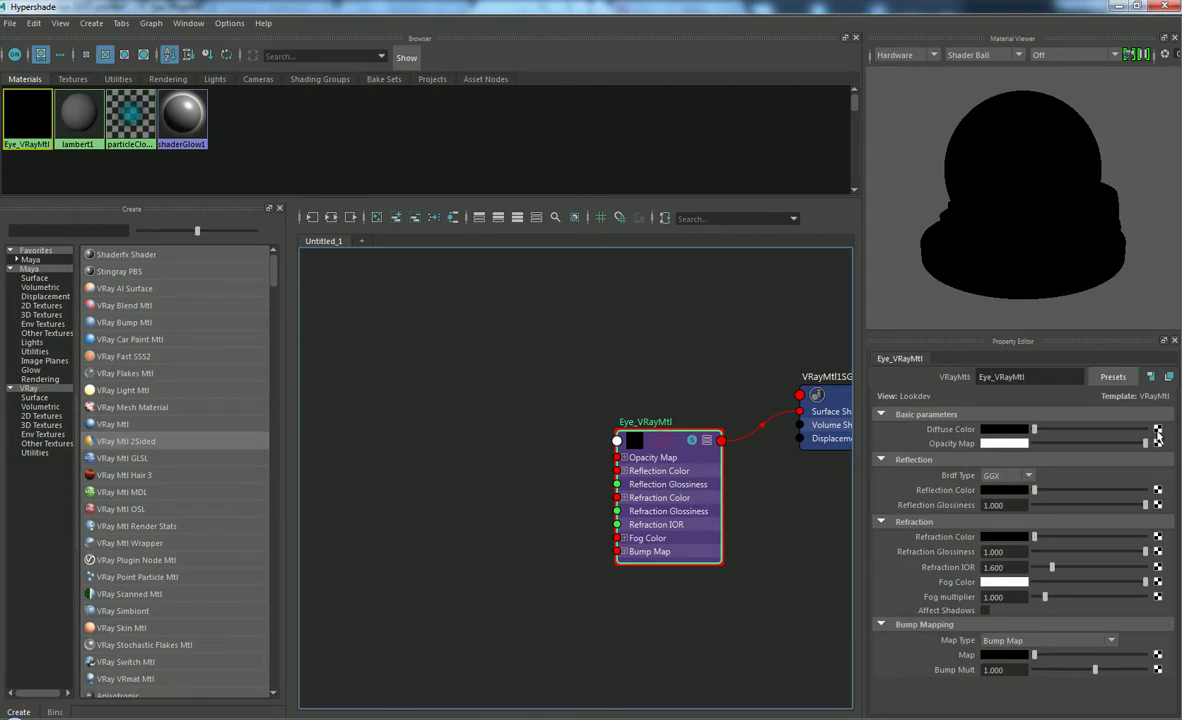
pyautogui.click(1158, 430)
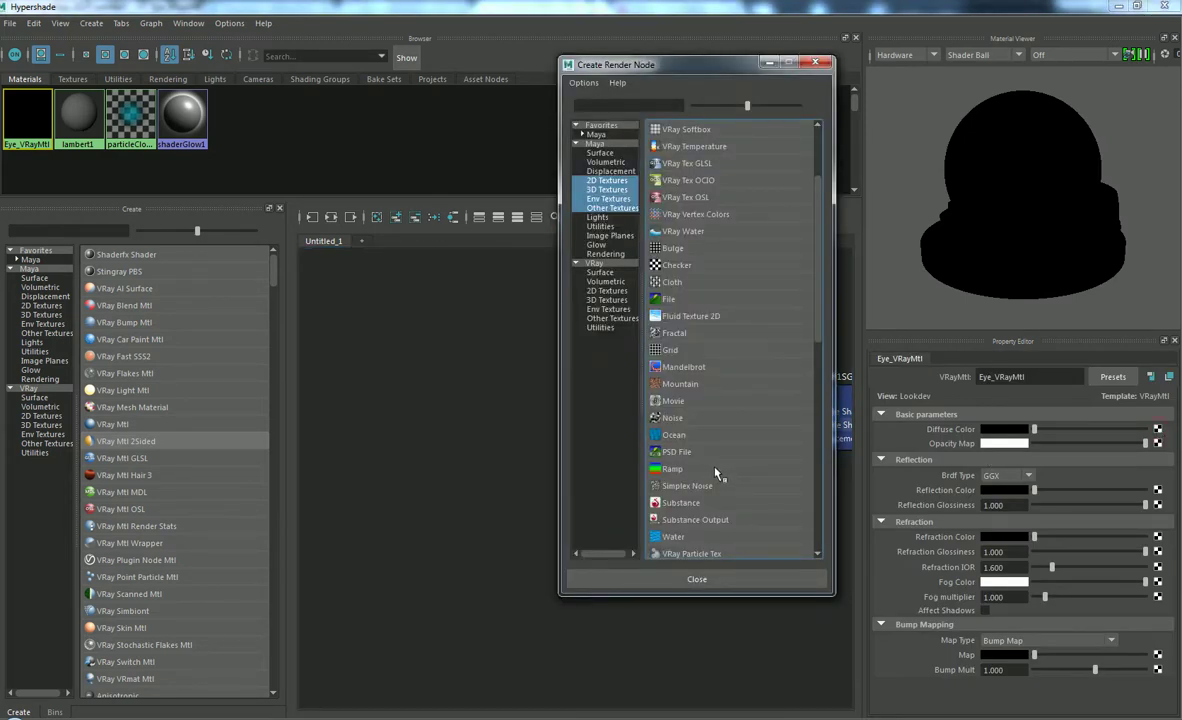
pyautogui.press('Print')
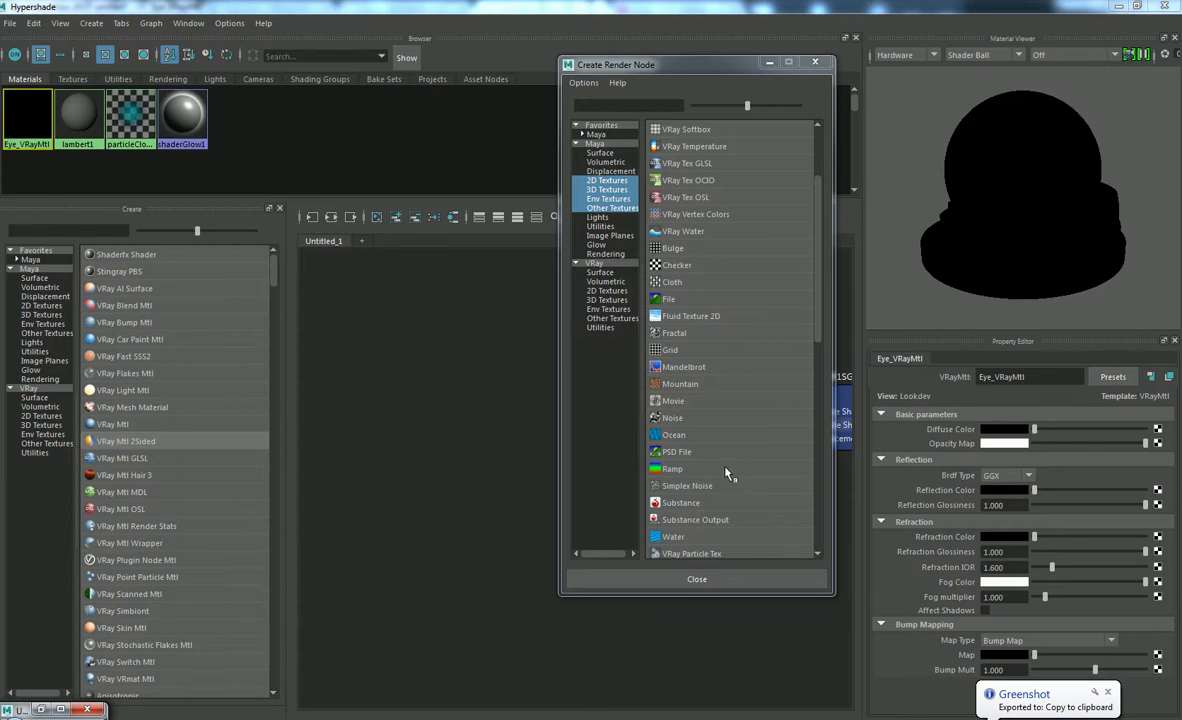
pyautogui.click(733, 470)
pyautogui.scroll(2, 470, 398)
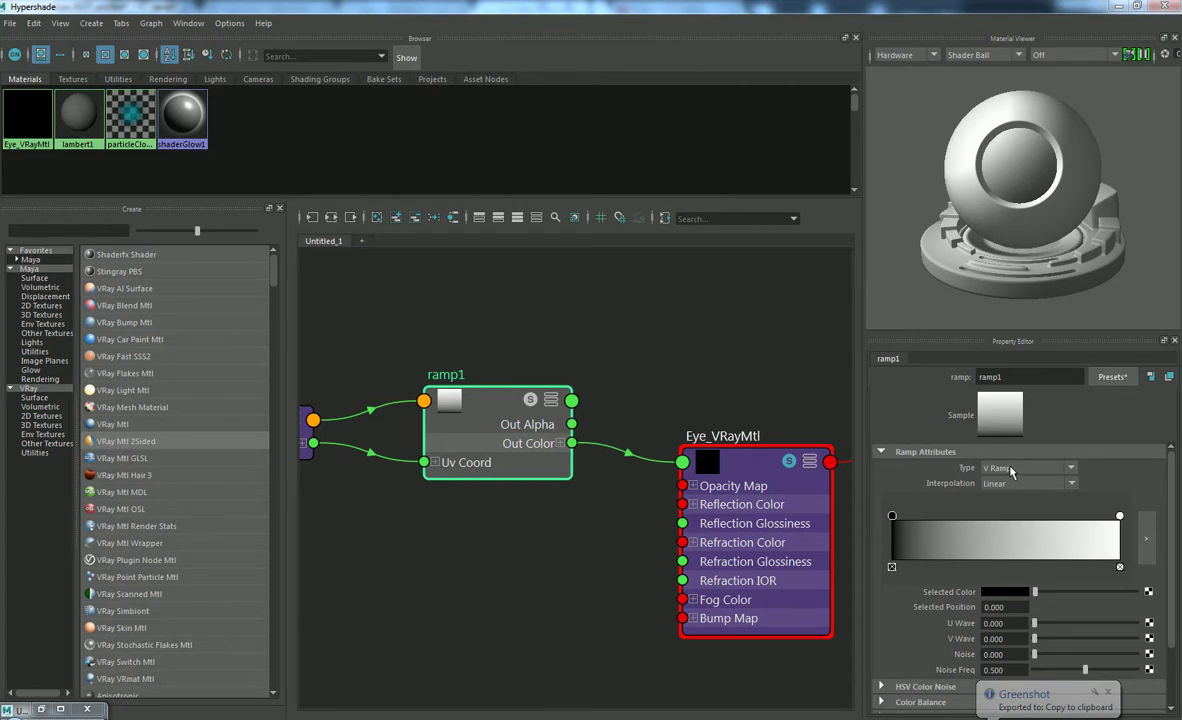
# - Set the ramp type to Circular Ramp and move its black color marker to about position 0.430
pyautogui.click(1015, 468)
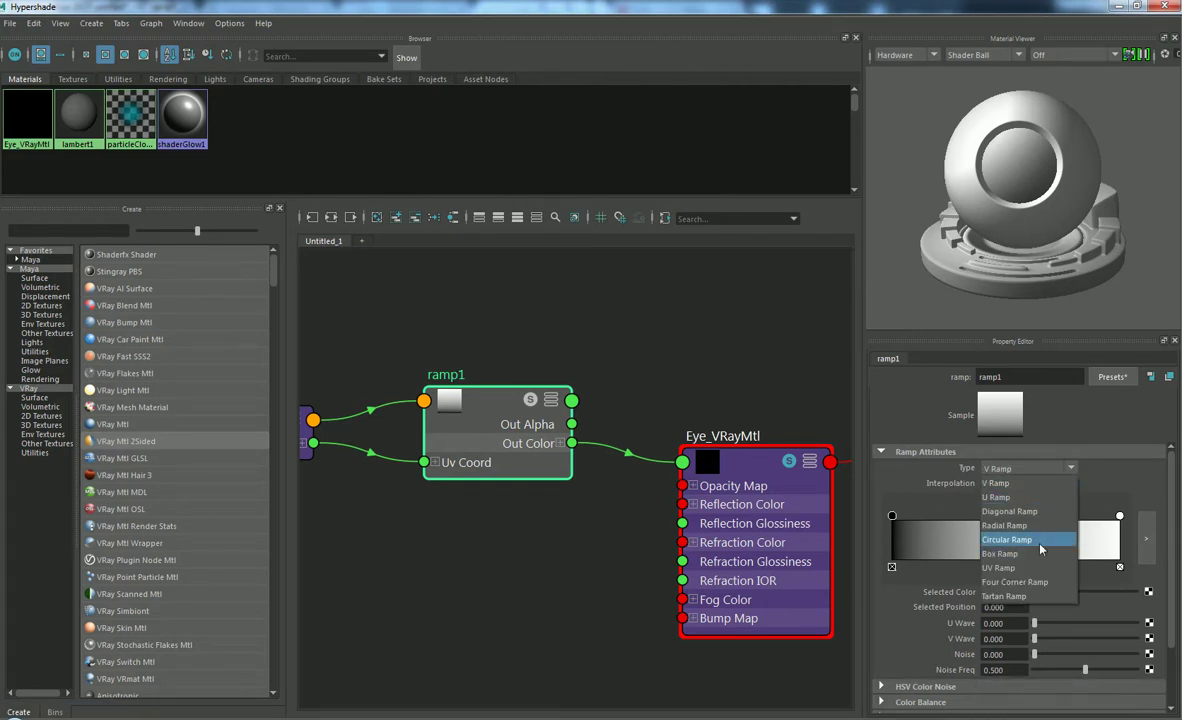
pyautogui.click(1007, 540)
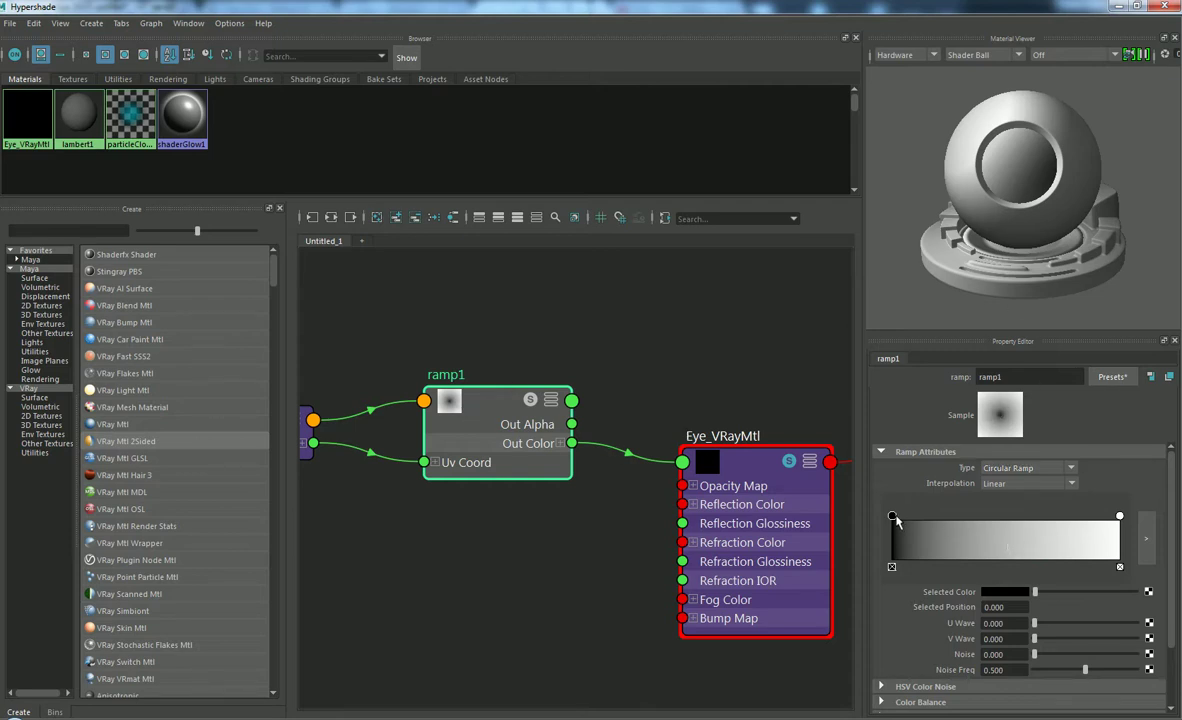
pyautogui.moveTo(896, 516); pyautogui.dragTo(989, 516)
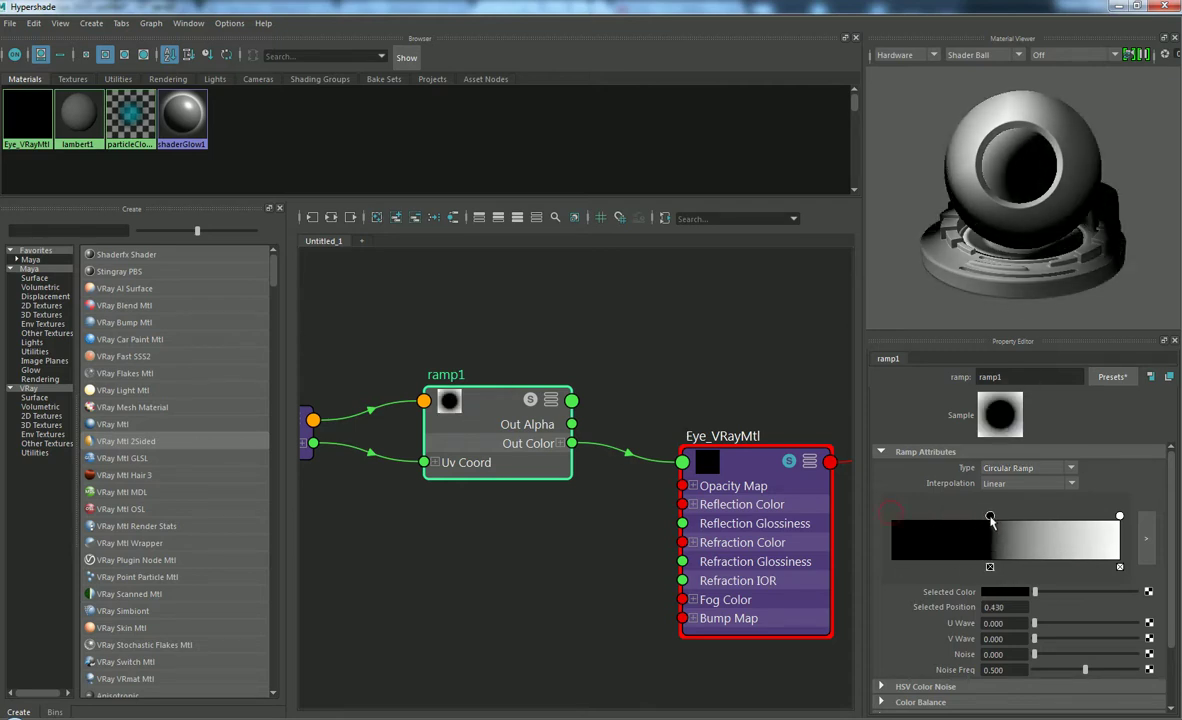
# - Shrink the Hypershade window to reach the viewport and assign the existing Eye_VRayMtl material to the sphere
pyautogui.click(1137, 7)
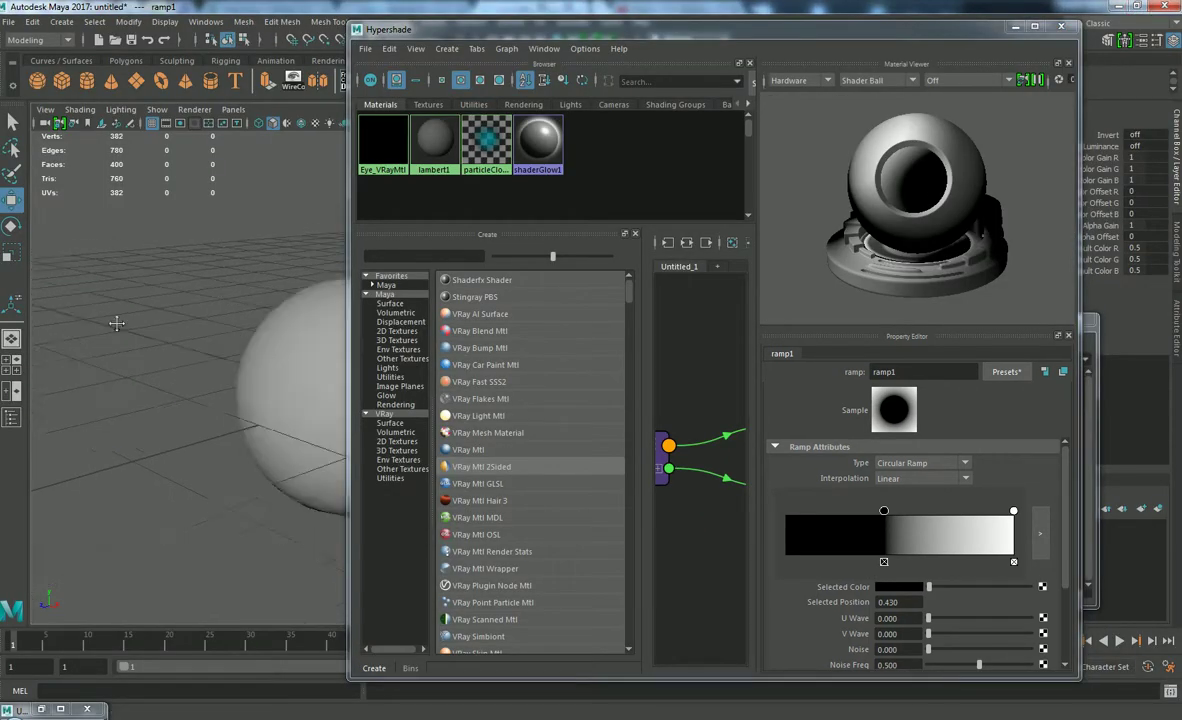
pyautogui.keyDown('alt'); pyautogui.moveTo(222, 362); pyautogui.dragTo(303, 378); pyautogui.keyUp('alt')
pyautogui.click(290, 411)
pyautogui.rightClick(275, 320)
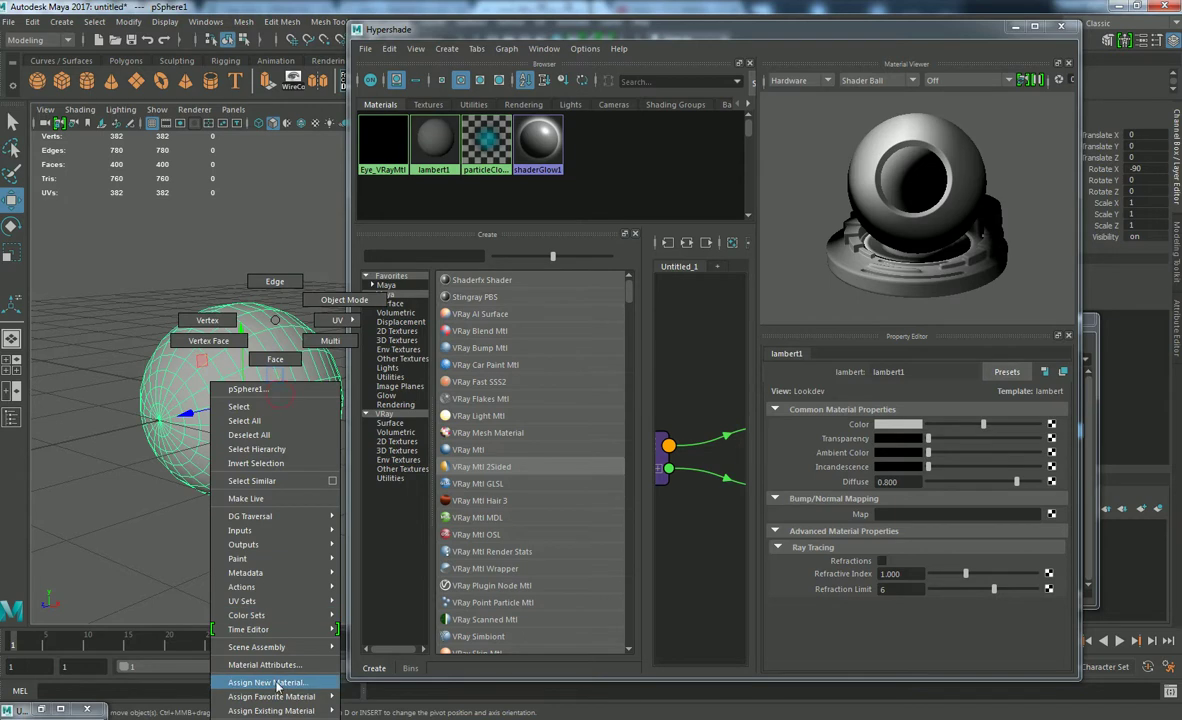
pyautogui.moveTo(280, 711)
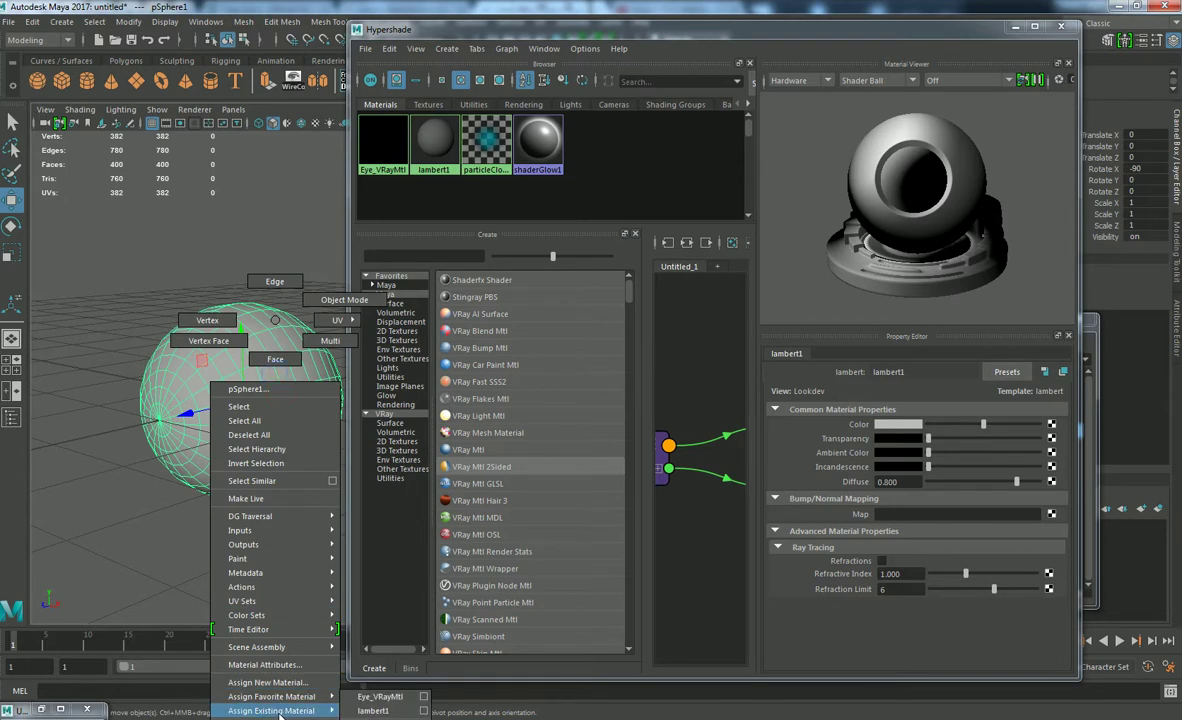
pyautogui.click(404, 707)
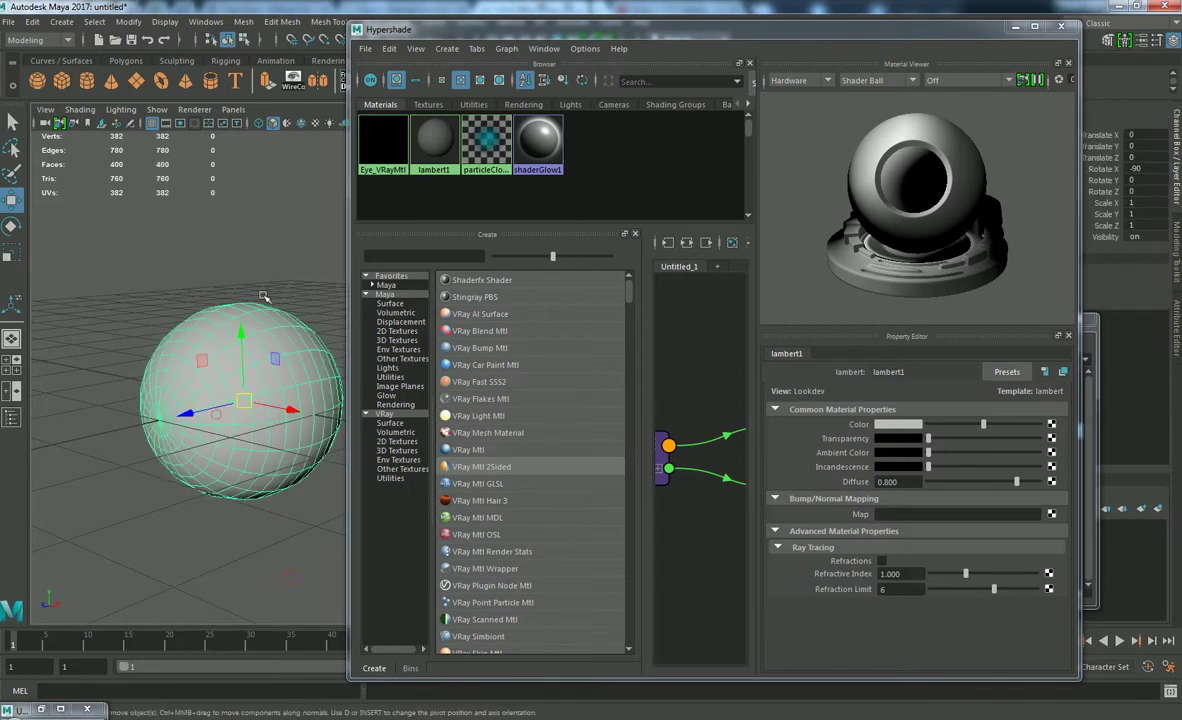
pyautogui.keyDown('alt'); pyautogui.moveTo(295, 274); pyautogui.dragTo(279, 294, button='middle'); pyautogui.keyUp('alt')
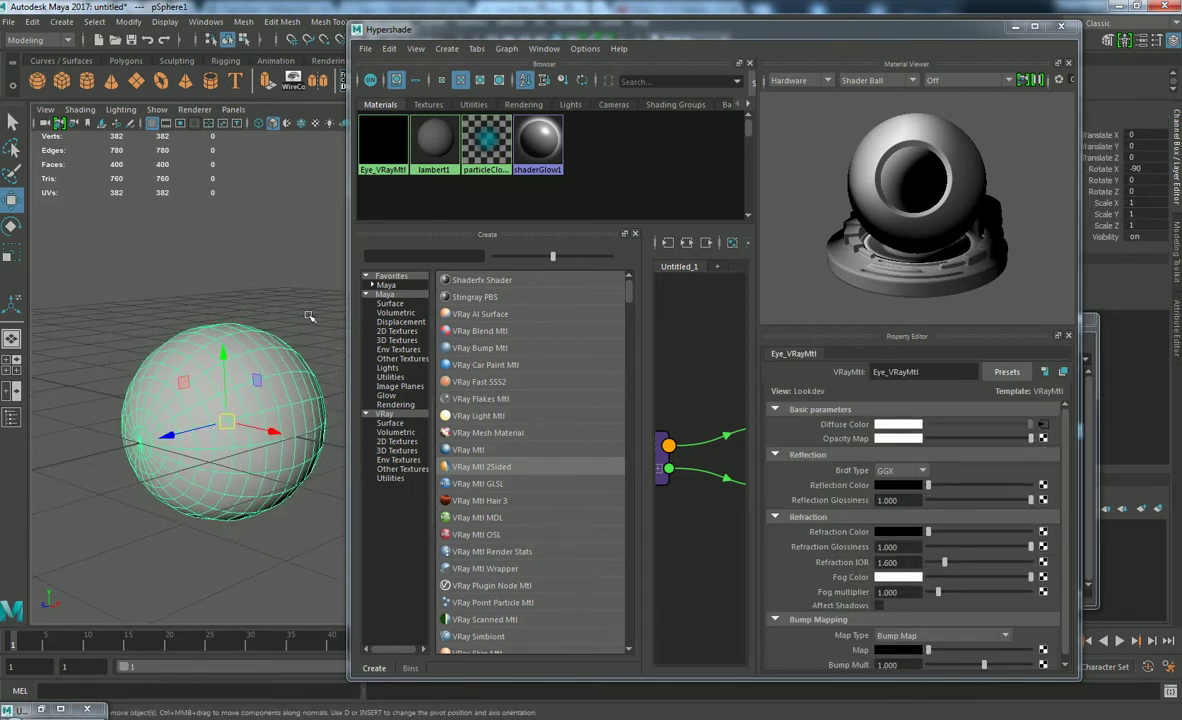
# - Show textures in the viewport and try different viewport renderers while viewing the ramp on the sphere
pyautogui.scroll(1, 228, 270)
pyautogui.click(253, 256)
pyautogui.scroll(-4, 305, 320)
pyautogui.keyDown('alt'); pyautogui.moveTo(309, 325); pyautogui.dragTo(319, 351); pyautogui.keyUp('alt')
pyautogui.click(195, 109)
pyautogui.click(205, 149)
pyautogui.keyDown('alt'); pyautogui.moveTo(222, 306); pyautogui.dragTo(227, 351); pyautogui.keyUp('alt')
pyautogui.click(227, 351)
pyautogui.click(195, 111)
pyautogui.click(206, 135)
pyautogui.moveTo(220, 256)
pyautogui.keyDown('alt'); pyautogui.mouseDown()
pyautogui.moveTo(248, 264)
pyautogui.moveTo(257, 286)
pyautogui.mouseUp(); pyautogui.keyUp('alt')
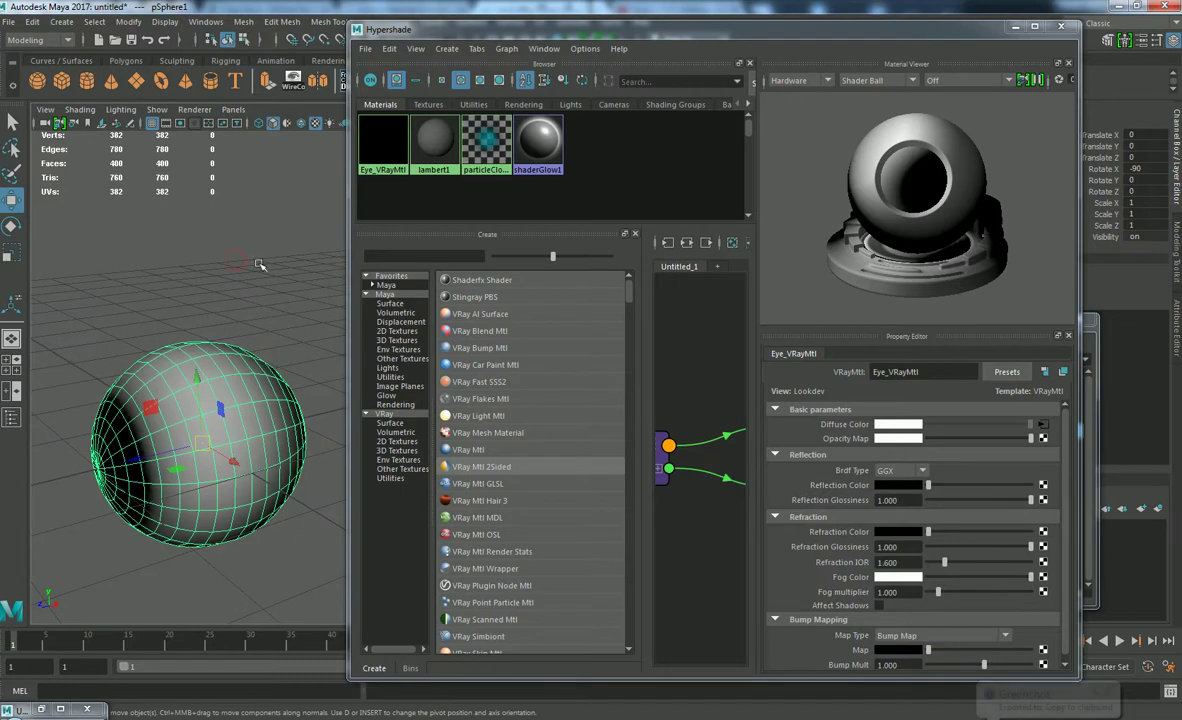
# - Move the Hypershade aside to uncover the whole sphere and set the viewport renderer for previewing the ramp
pyautogui.click(195, 109)
pyautogui.click(204, 147)
pyautogui.keyDown('alt'); pyautogui.moveTo(232, 300); pyautogui.dragTo(238, 223, button='middle'); pyautogui.keyUp('alt')
pyautogui.keyDown('alt'); pyautogui.moveTo(238, 224); pyautogui.dragTo(258, 212); pyautogui.keyUp('alt')
pyautogui.moveTo(349, 21); pyautogui.dragTo(435, 9)
pyautogui.keyDown('alt'); pyautogui.moveTo(322, 214); pyautogui.dragTo(353, 207); pyautogui.keyUp('alt')
pyautogui.keyDown('alt'); pyautogui.moveTo(353, 207); pyautogui.dragTo(352, 264, button='middle'); pyautogui.keyUp('alt')
pyautogui.click(355, 235)
pyautogui.click(177, 108)
pyautogui.click(195, 132)
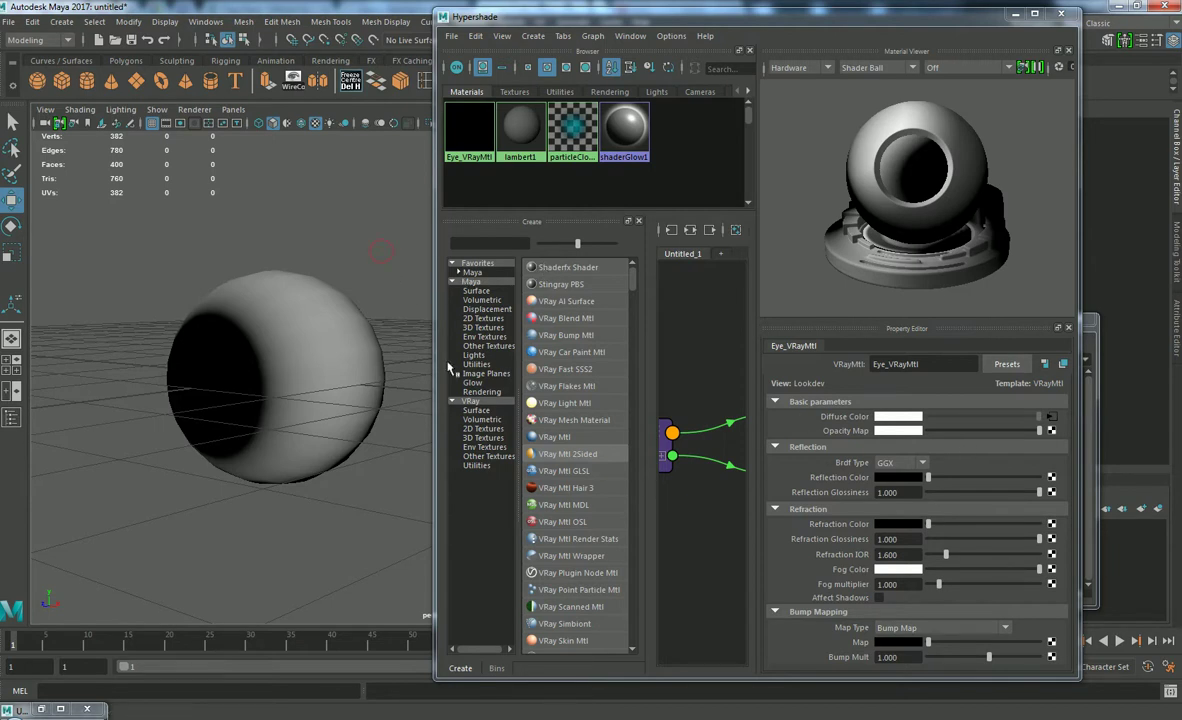
# - Reopen the ramp, shift its black marker slightly toward the white end and recolor it blue with H 240, S 0.878 and V 0.331
pyautogui.click(329, 347)
pyautogui.click(1051, 417)
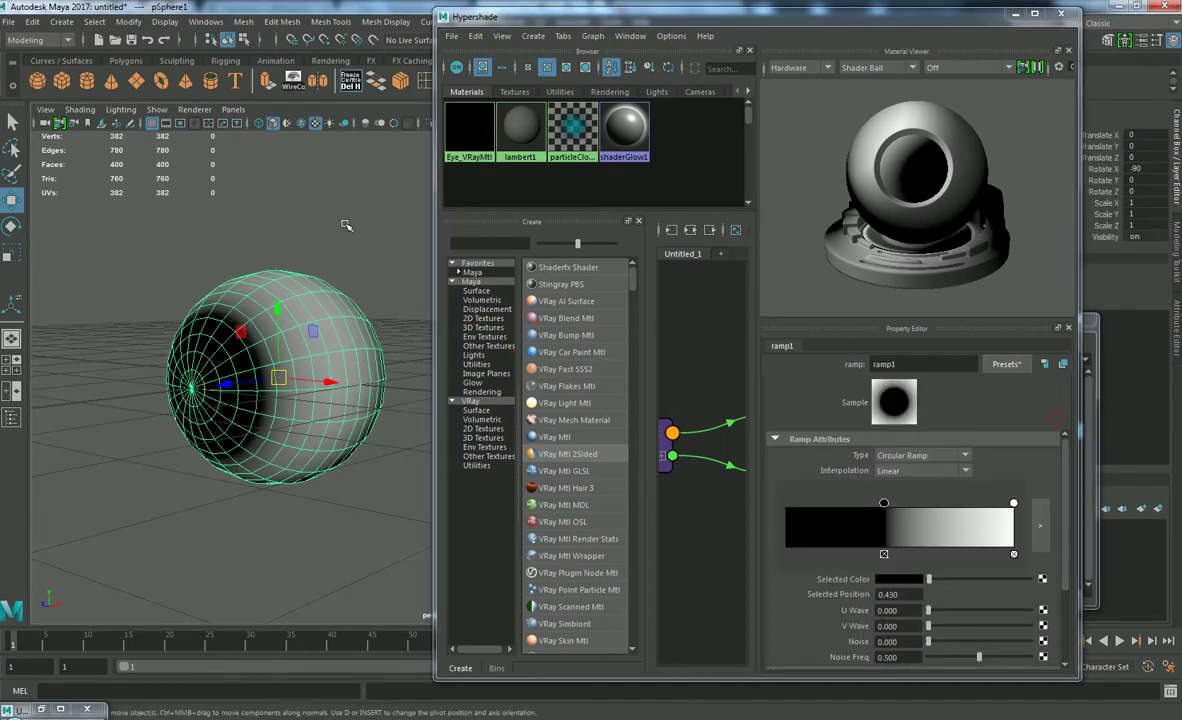
pyautogui.click(309, 372)
pyautogui.click(1051, 417)
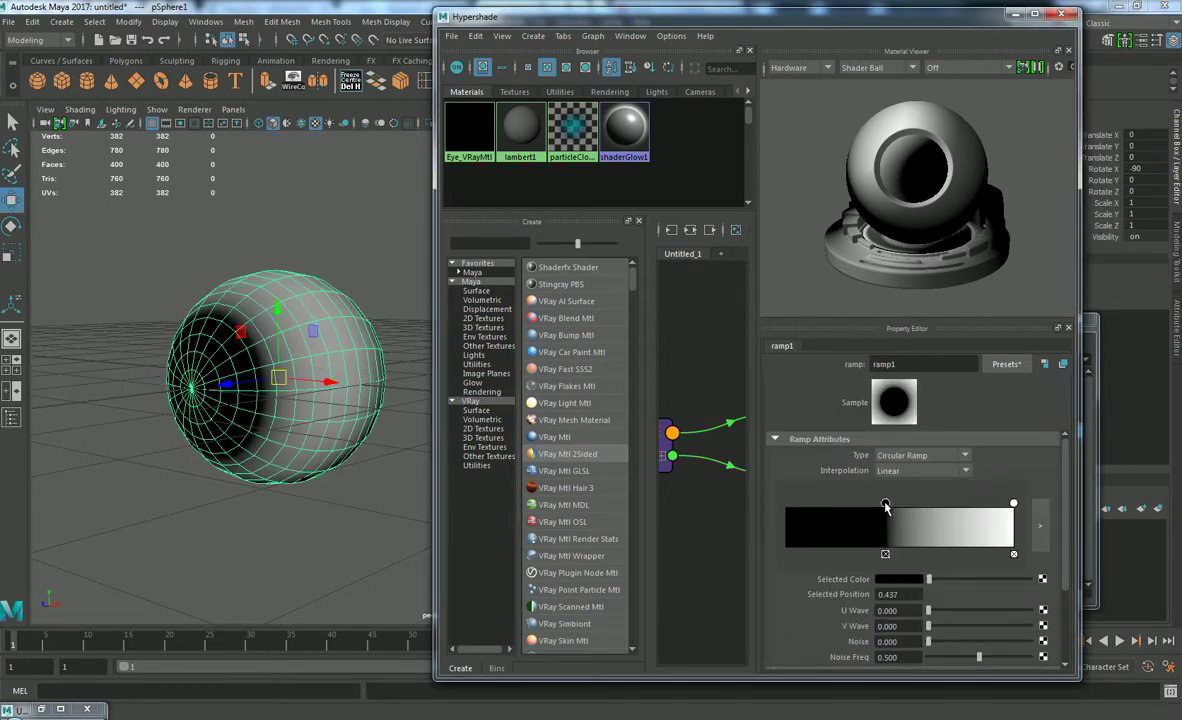
pyautogui.moveTo(884, 506); pyautogui.dragTo(889, 510)
pyautogui.click(907, 580)
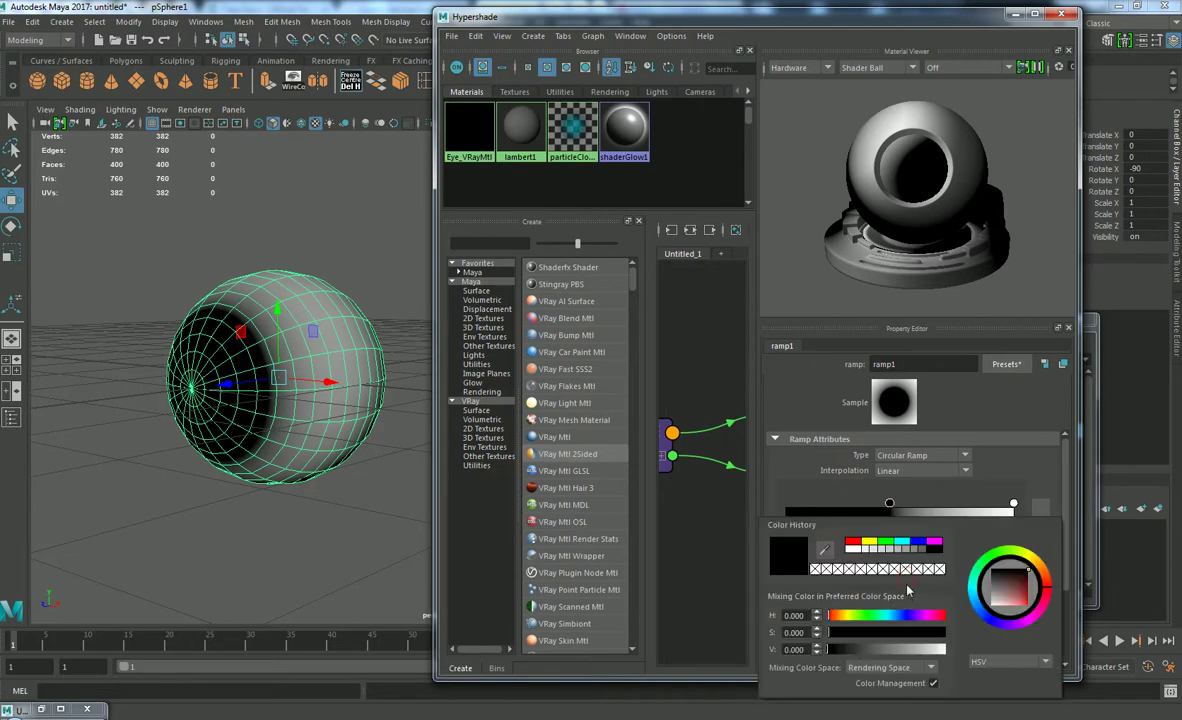
pyautogui.moveTo(936, 652)
pyautogui.mouseDown()
pyautogui.moveTo(914, 652)
pyautogui.moveTo(936, 636)
pyautogui.moveTo(921, 636)
pyautogui.mouseUp()
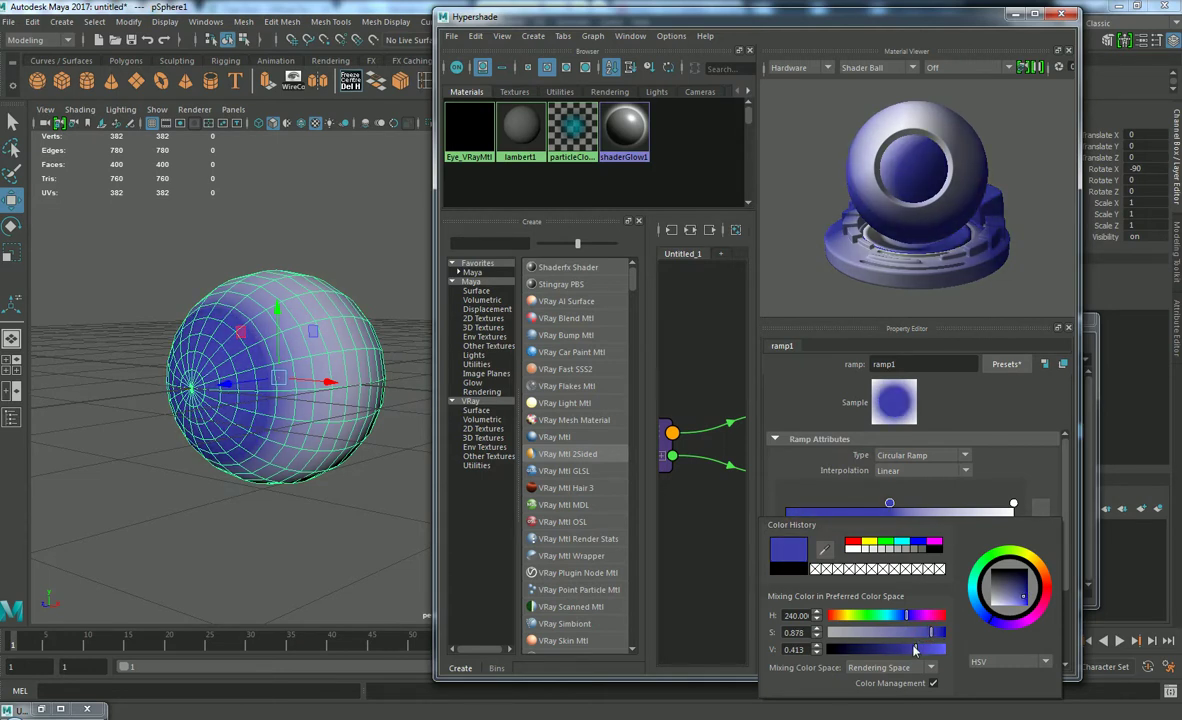
# - Add a ramp marker at about position 0.347 and color it brown with H 16.154, S 0.699 and V about 0.169
pyautogui.click(860, 503)
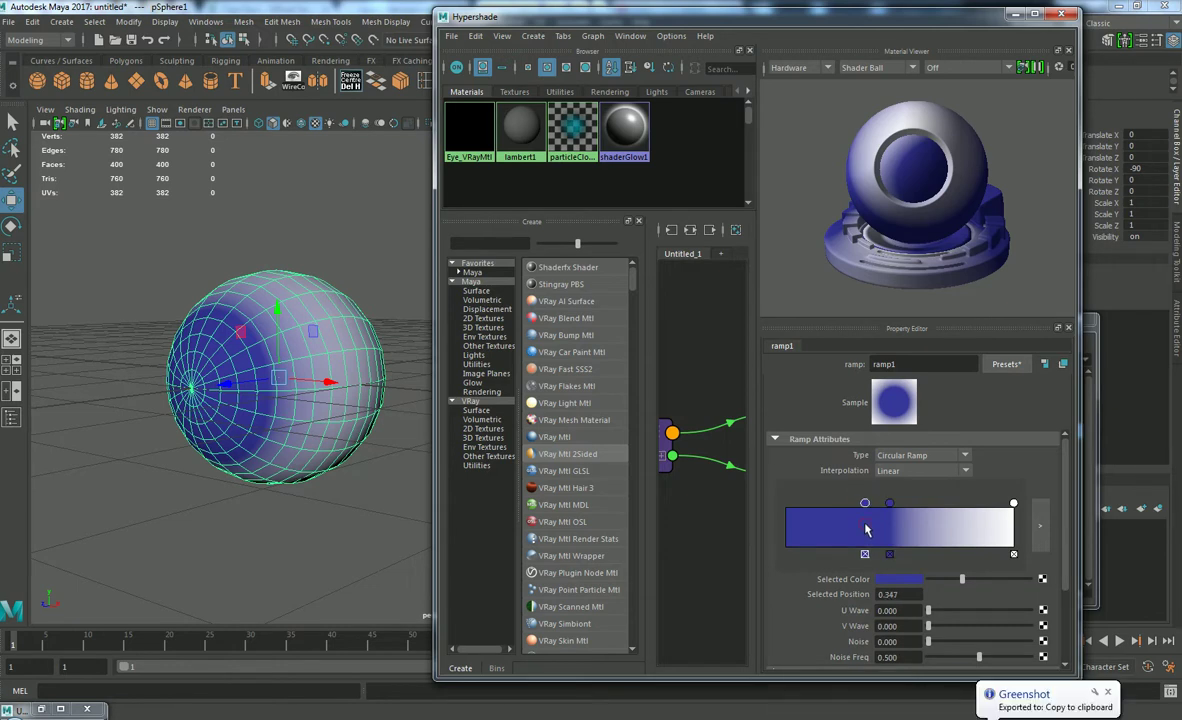
pyautogui.click(905, 581)
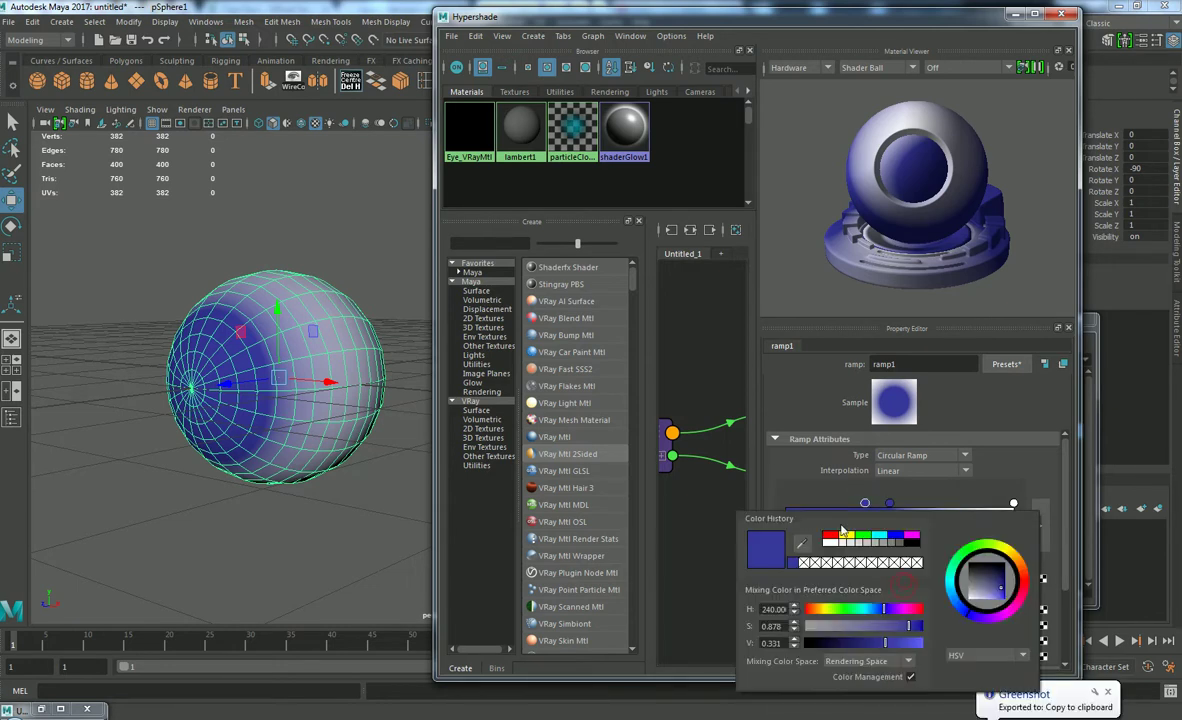
pyautogui.moveTo(821, 610); pyautogui.dragTo(810, 612)
pyautogui.moveTo(896, 644); pyautogui.dragTo(919, 627)
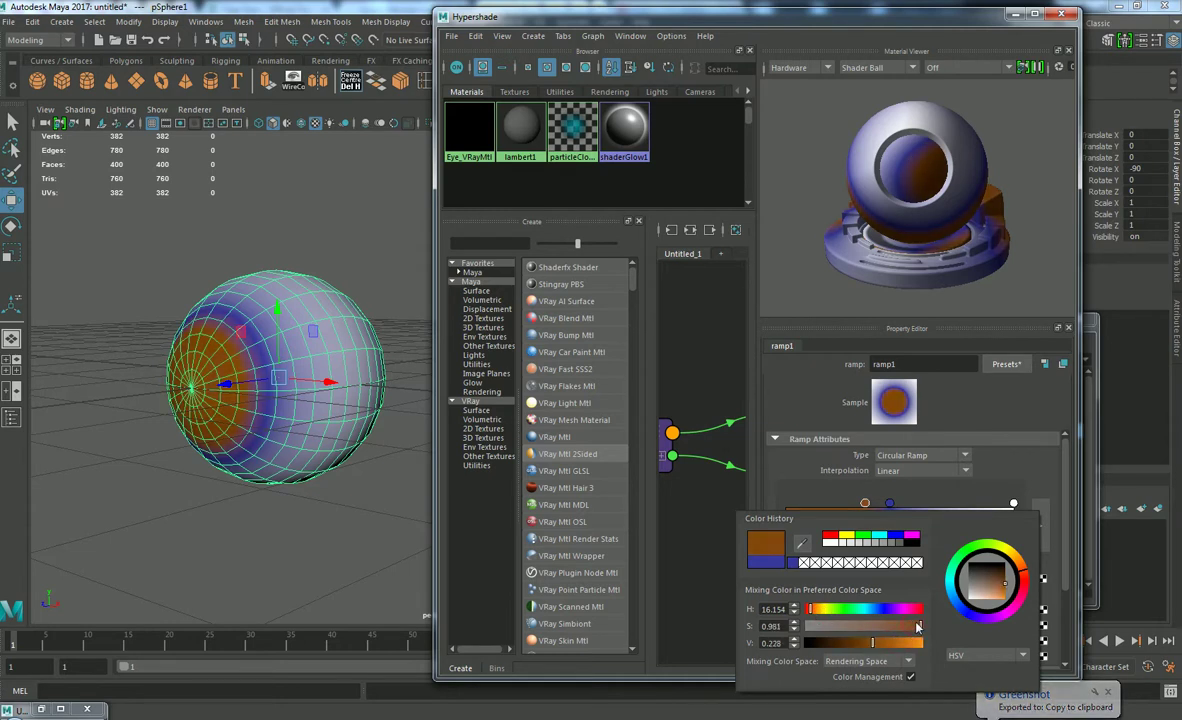
pyautogui.click(894, 644)
pyautogui.click(886, 627)
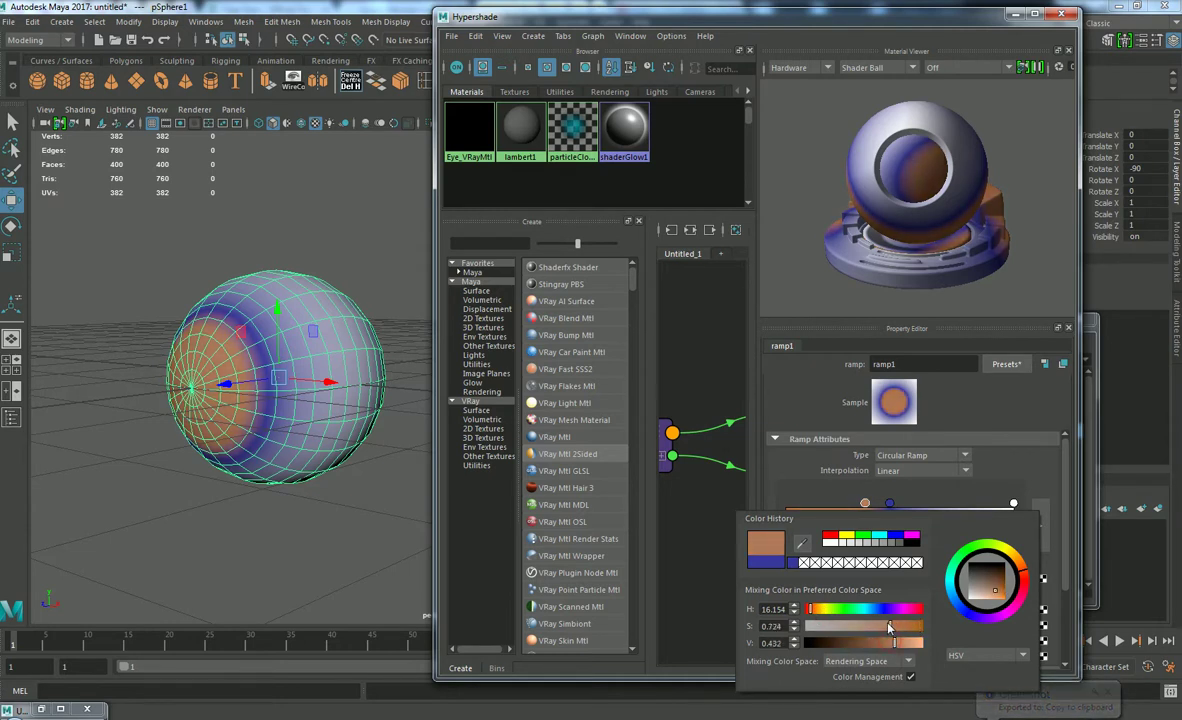
pyautogui.moveTo(893, 643); pyautogui.dragTo(864, 645)
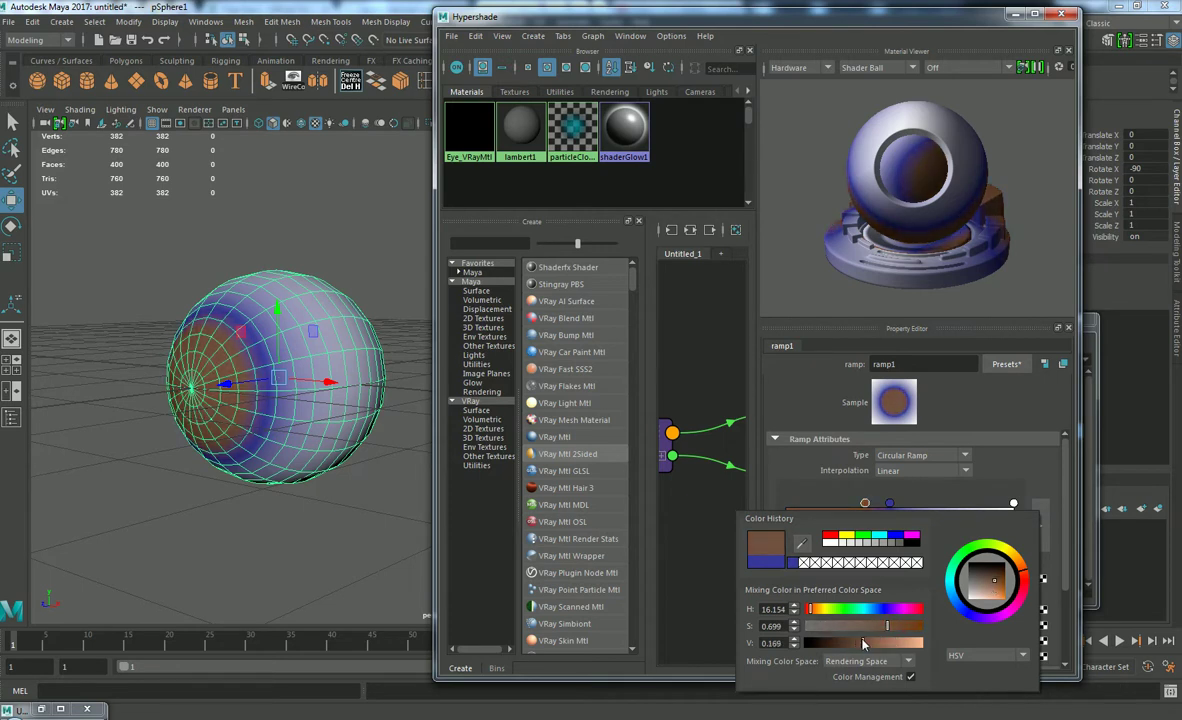
pyautogui.press('Print')
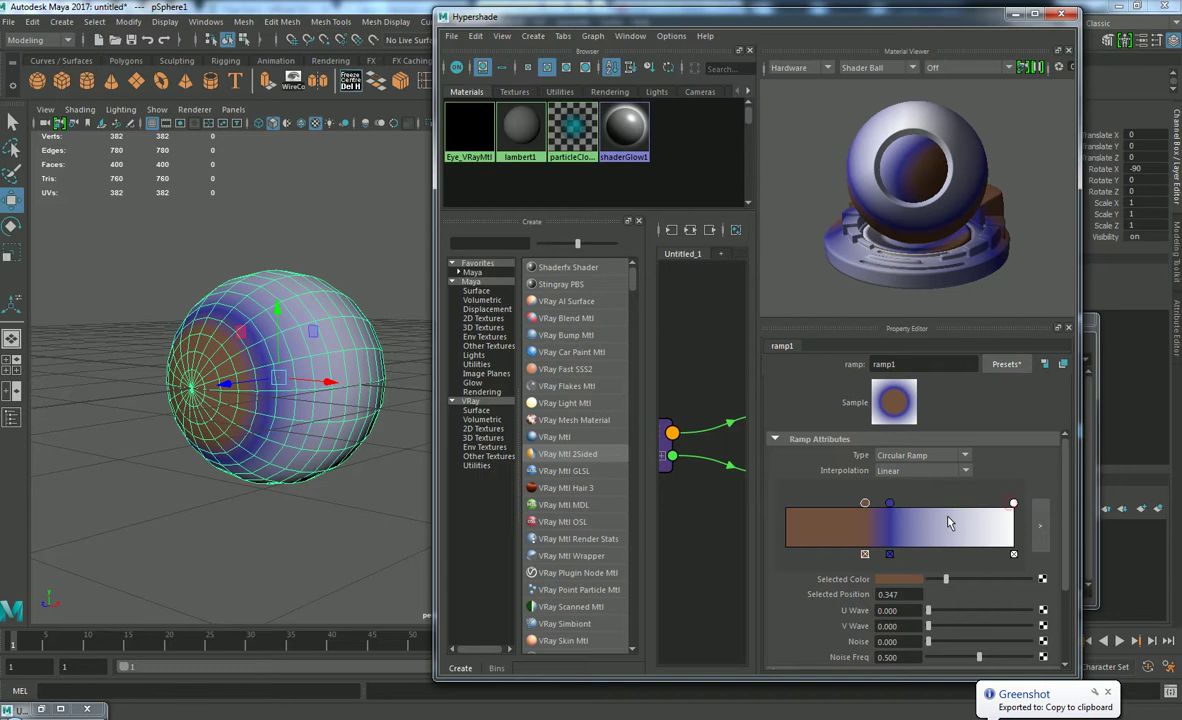
# - Move the ramp's white marker to about position 0.684 and view the sphere from another angle
pyautogui.moveTo(1013, 503); pyautogui.dragTo(941, 507)
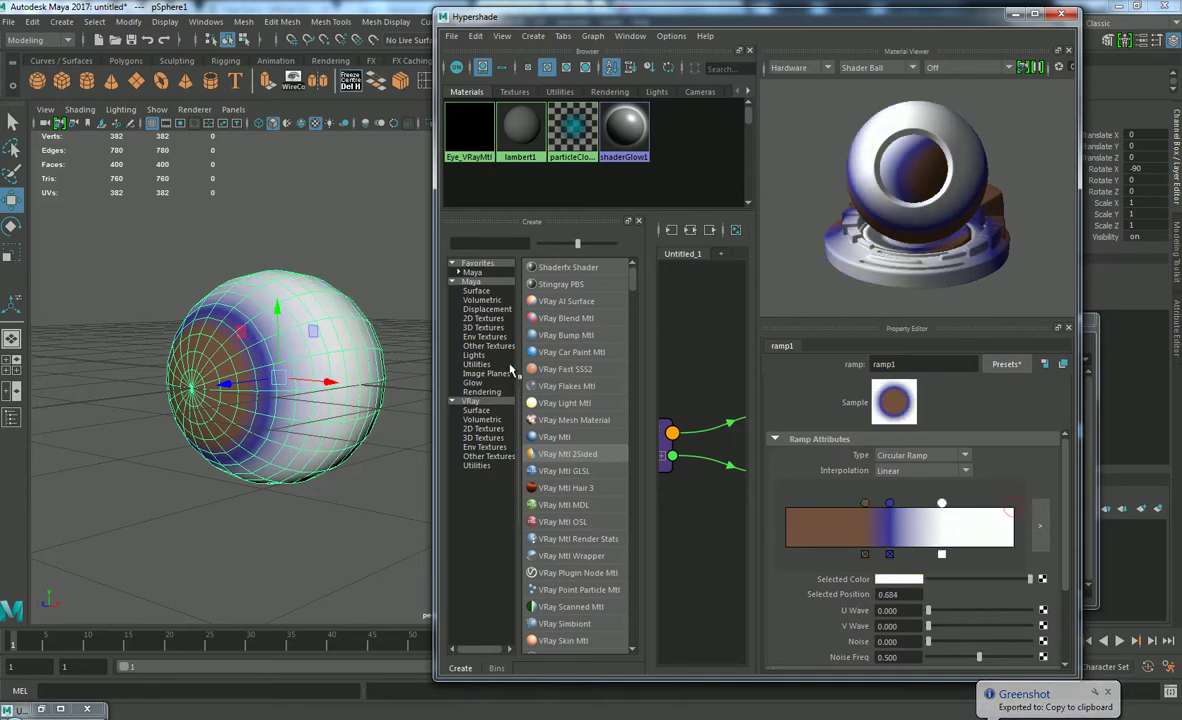
pyautogui.click(337, 262)
pyautogui.keyDown('alt'); pyautogui.moveTo(337, 262); pyautogui.dragTo(238, 370); pyautogui.keyUp('alt')
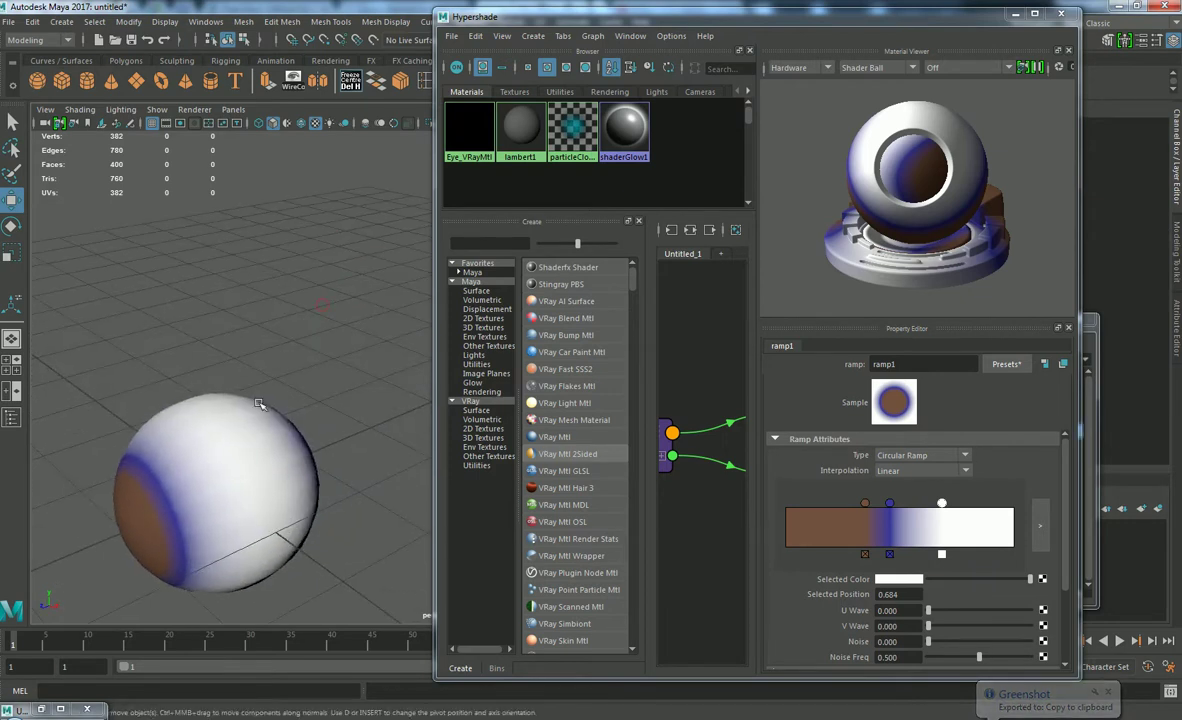
# - Add another ramp marker at about position 0.988 and color it light red
pyautogui.click(259, 410)
pyautogui.click(1050, 416)
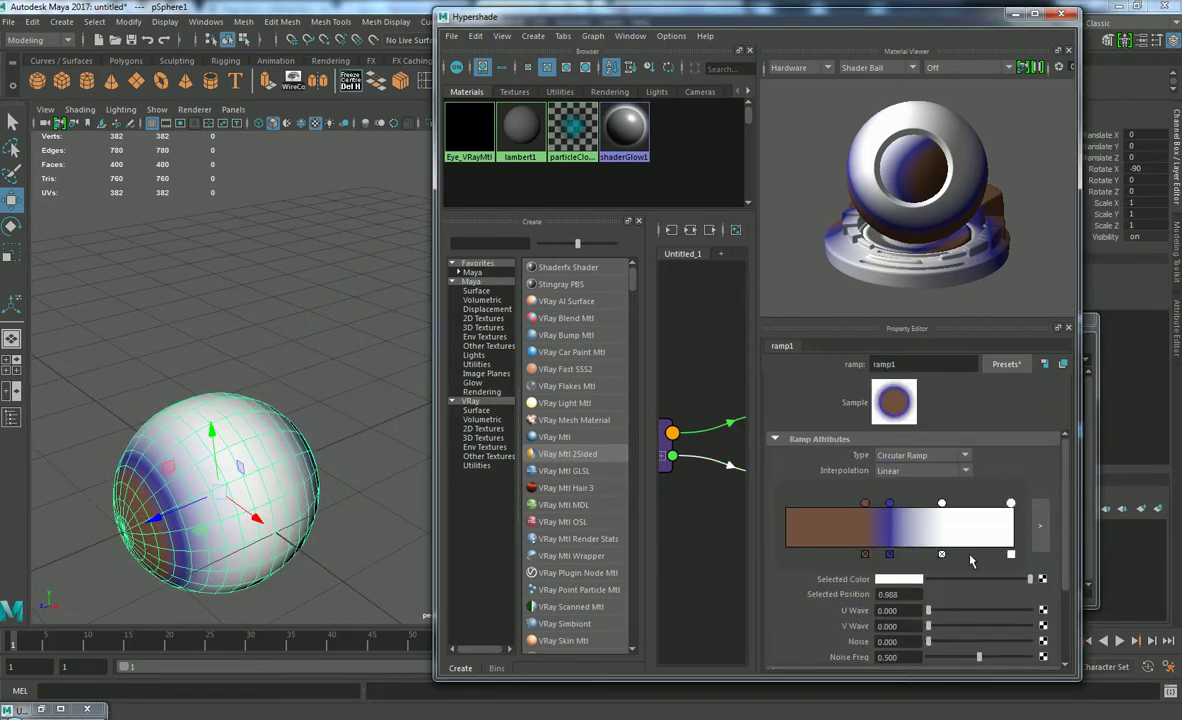
pyautogui.click(899, 580)
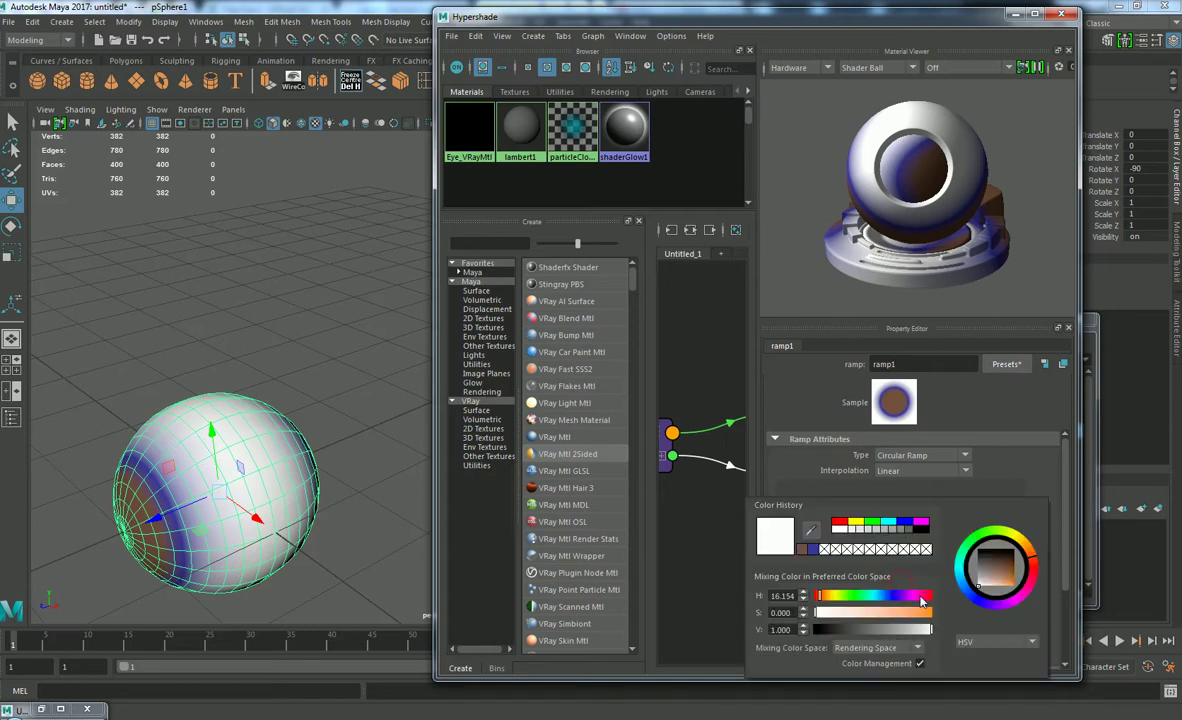
pyautogui.moveTo(922, 615); pyautogui.dragTo(910, 620)
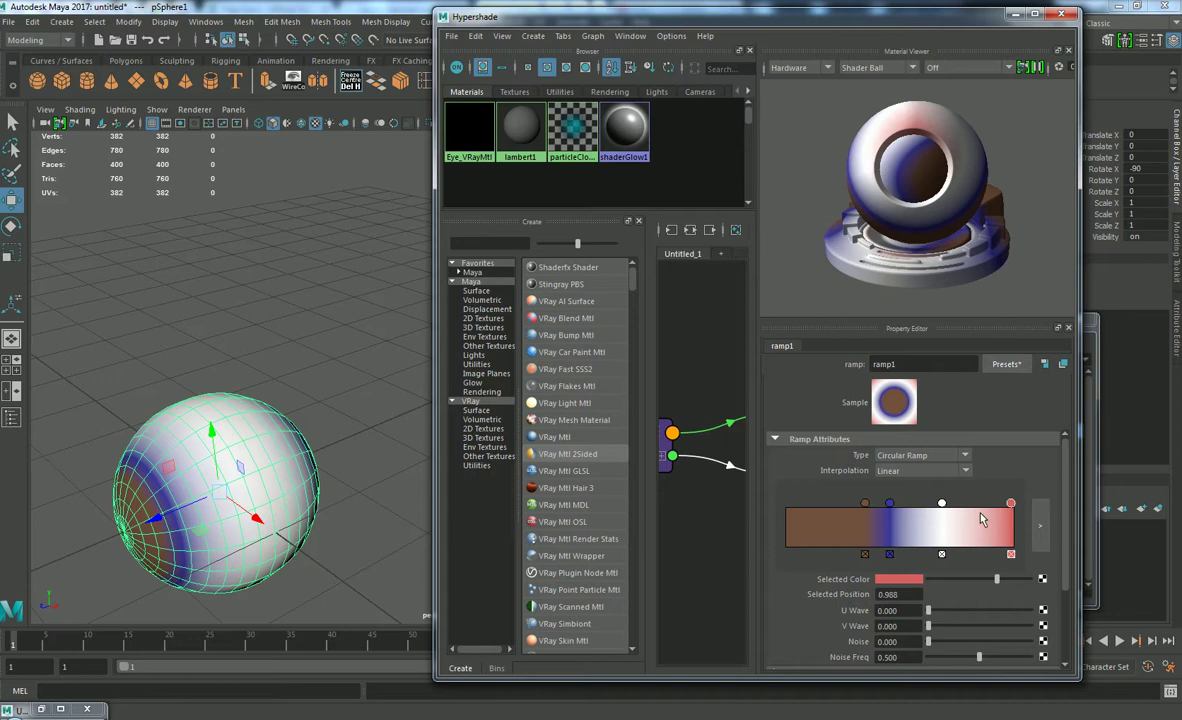
# - Move the white marker closer to the blue one and the red marker to about position 0.669, checking the bands on the sphere
pyautogui.moveTo(936, 510); pyautogui.dragTo(922, 510)
pyautogui.moveTo(1012, 506); pyautogui.dragTo(941, 507)
pyautogui.keyDown('alt'); pyautogui.moveTo(289, 405); pyautogui.dragTo(305, 330); pyautogui.keyUp('alt')
pyautogui.keyDown('alt'); pyautogui.moveTo(305, 330); pyautogui.dragTo(260, 328, button='middle'); pyautogui.keyUp('alt')
pyautogui.keyDown('alt'); pyautogui.moveTo(259, 328); pyautogui.dragTo(352, 350); pyautogui.keyUp('alt')
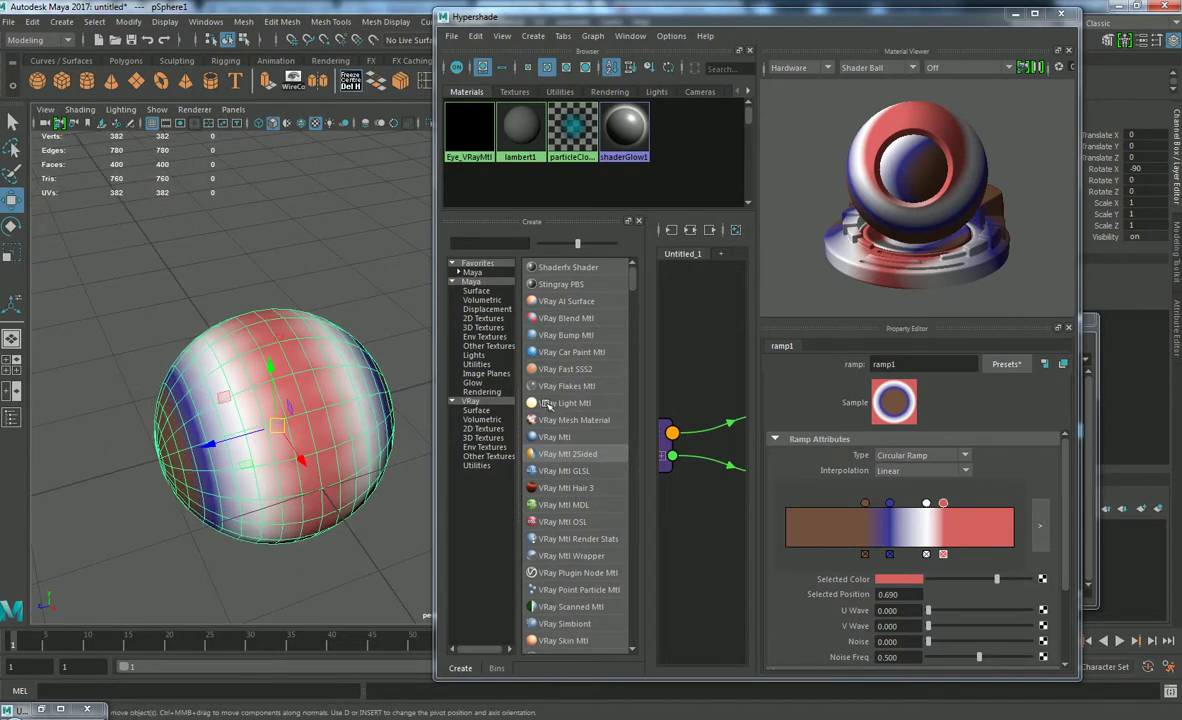
pyautogui.moveTo(928, 504); pyautogui.dragTo(938, 505)
pyautogui.keyDown('alt'); pyautogui.moveTo(325, 375); pyautogui.dragTo(372, 386); pyautogui.keyUp('alt')
pyautogui.click(360, 292)
pyautogui.keyDown('alt'); pyautogui.moveTo(360, 292); pyautogui.dragTo(319, 325, button='right'); pyautogui.keyUp('alt')
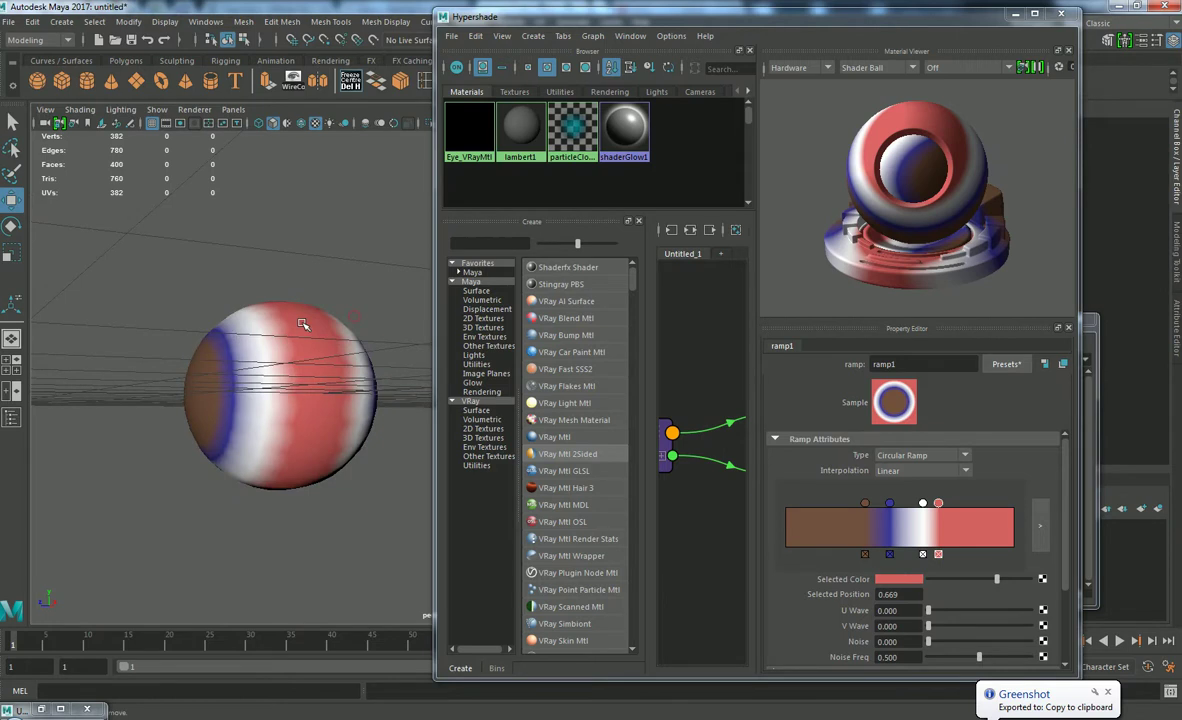
# - Close the Hypershade and bring the whole banded sphere into view in the perspective viewport
pyautogui.keyDown('alt'); pyautogui.moveTo(308, 333); pyautogui.dragTo(284, 372, button='middle'); pyautogui.keyUp('alt')
pyautogui.moveTo(284, 372)
pyautogui.keyDown('alt'); pyautogui.mouseDown()
pyautogui.moveTo(286, 385)
pyautogui.moveTo(297, 374)
pyautogui.mouseUp(); pyautogui.keyUp('alt')
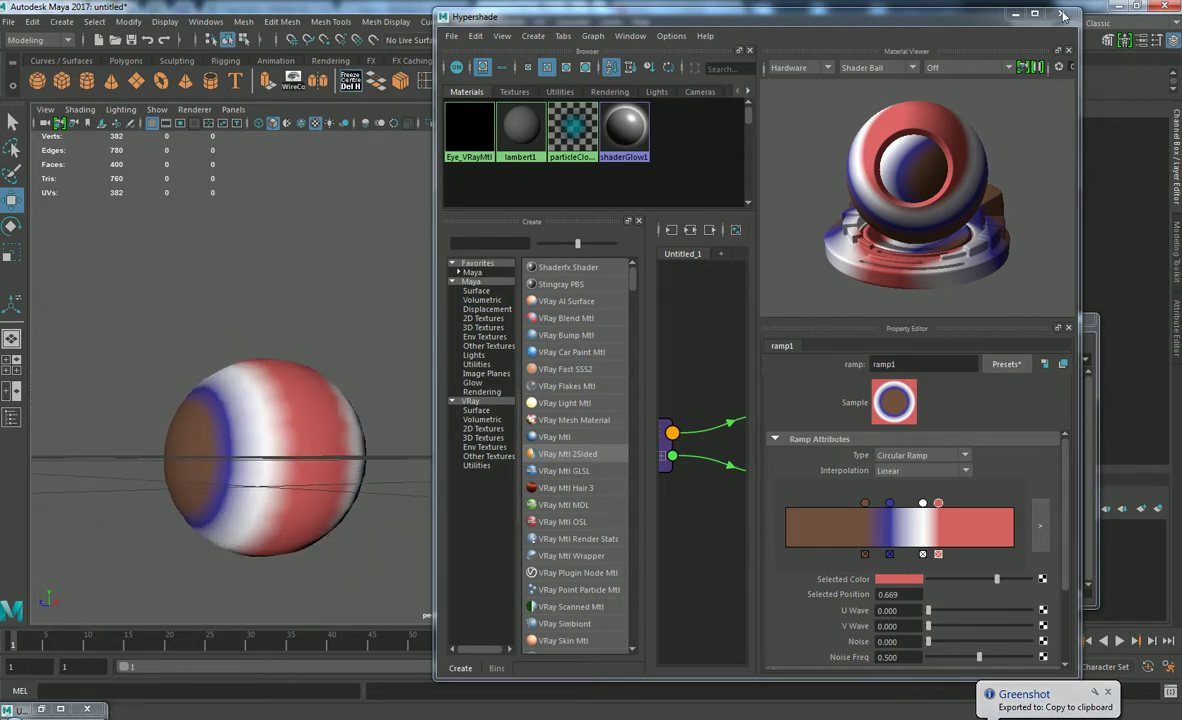
pyautogui.doubleClick(974, 14)
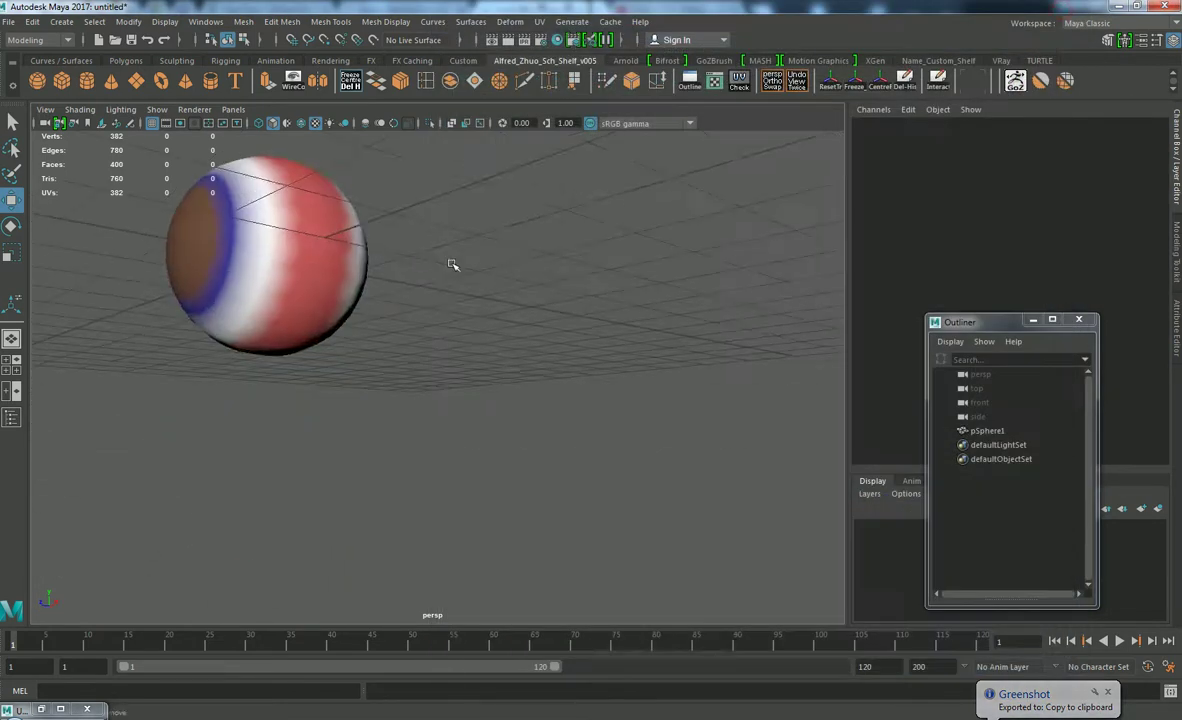
pyautogui.keyDown('alt'); pyautogui.moveTo(454, 261); pyautogui.dragTo(548, 357); pyautogui.keyUp('alt')
# - Examine the ramp's color bands on the front and back halves of the sphere in the perspective view
pyautogui.click(520, 309)
pyautogui.press('space')
pyautogui.keyDown('alt'); pyautogui.moveTo(704, 519); pyautogui.dragTo(663, 640, button='right'); pyautogui.keyUp('alt')
pyautogui.press('space')
pyautogui.scroll(-3, 590, 490)
pyautogui.press('space')
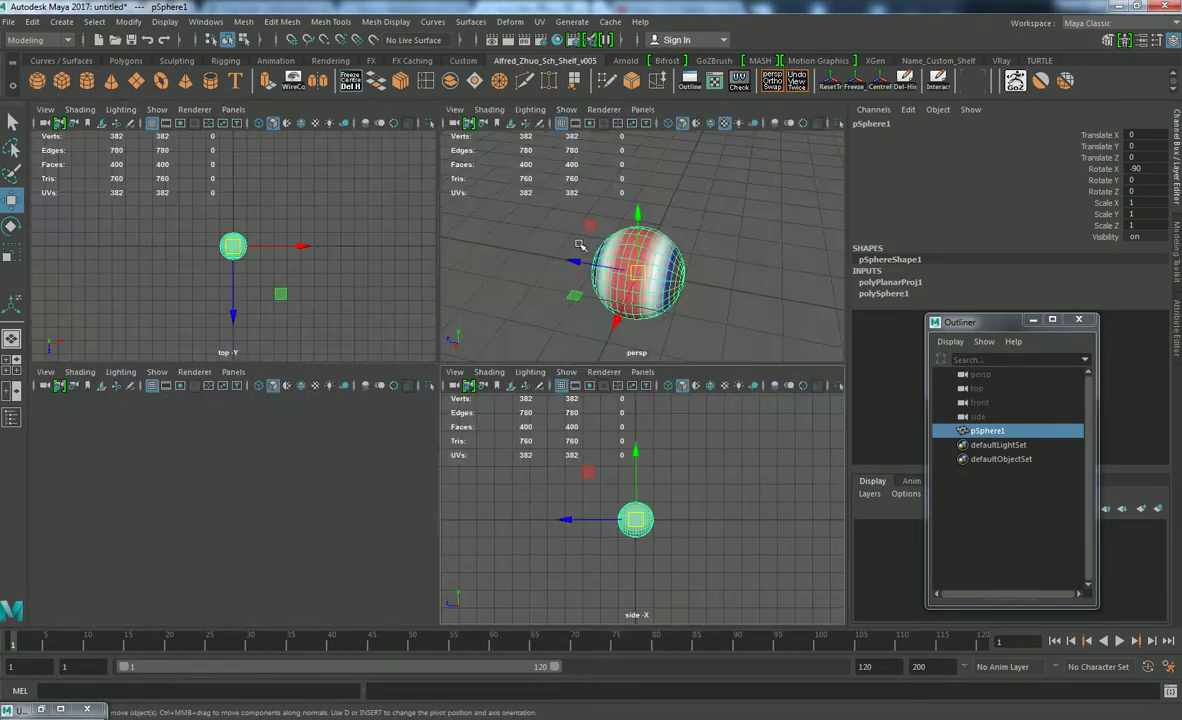
pyautogui.keyDown('alt'); pyautogui.moveTo(622, 237); pyautogui.dragTo(612, 262); pyautogui.keyUp('alt')
pyautogui.press('space')
pyautogui.keyDown('alt'); pyautogui.moveTo(523, 400); pyautogui.dragTo(457, 518, button='right'); pyautogui.keyUp('alt')
pyautogui.keyDown('alt'); pyautogui.moveTo(457, 518); pyautogui.dragTo(500, 212, button='middle'); pyautogui.keyUp('alt')
pyautogui.keyDown('alt'); pyautogui.moveTo(500, 212); pyautogui.dragTo(580, 377); pyautogui.keyUp('alt')
pyautogui.click(697, 305)
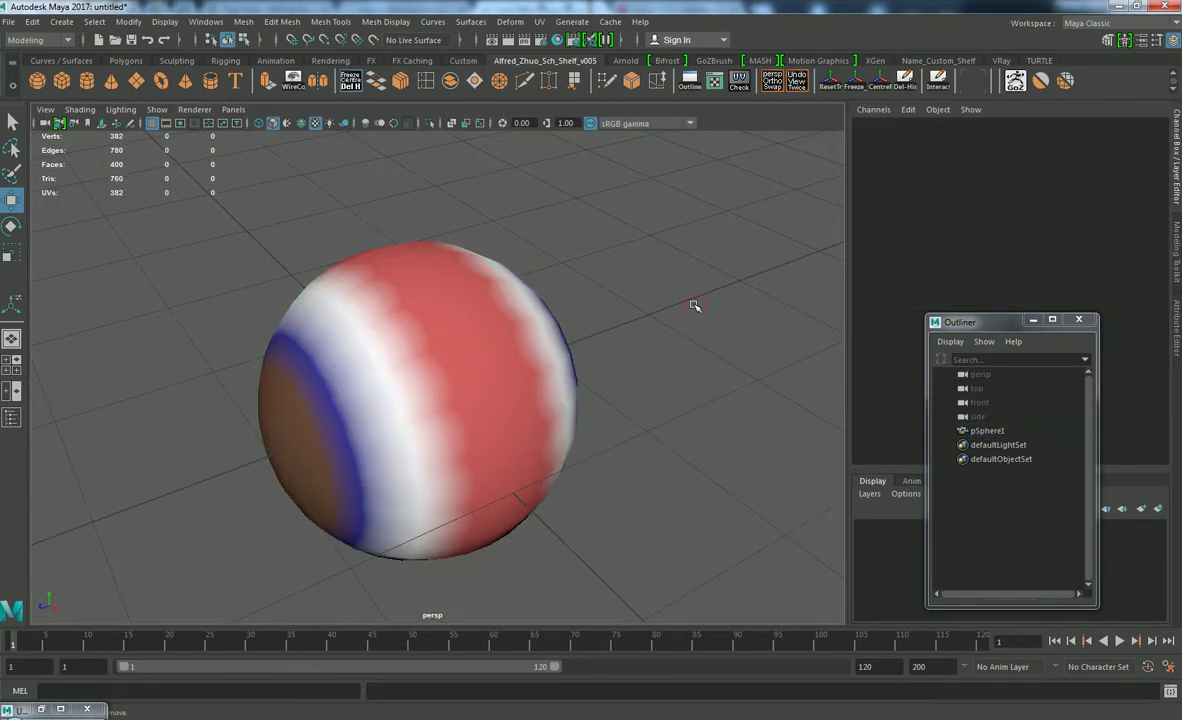
pyautogui.press('Print')
pyautogui.moveTo(678, 319)
pyautogui.keyDown('alt'); pyautogui.mouseDown()
pyautogui.moveTo(541, 327)
pyautogui.moveTo(667, 337)
pyautogui.mouseUp(); pyautogui.keyUp('alt')
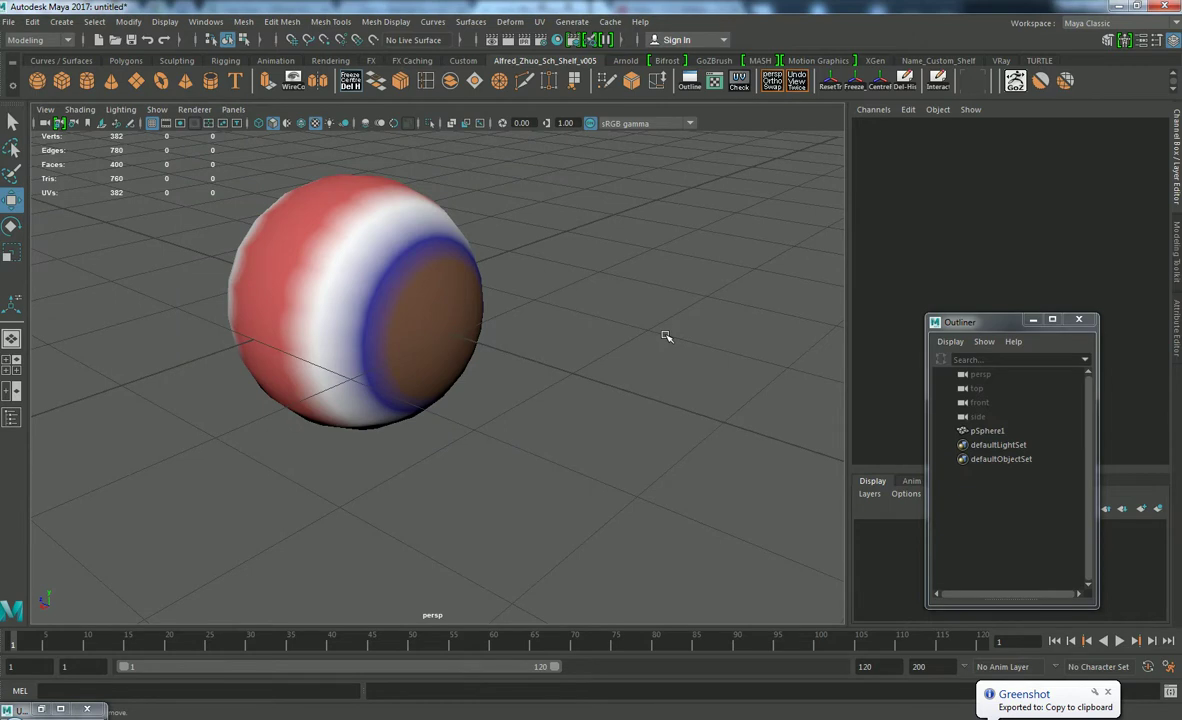
# - In an enlarged side view, switch the sphere to face selection and select all faces of its back half, on the negative Z side
pyautogui.press('space')
pyautogui.press('space')
pyautogui.keyDown('alt'); pyautogui.moveTo(635, 437); pyautogui.dragTo(633, 408, button='middle'); pyautogui.keyUp('alt')
pyautogui.keyDown('alt'); pyautogui.moveTo(408, 292); pyautogui.dragTo(446, 295, button='right'); pyautogui.keyUp('alt')
pyautogui.keyDown('alt'); pyautogui.moveTo(446, 295); pyautogui.dragTo(525, 355, button='middle'); pyautogui.keyUp('alt')
pyautogui.keyDown('alt'); pyautogui.moveTo(478, 342); pyautogui.dragTo(604, 369, button='right'); pyautogui.keyUp('alt')
pyautogui.click(630, 368)
pyautogui.keyDown('alt'); pyautogui.moveTo(632, 367); pyautogui.dragTo(593, 371, button='middle'); pyautogui.keyUp('alt')
pyautogui.scroll(2, 593, 372)
pyautogui.scroll(1, 557, 346)
pyautogui.moveTo(550, 320); pyautogui.dragTo(559, 361, button='right')
pyautogui.click(682, 126)
pyautogui.click(633, 455)
pyautogui.moveTo(522, 315); pyautogui.dragTo(533, 345, button='right')
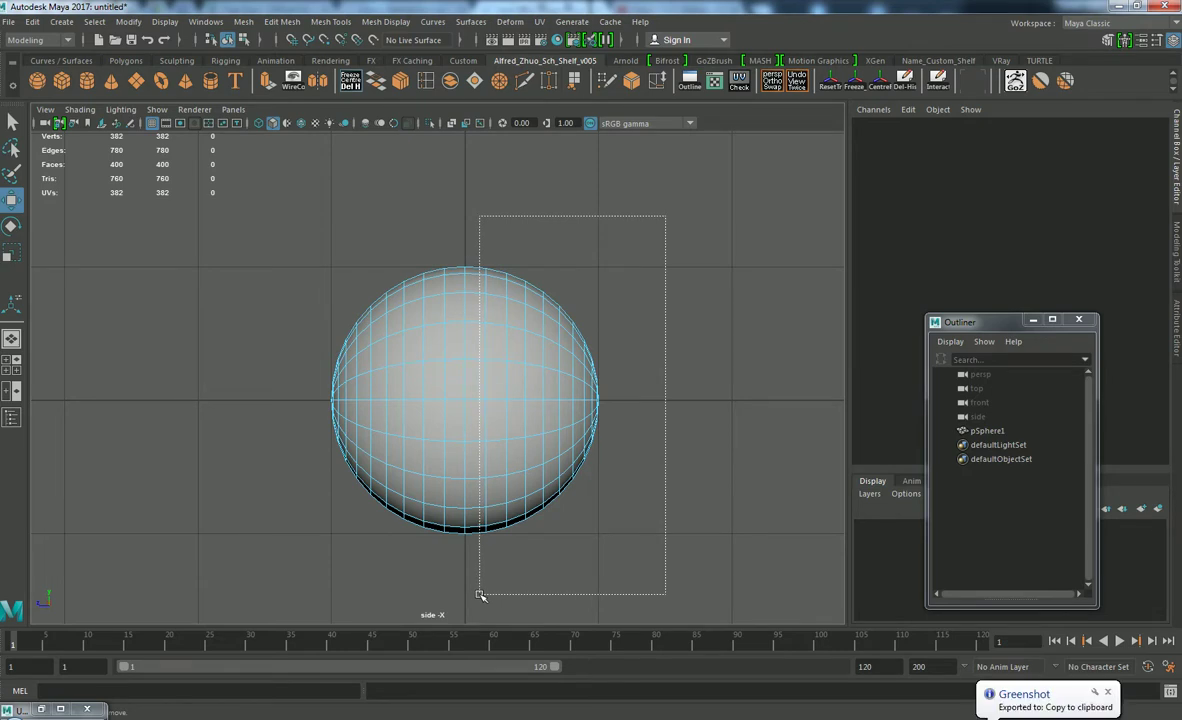
pyautogui.moveTo(475, 596); pyautogui.dragTo(475, 596)
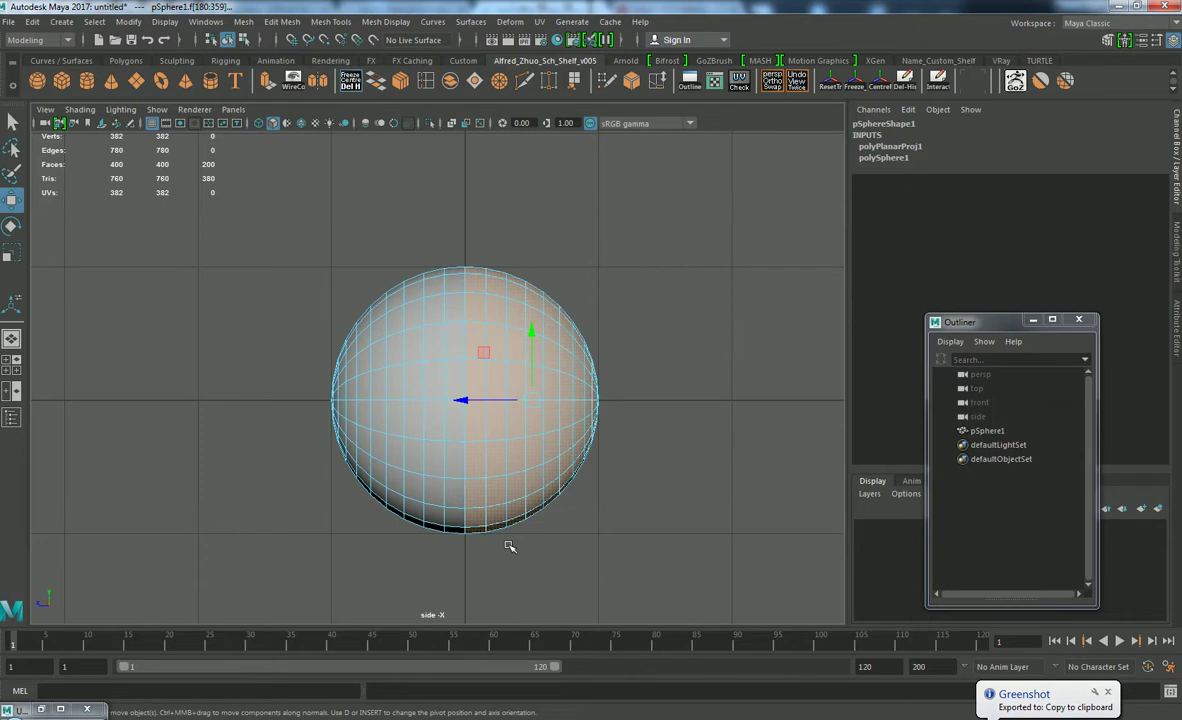
pyautogui.scroll(3, 605, 425)
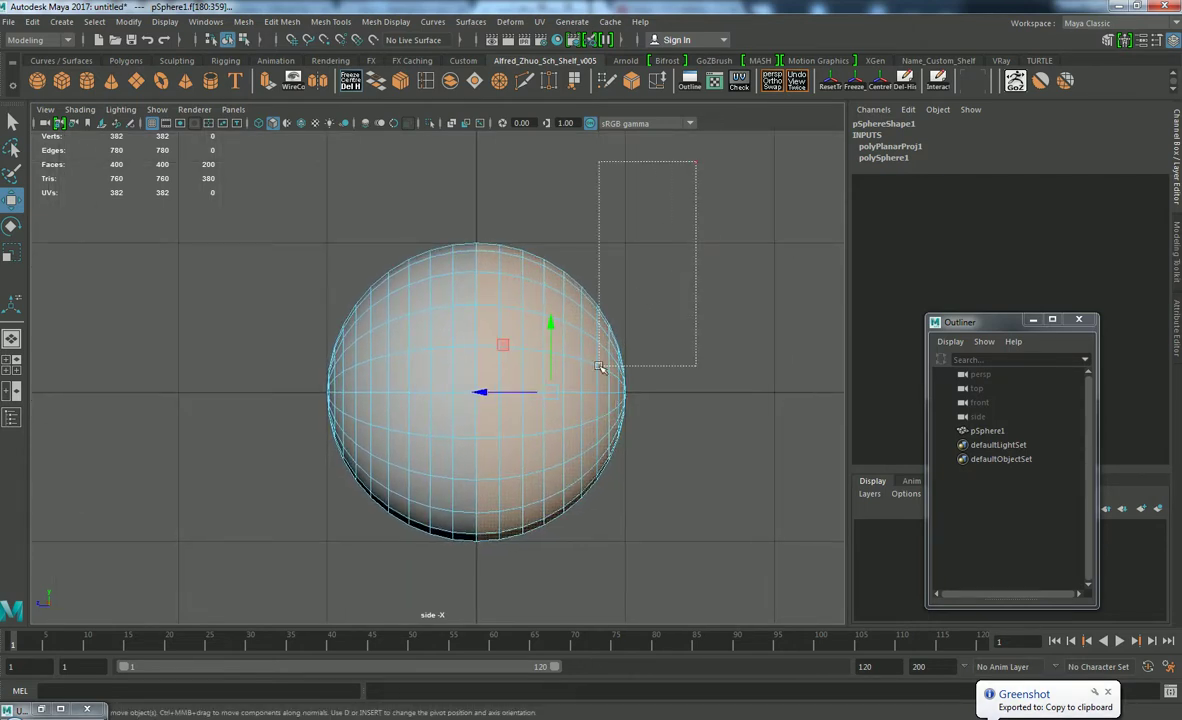
pyautogui.moveTo(600, 367); pyautogui.dragTo(476, 582)
# - Open the UV Editor and create a separate UV shell from the selected back-half faces
pyautogui.click(543, 22)
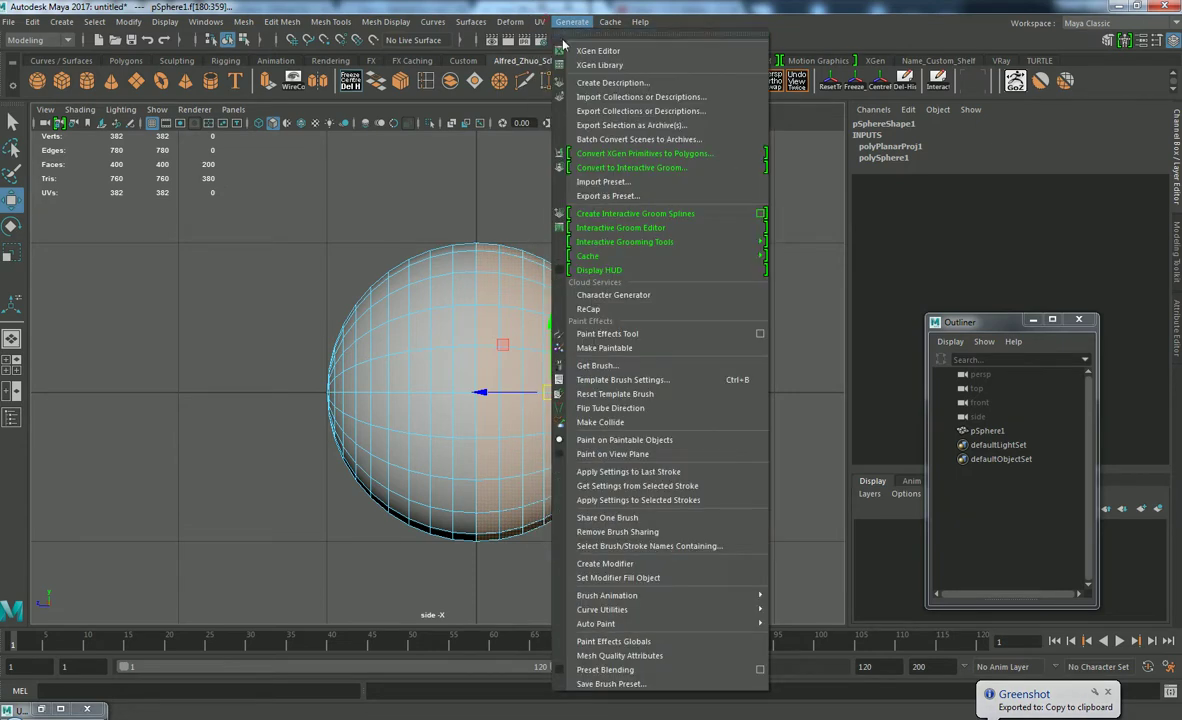
pyautogui.click(574, 55)
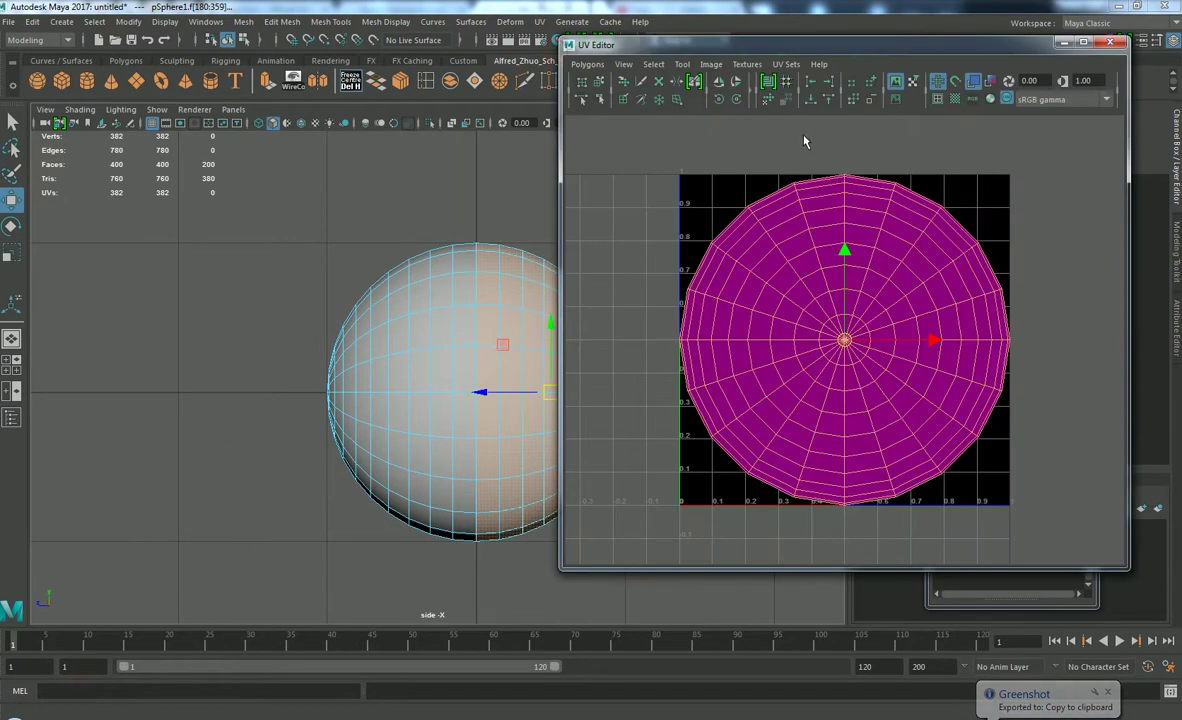
pyautogui.click(587, 64)
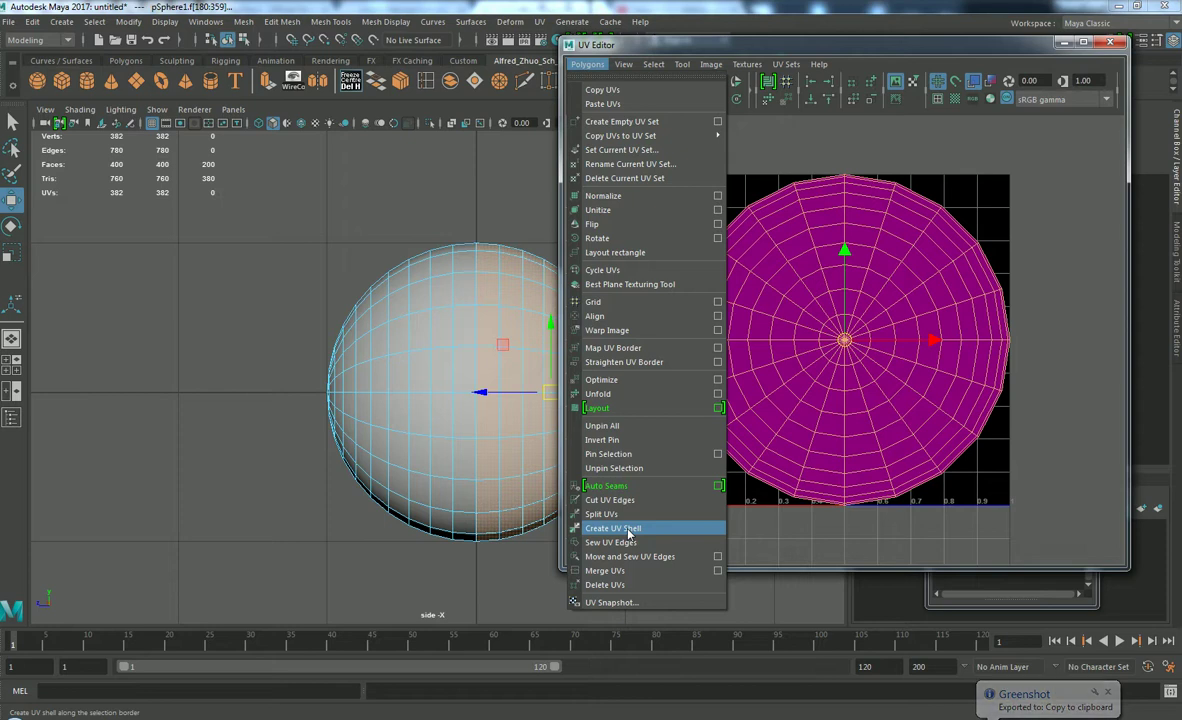
pyautogui.click(628, 530)
# - Move the new UV shell horizontally out of the 0 to 1 tile so it sits beside the front-half shell
pyautogui.keyDown('alt'); pyautogui.moveTo(942, 295); pyautogui.dragTo(830, 371, button='middle'); pyautogui.keyUp('alt')
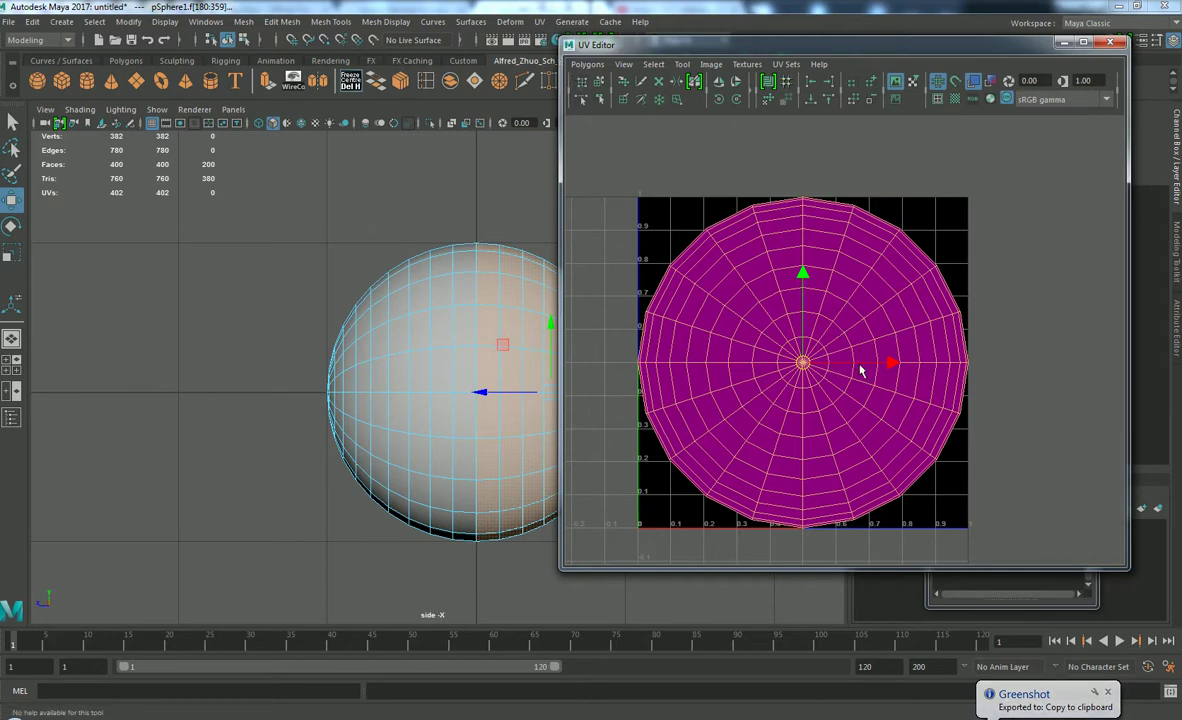
pyautogui.moveTo(890, 362); pyautogui.dragTo(1120, 388)
pyautogui.keyDown('alt'); pyautogui.moveTo(1062, 360); pyautogui.dragTo(902, 374, button='middle'); pyautogui.keyUp('alt')
pyautogui.moveTo(940, 378); pyautogui.dragTo(1068, 390)
pyautogui.scroll(-3, 873, 325)
pyautogui.keyDown('alt'); pyautogui.moveTo(871, 323); pyautogui.dragTo(887, 331, button='middle'); pyautogui.keyUp('alt')
pyautogui.scroll(2, 930, 325)
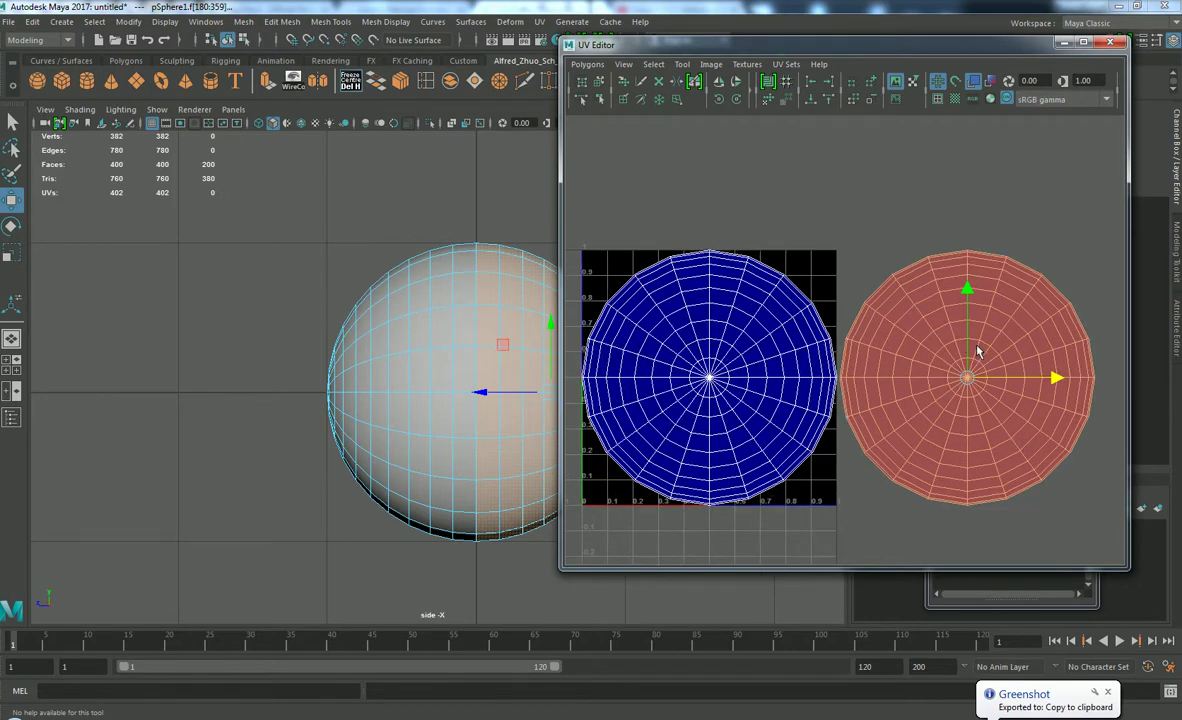
# - Scale the back-half shell down to a small circle and place it in the upper-right corner of the 0 to 1 tile
pyautogui.press('r')
pyautogui.moveTo(970, 380); pyautogui.dragTo(822, 280)
pyautogui.press('w')
pyautogui.scroll(2, 818, 278)
pyautogui.scroll(3, 818, 278)
pyautogui.press('r')
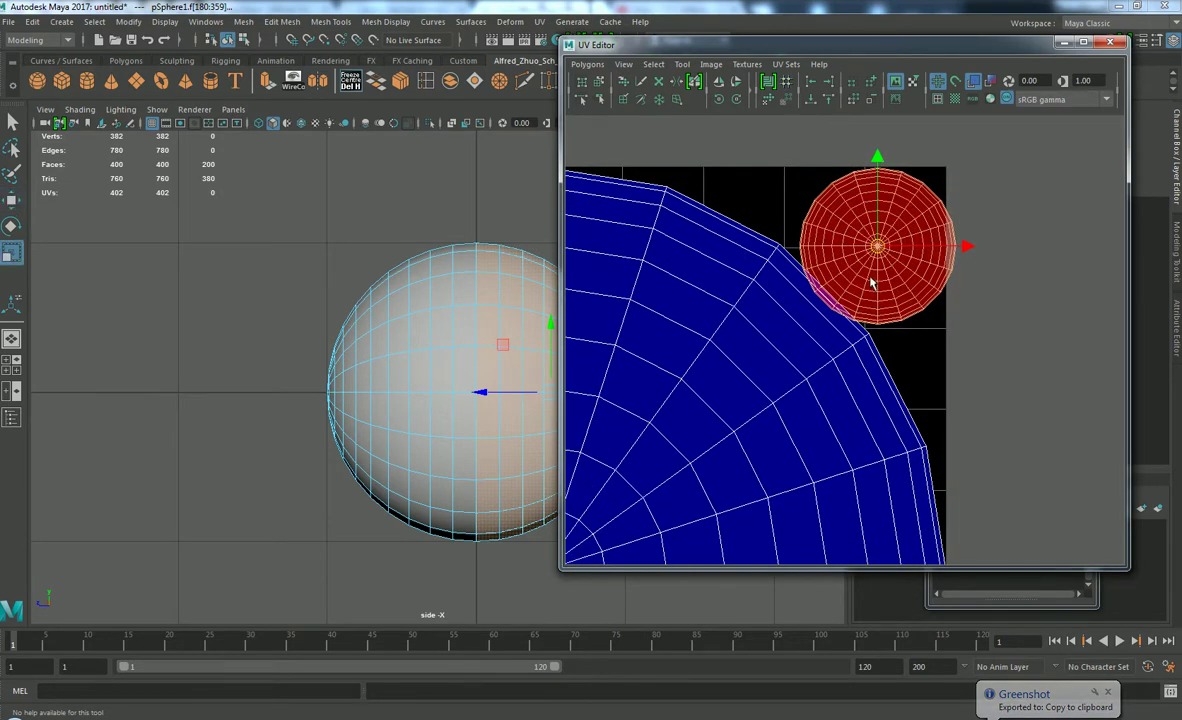
pyautogui.moveTo(876, 250); pyautogui.dragTo(867, 259)
pyautogui.press('w')
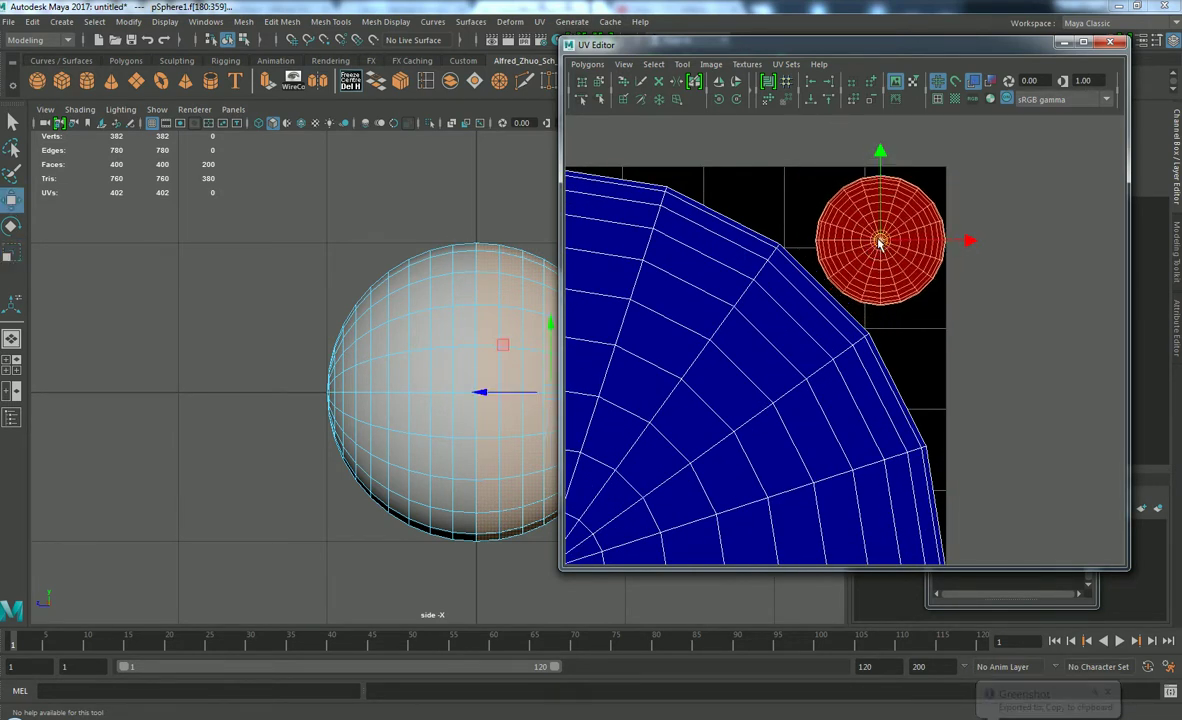
pyautogui.scroll(-2, 872, 258)
pyautogui.scroll(-3, 760, 338)
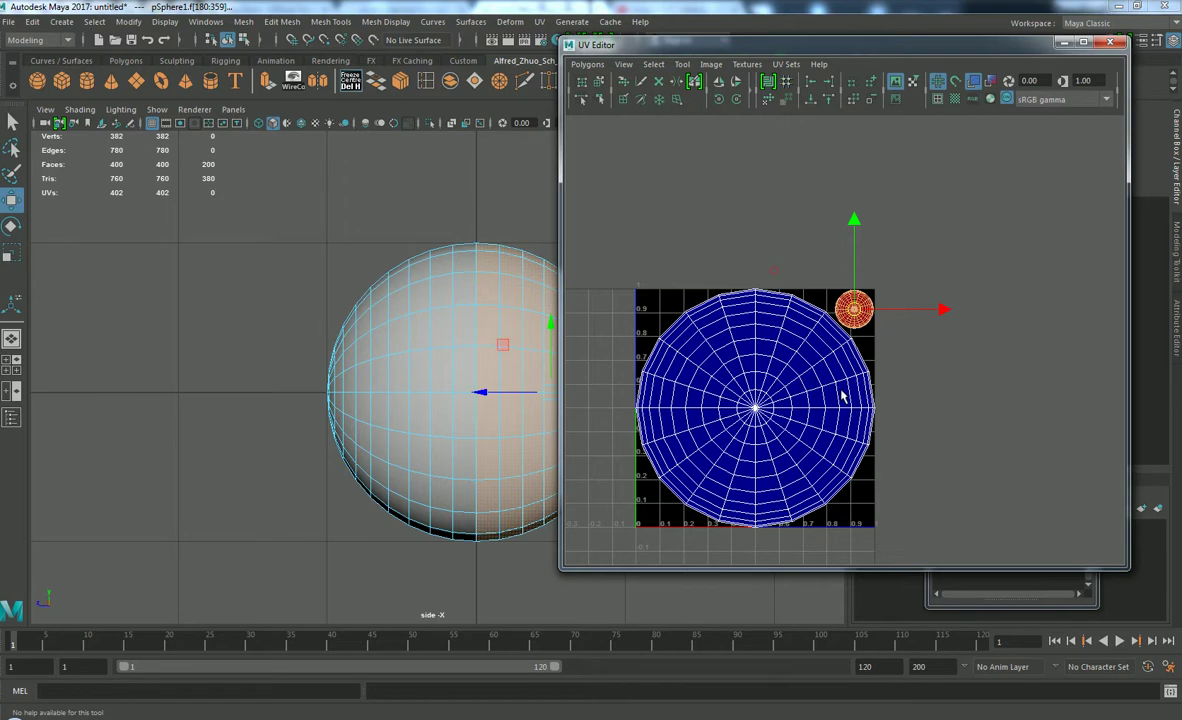
pyautogui.scroll(2, 835, 340)
pyautogui.scroll(1, 868, 285)
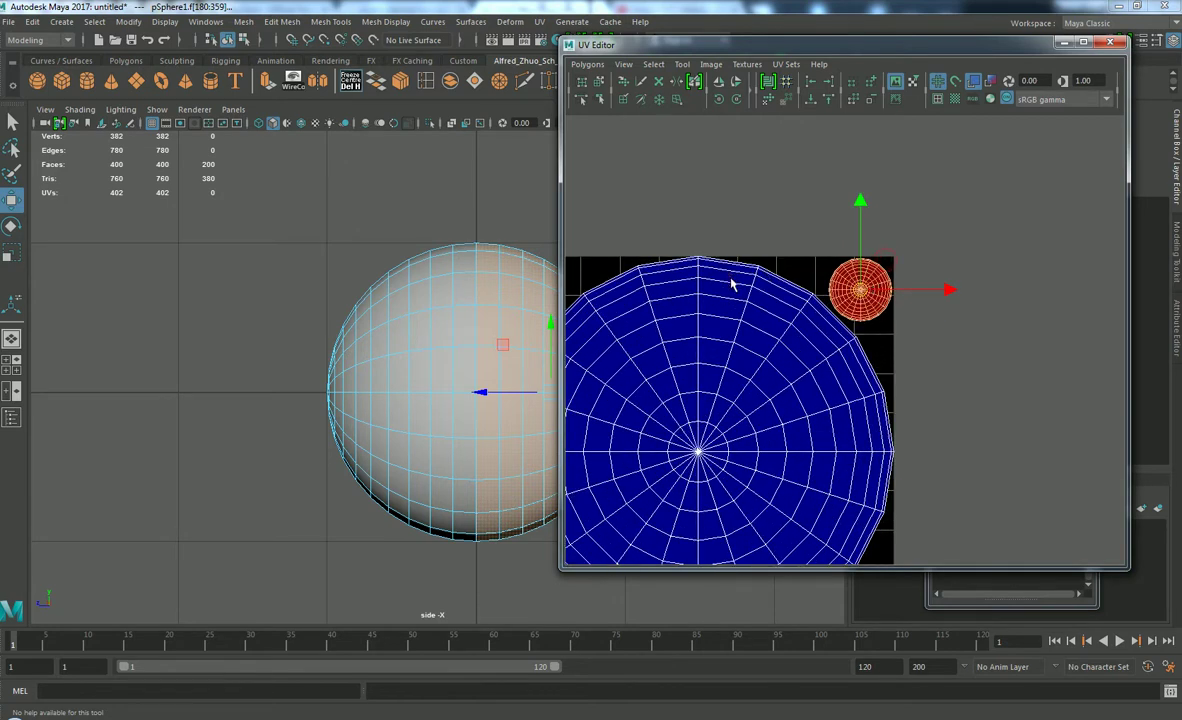
# - Switch the UV Editor to shell selection and select the large front-half shell
pyautogui.rightClick(748, 281)
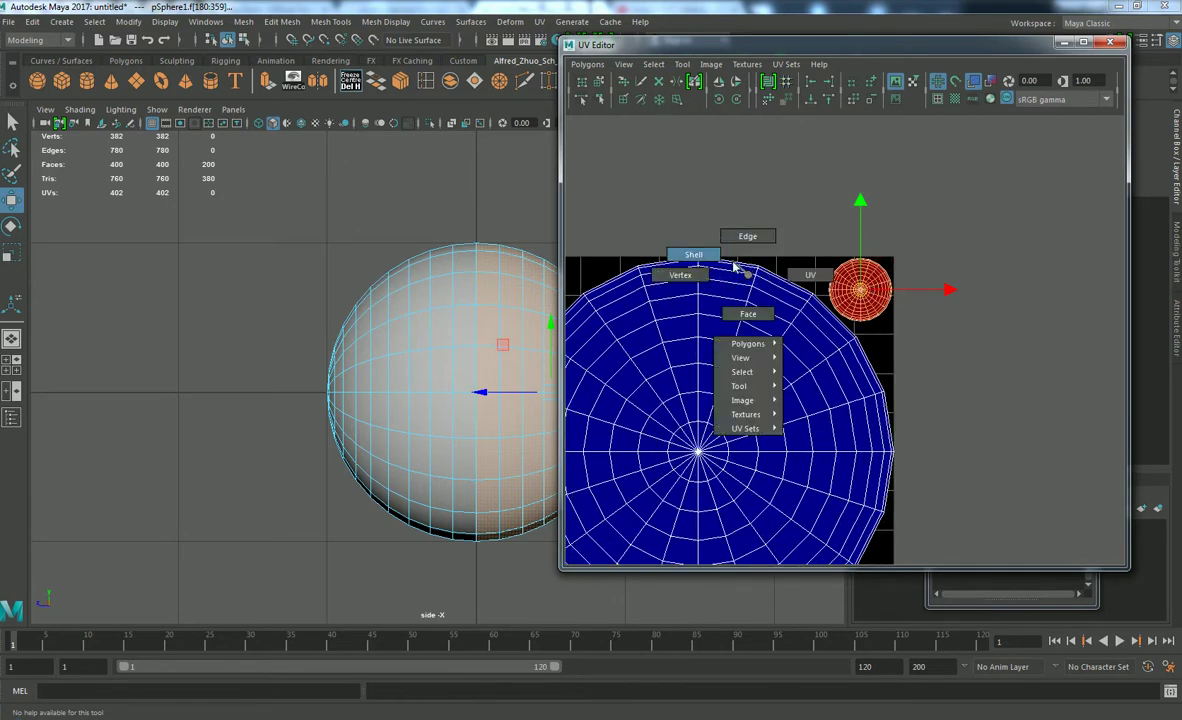
pyautogui.moveTo(712, 263); pyautogui.dragTo(714, 261, button='right')
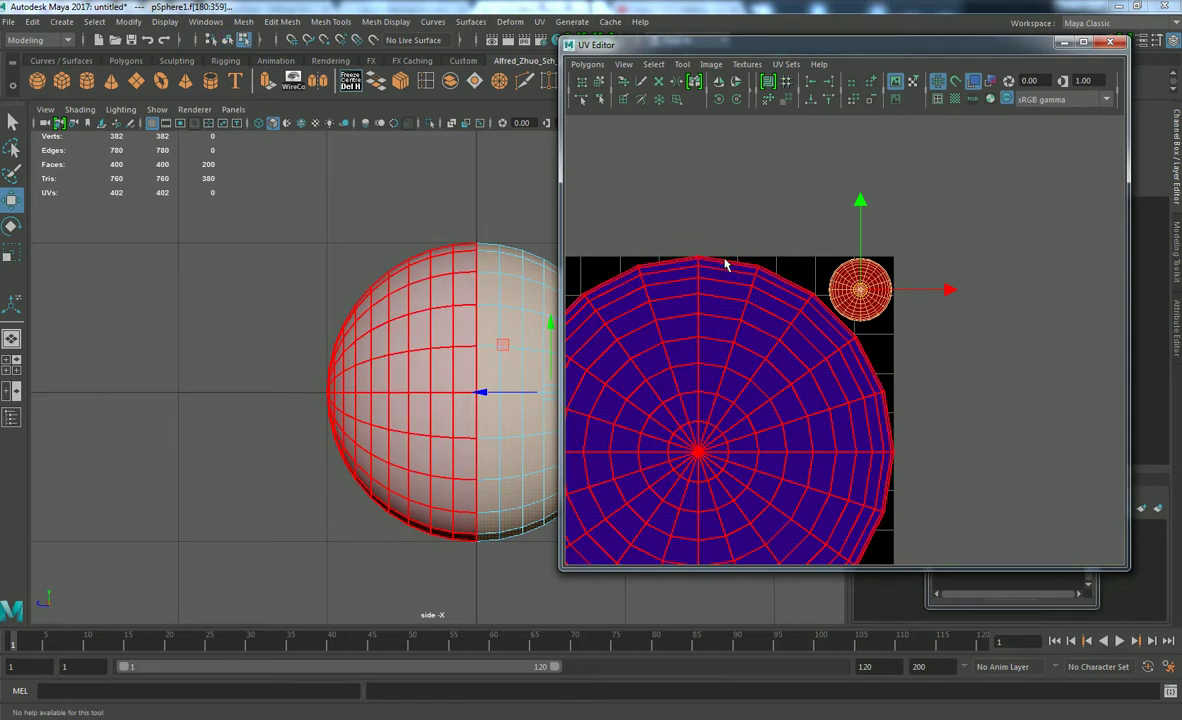
pyautogui.click(760, 243)
pyautogui.click(731, 292)
pyautogui.rightClick(730, 316)
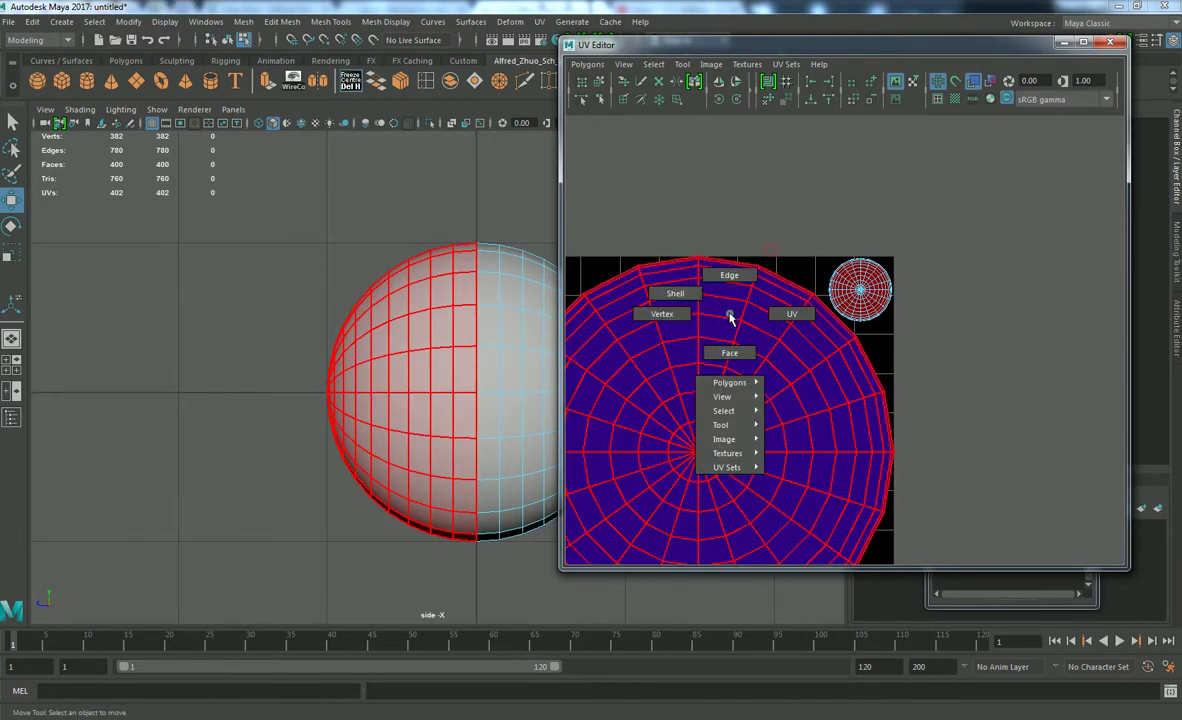
pyautogui.moveTo(701, 305); pyautogui.dragTo(700, 304, button='right')
pyautogui.click(770, 305)
pyautogui.scroll(-6, 412, 301)
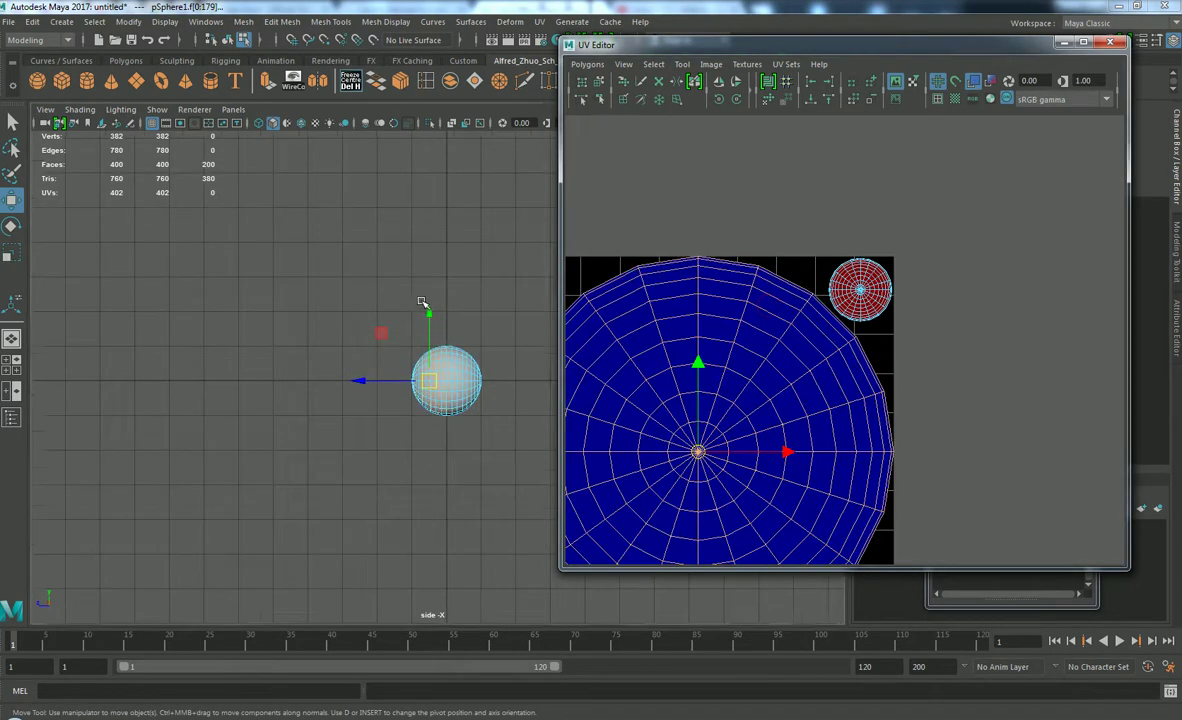
# - Select the small and large UV shells alternately to check which half of the sphere each one covers
pyautogui.keyDown('alt'); pyautogui.moveTo(456, 303); pyautogui.dragTo(425, 315, button='middle'); pyautogui.keyUp('alt')
pyautogui.click(862, 288)
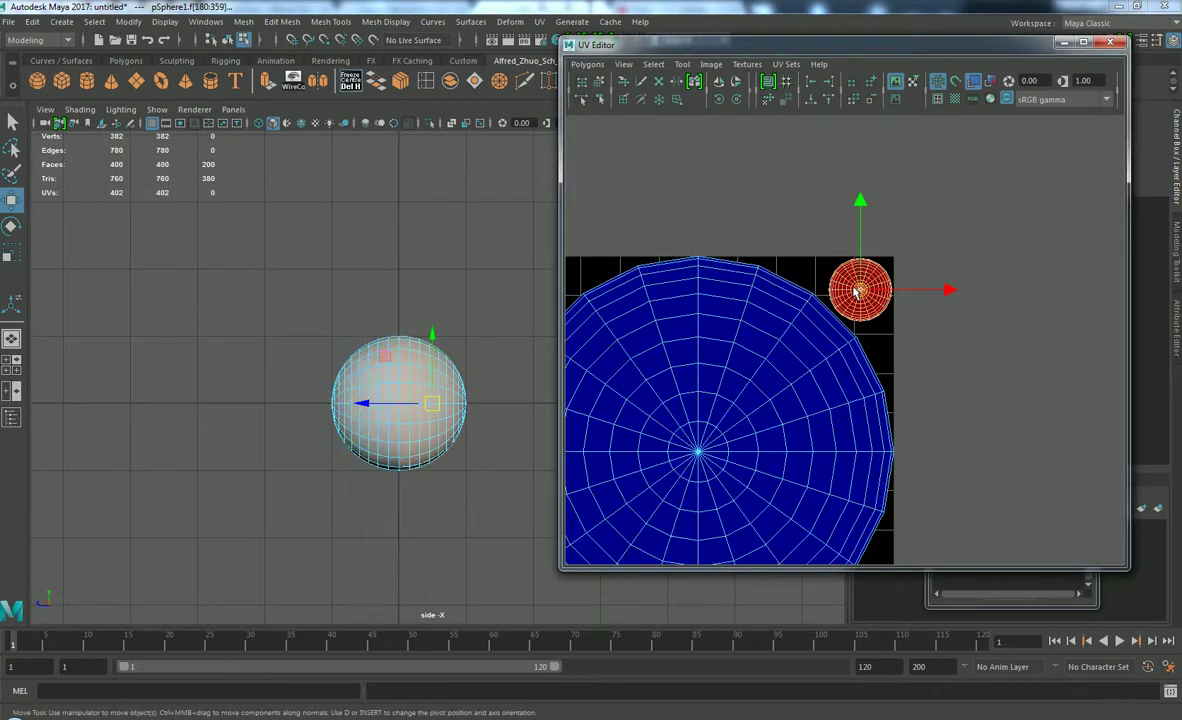
pyautogui.click(503, 346)
pyautogui.scroll(1, 500, 358)
pyautogui.click(862, 308)
pyautogui.click(885, 398)
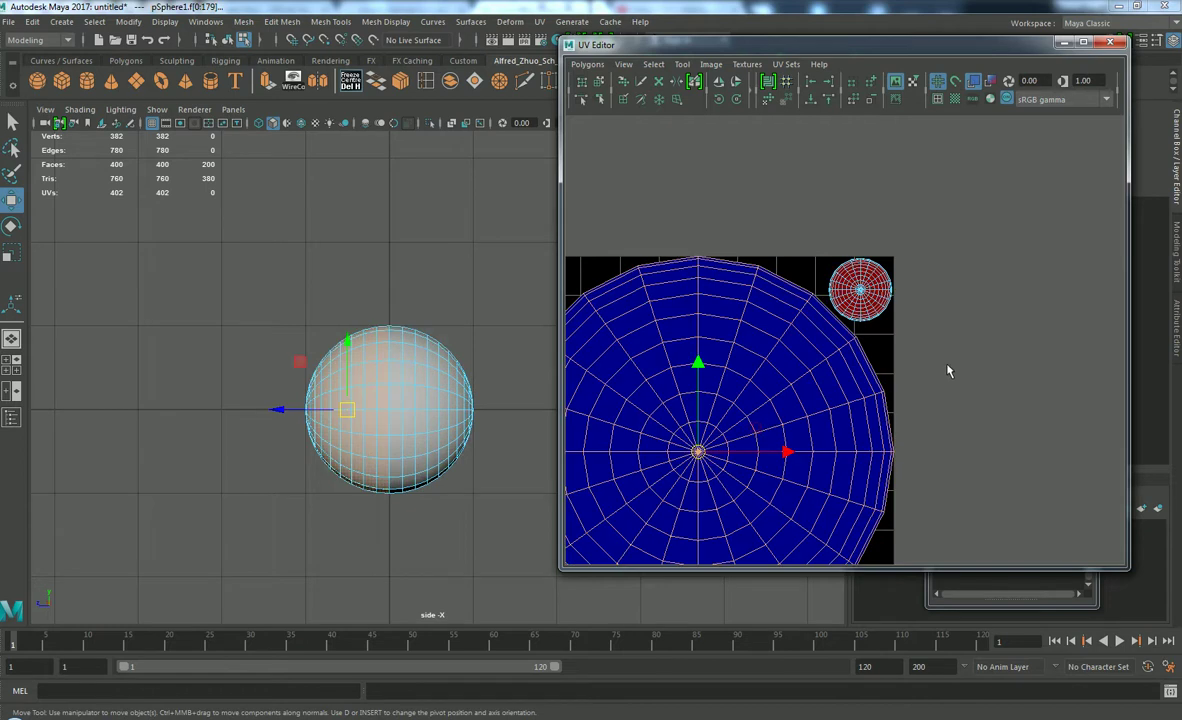
pyautogui.click(888, 296)
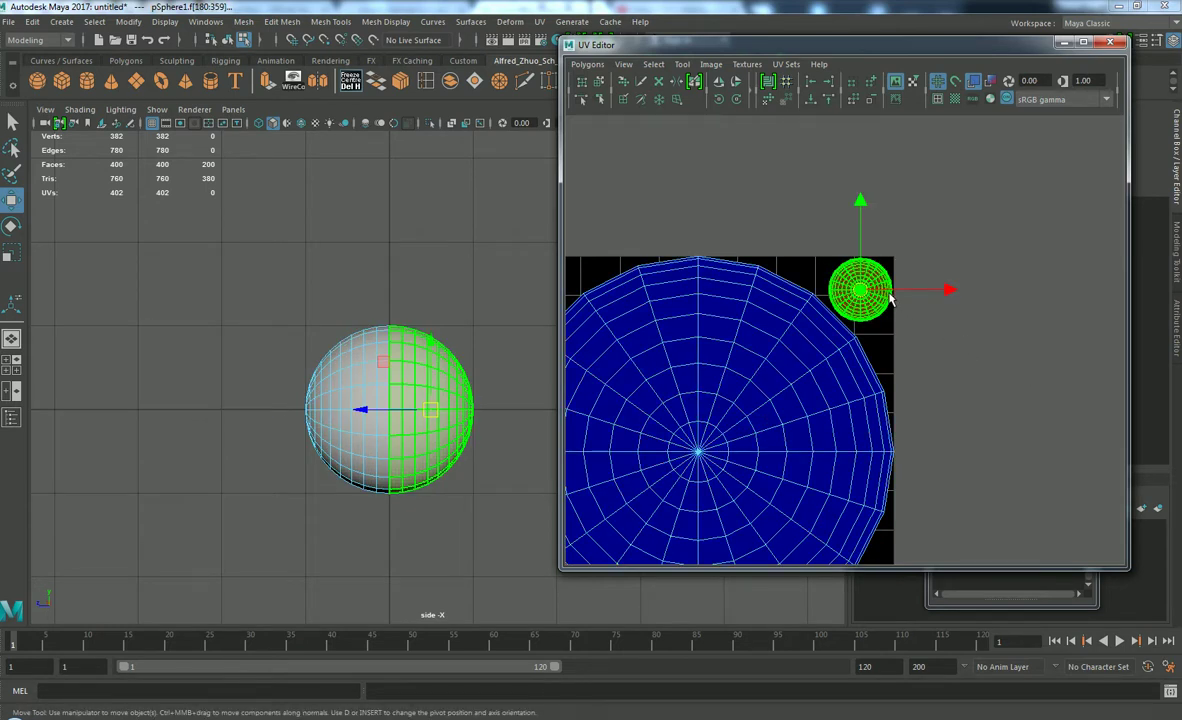
pyautogui.click(851, 386)
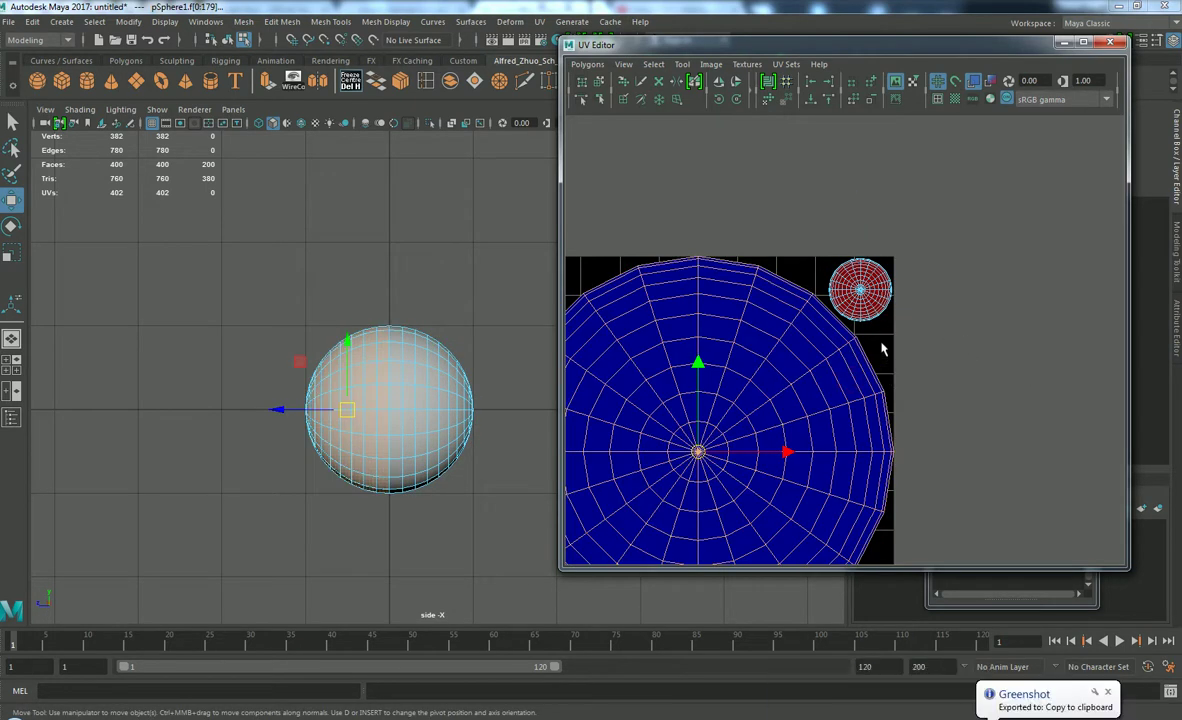
pyautogui.click(885, 306)
pyautogui.click(866, 432)
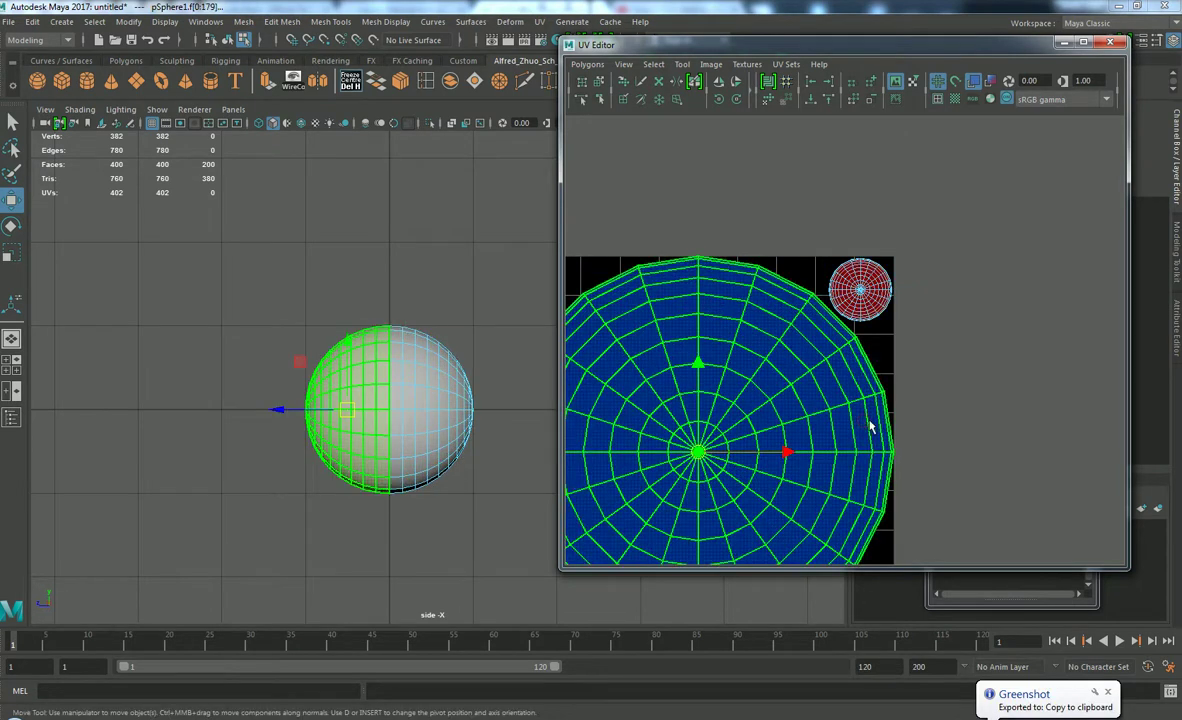
pyautogui.keyDown('alt'); pyautogui.moveTo(817, 338); pyautogui.dragTo(860, 301, button='middle'); pyautogui.keyUp('alt')
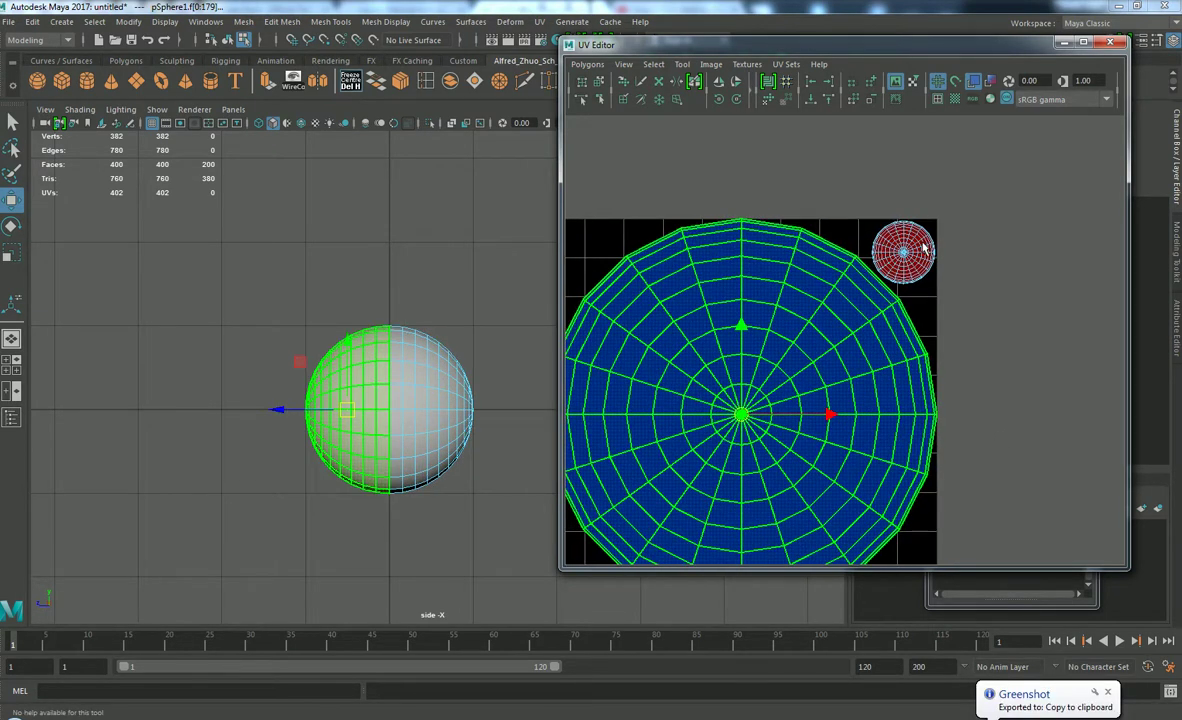
pyautogui.keyDown('alt'); pyautogui.moveTo(844, 248); pyautogui.dragTo(858, 216, button='right'); pyautogui.keyUp('alt')
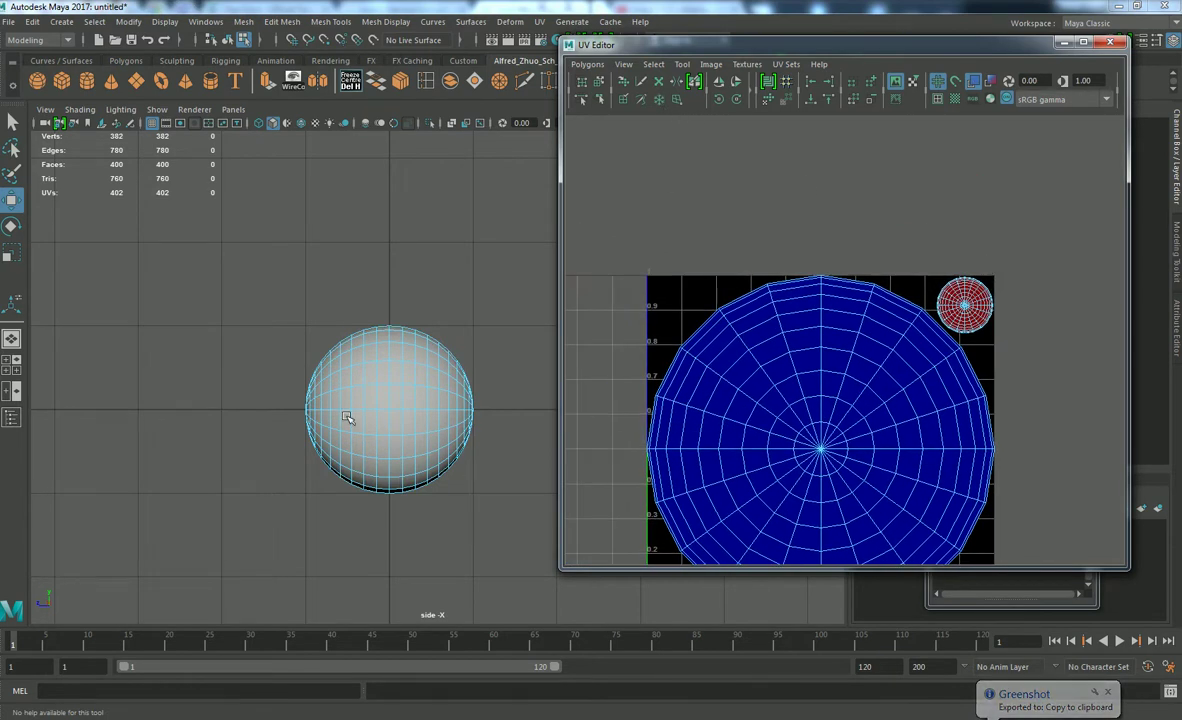
pyautogui.click(964, 303)
pyautogui.click(895, 210)
pyautogui.scroll(-1, 855, 262)
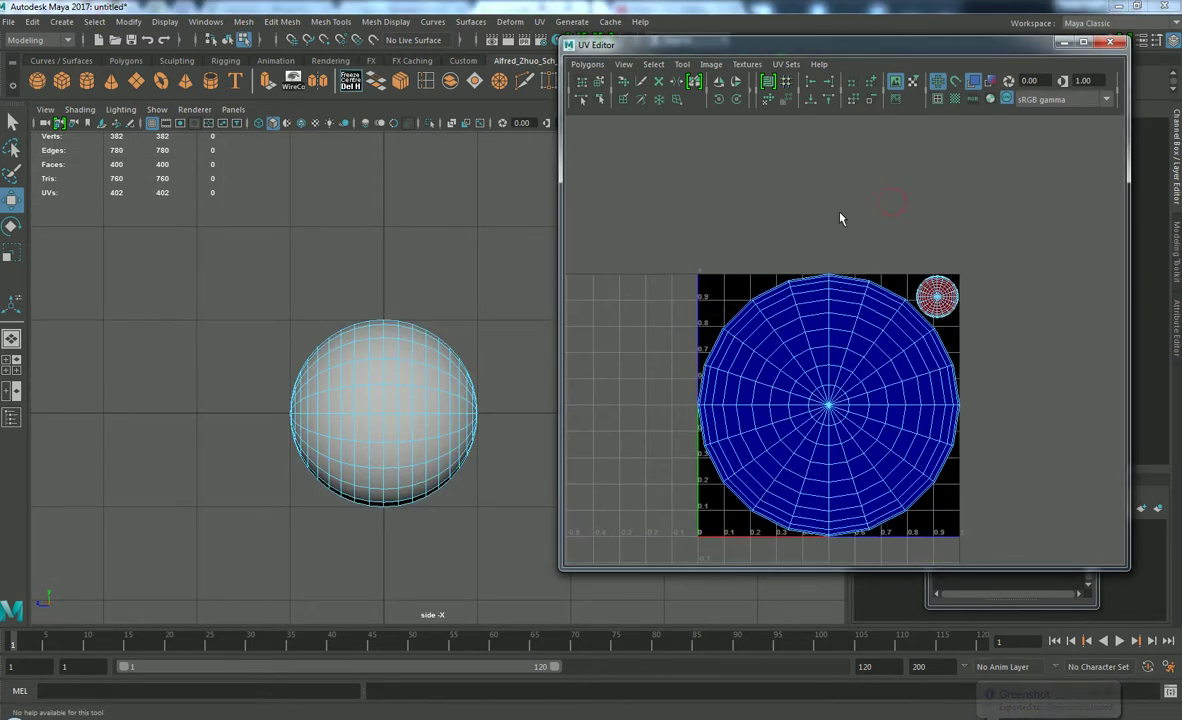
# - Select the vertical edge loop around the sphere's middle in the side view and cut the UV edges along it
pyautogui.click(587, 64)
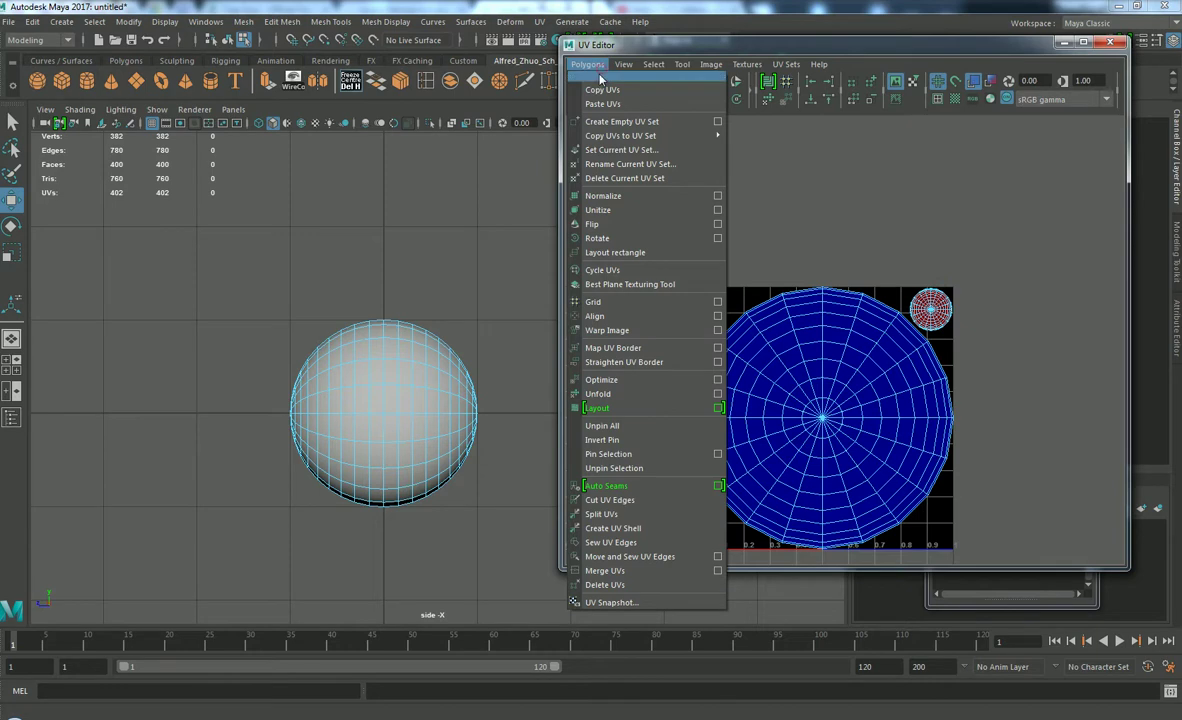
pyautogui.moveTo(376, 322); pyautogui.dragTo(377, 288, button='right')
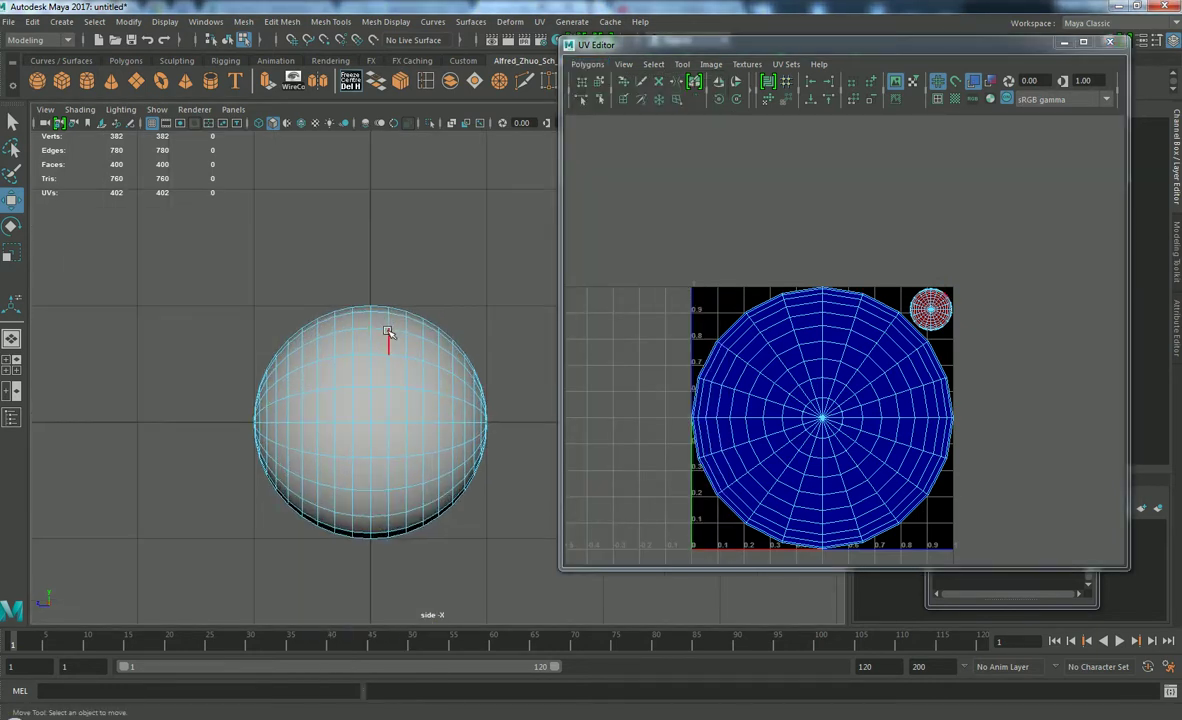
pyautogui.doubleClick(374, 323)
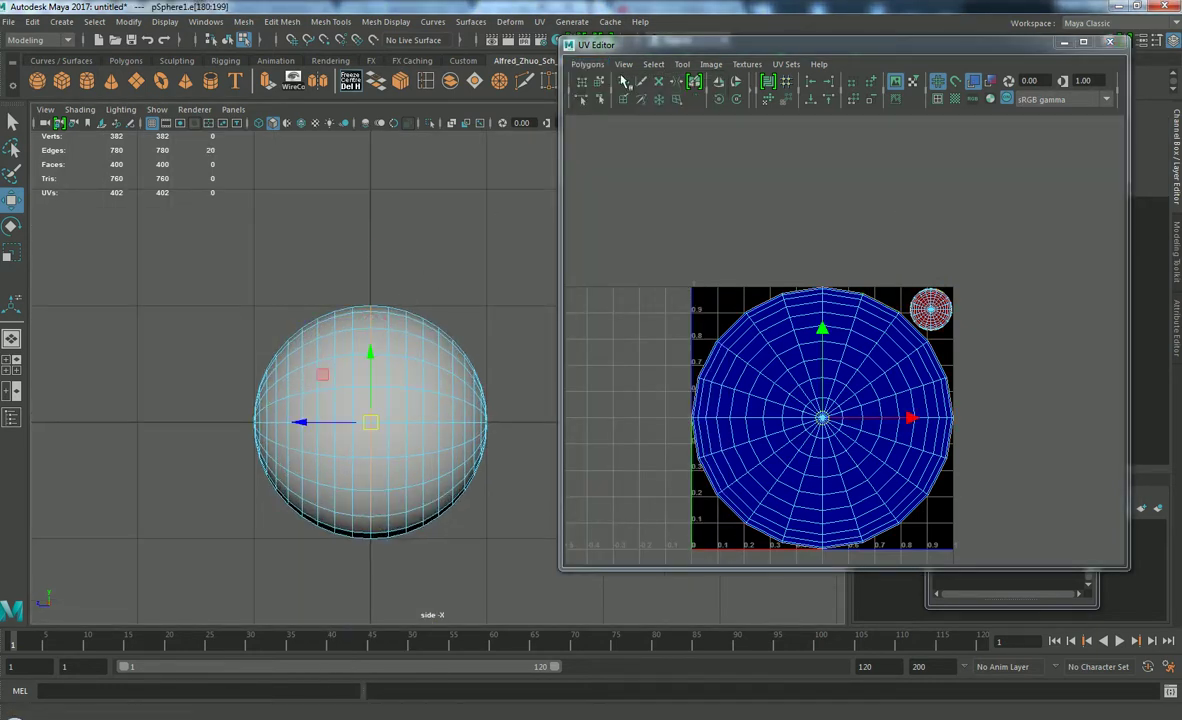
pyautogui.click(587, 64)
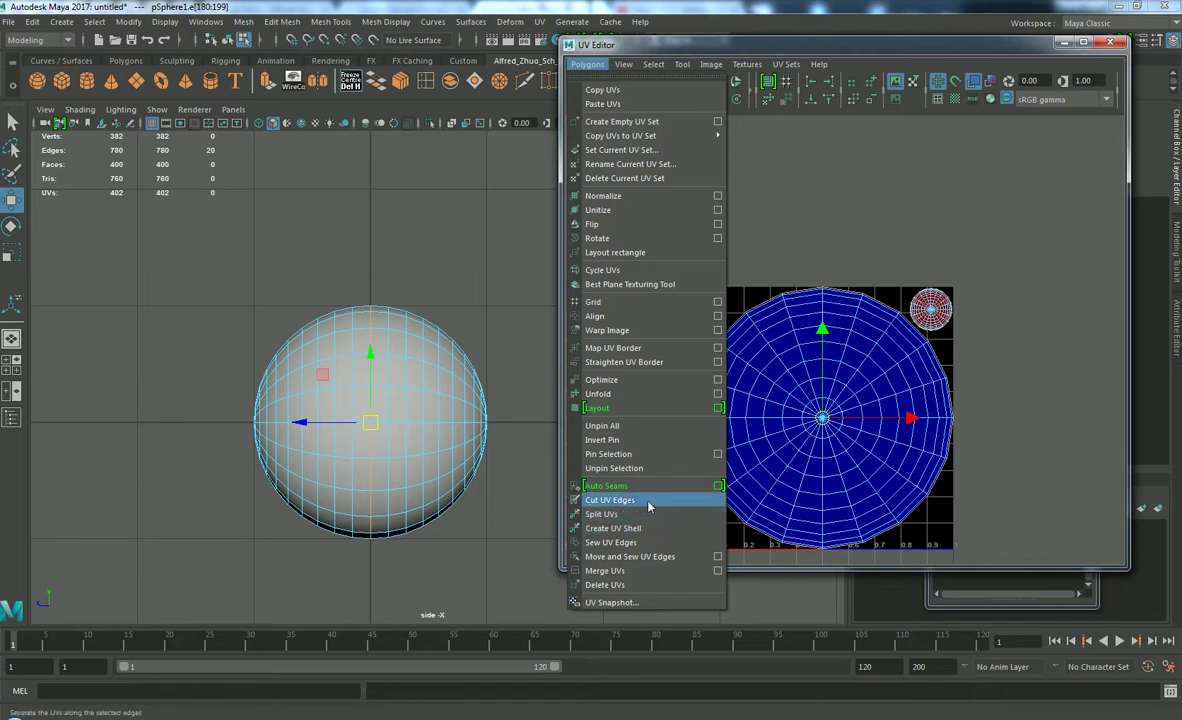
pyautogui.click(648, 500)
# - Reselect the vertical edge loop around the sphere's middle in the side view and apply Cut UV Edges to it
pyautogui.click(467, 268)
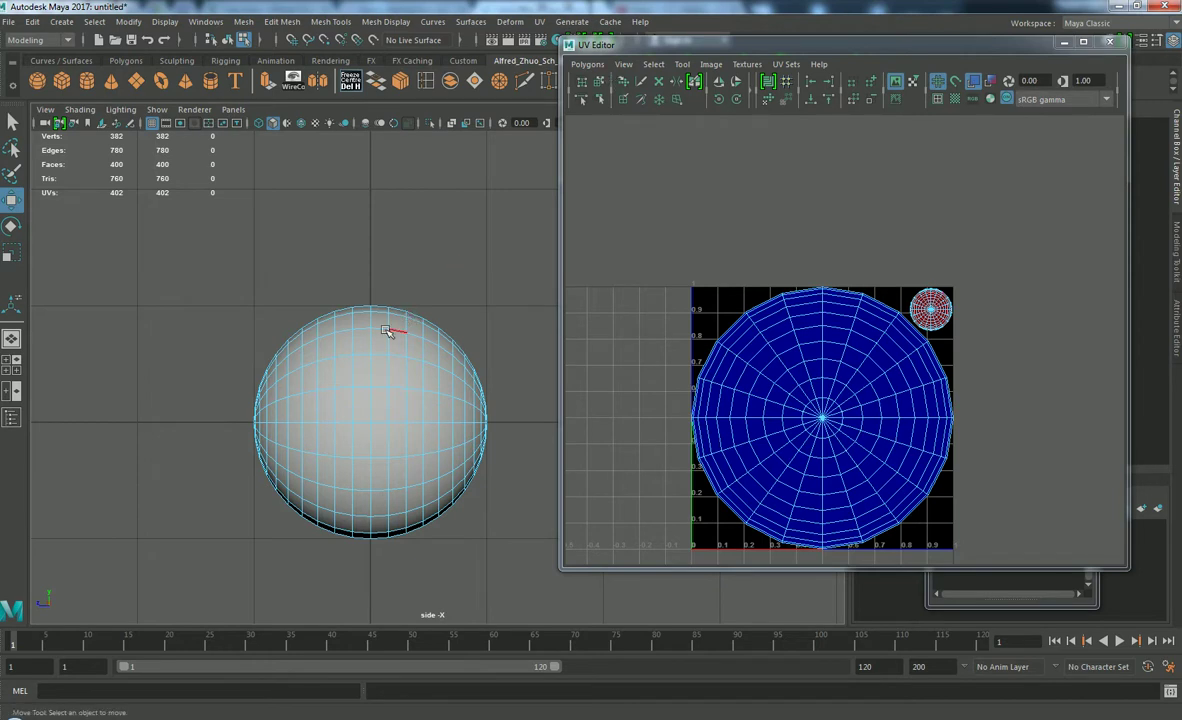
pyautogui.doubleClick(370, 342)
pyautogui.click(587, 64)
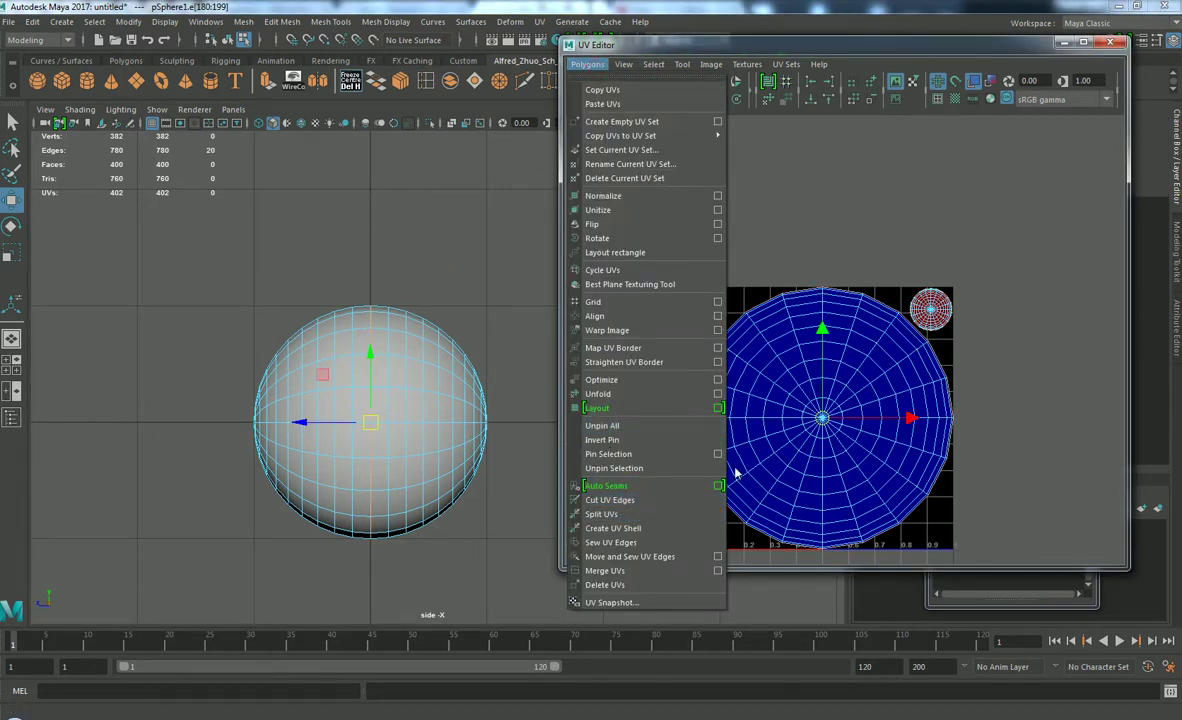
pyautogui.click(716, 505)
pyautogui.click(915, 214)
pyautogui.scroll(-1, 915, 214)
# - Minimise the UV Editor and inspect the textured sphere in object mode in a full perspective view
pyautogui.keyDown('alt'); pyautogui.moveTo(467, 323); pyautogui.dragTo(374, 311, button='middle'); pyautogui.keyUp('alt')
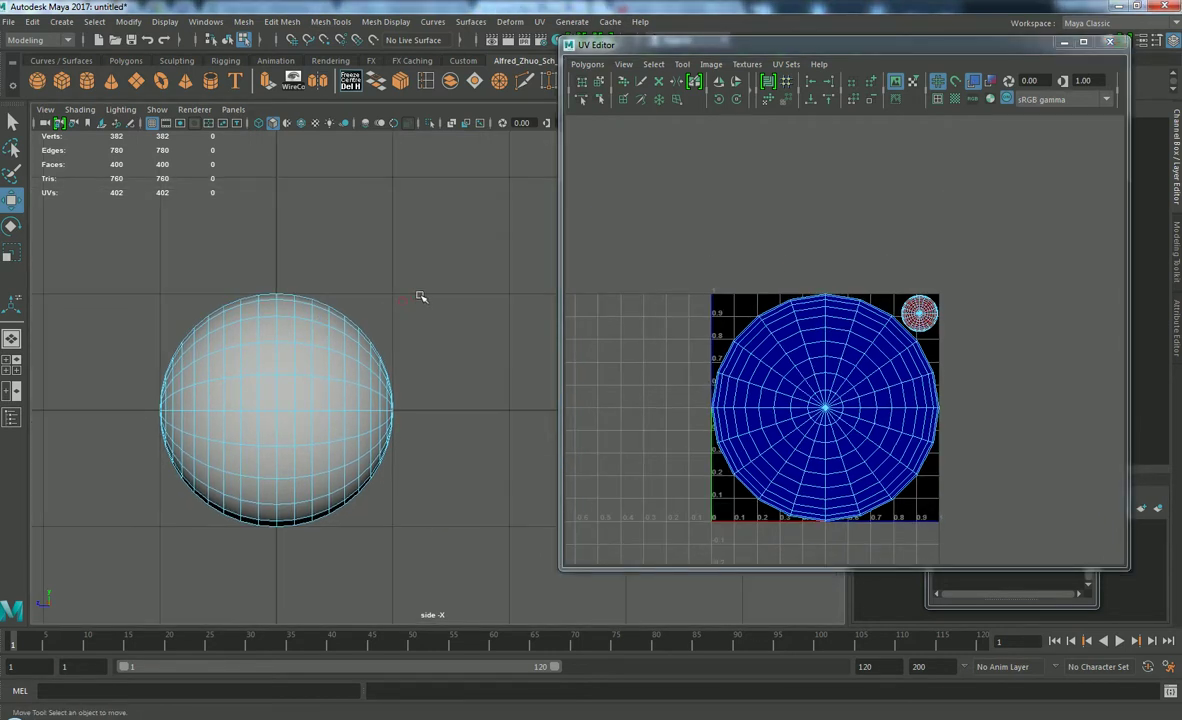
pyautogui.press('space')
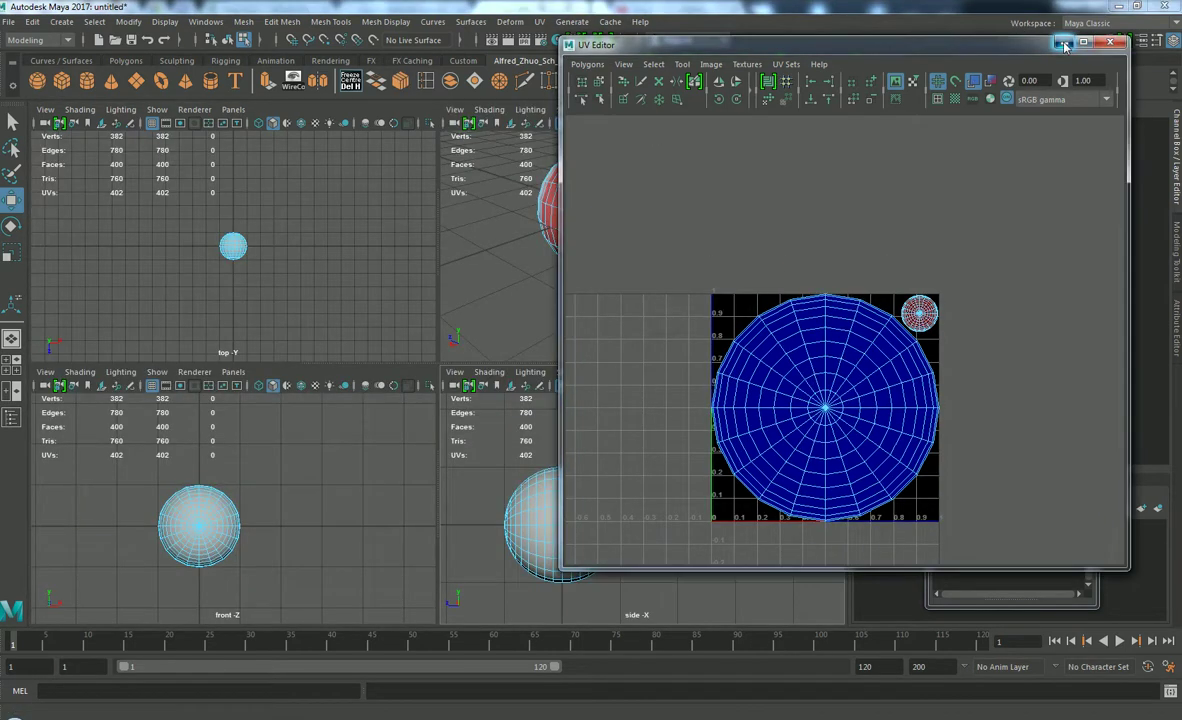
pyautogui.click(1062, 42)
pyautogui.keyDown('alt'); pyautogui.moveTo(760, 200); pyautogui.dragTo(718, 240); pyautogui.keyUp('alt')
pyautogui.press('space')
pyautogui.keyDown('alt'); pyautogui.moveTo(718, 240); pyautogui.dragTo(692, 249, button='middle'); pyautogui.keyUp('alt')
pyautogui.moveTo(576, 305); pyautogui.dragTo(645, 272, button='right')
pyautogui.scroll(-3, 645, 272)
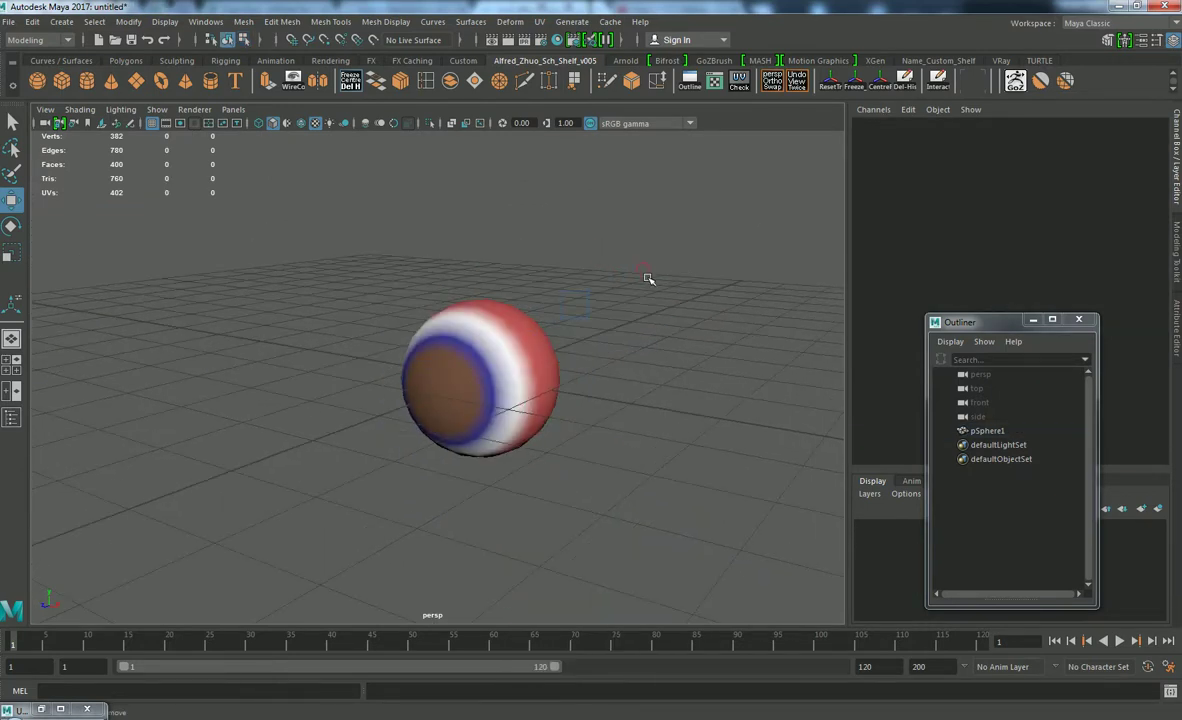
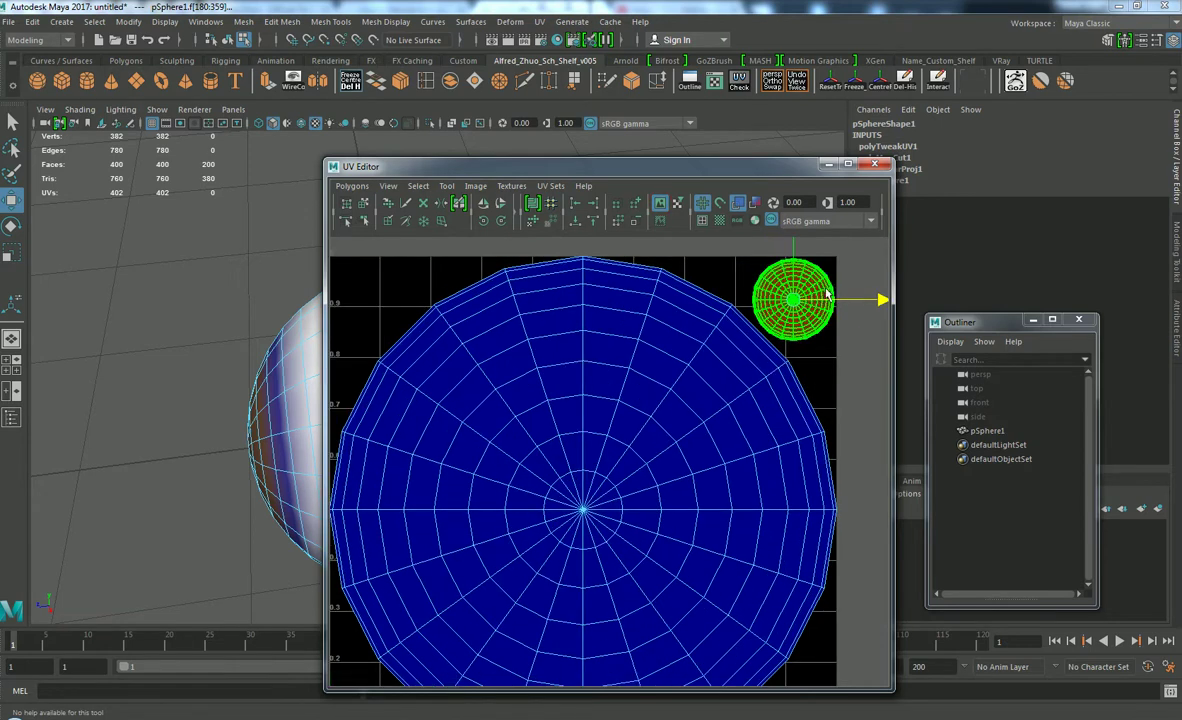
# - Return to object mode and show the ramp connected to Eye_VRayMtl's Diffuse Color in the Hypershade
pyautogui.moveTo(773, 173); pyautogui.dragTo(981, 133)
pyautogui.moveTo(474, 318); pyautogui.dragTo(537, 293, button='right')
pyautogui.moveTo(993, 133); pyautogui.dragTo(918, 156)
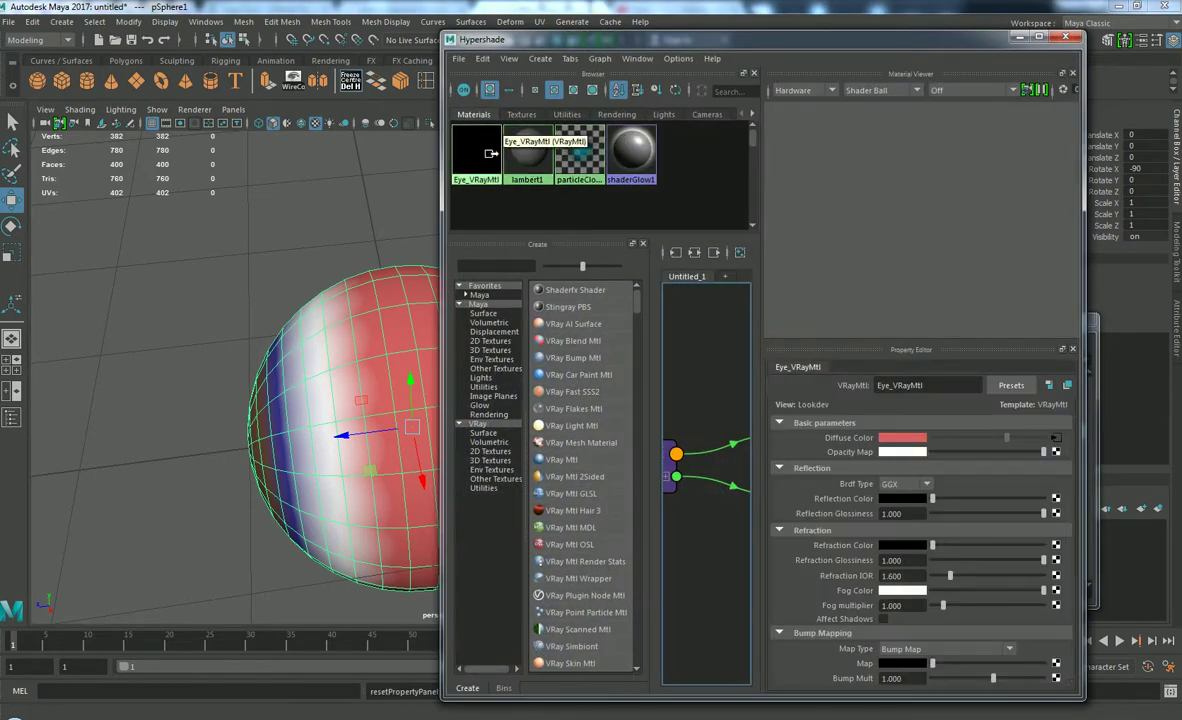
pyautogui.doubleClick(487, 154)
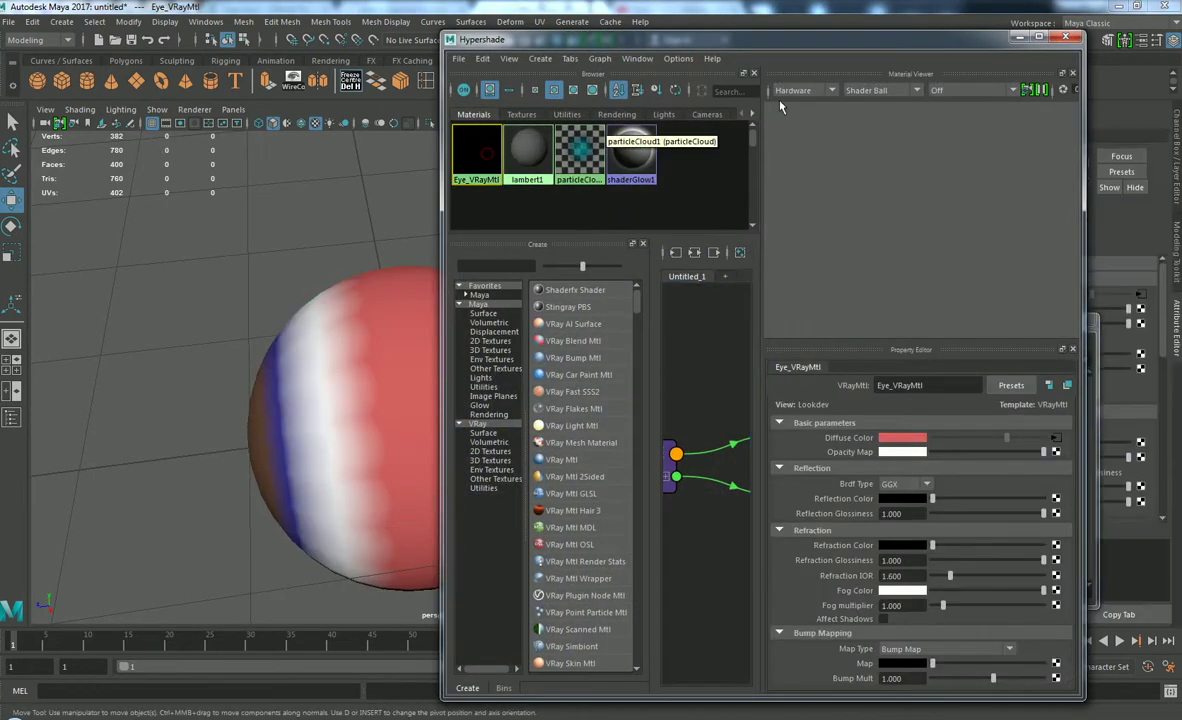
pyautogui.moveTo(900, 39); pyautogui.dragTo(469, 115)
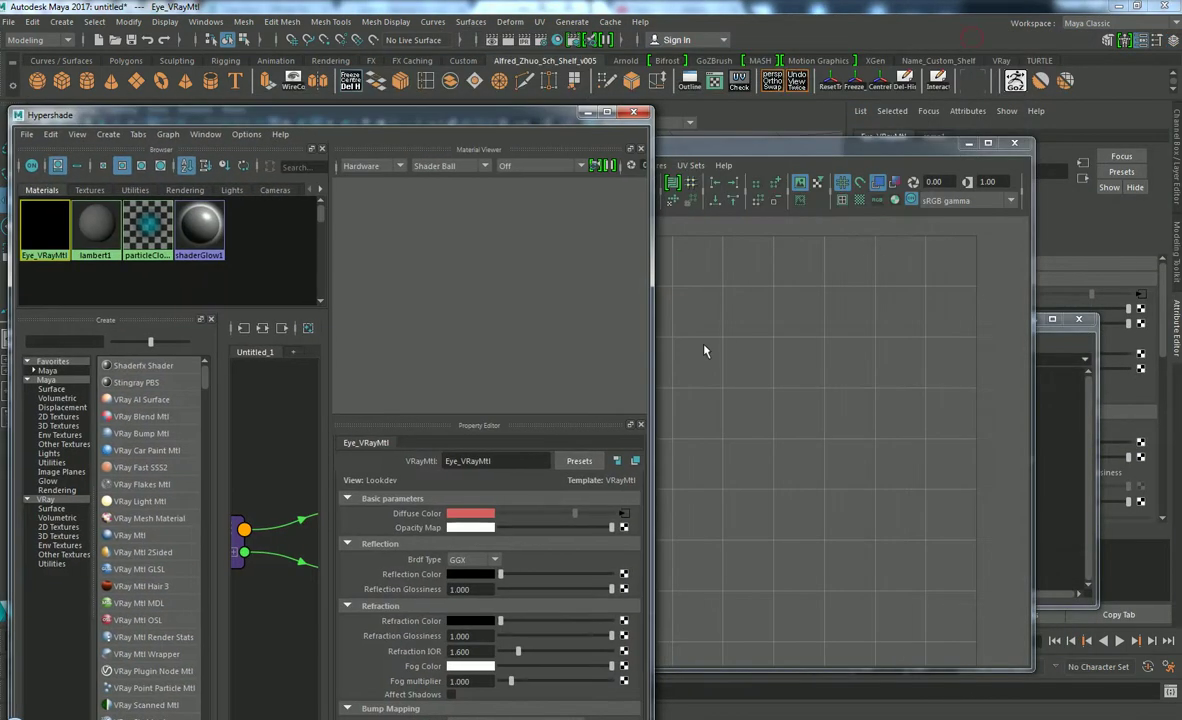
pyautogui.click(624, 513)
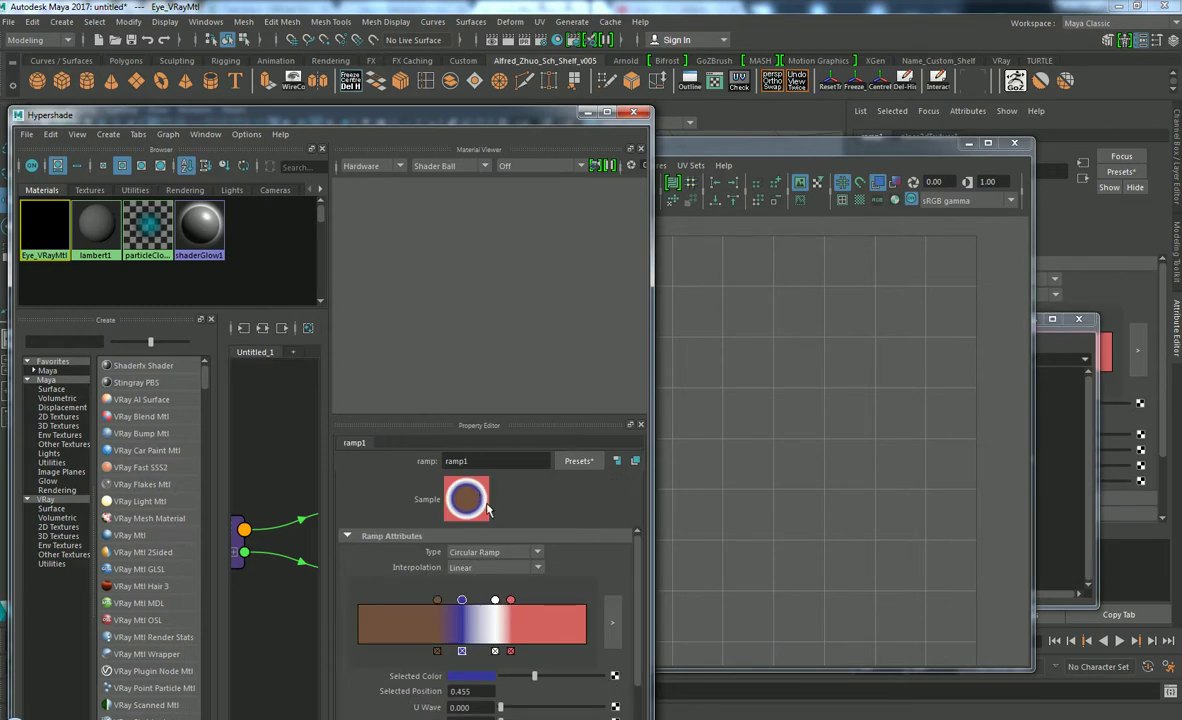
# - Arrange the Hypershade and UV Editor side by side to compare the circular ramp with the sphere's UV layout, ending with the Hypershade minimised
pyautogui.moveTo(761, 149); pyautogui.dragTo(940, 150)
pyautogui.moveTo(540, 115); pyautogui.dragTo(356, 286)
pyautogui.click(515, 396)
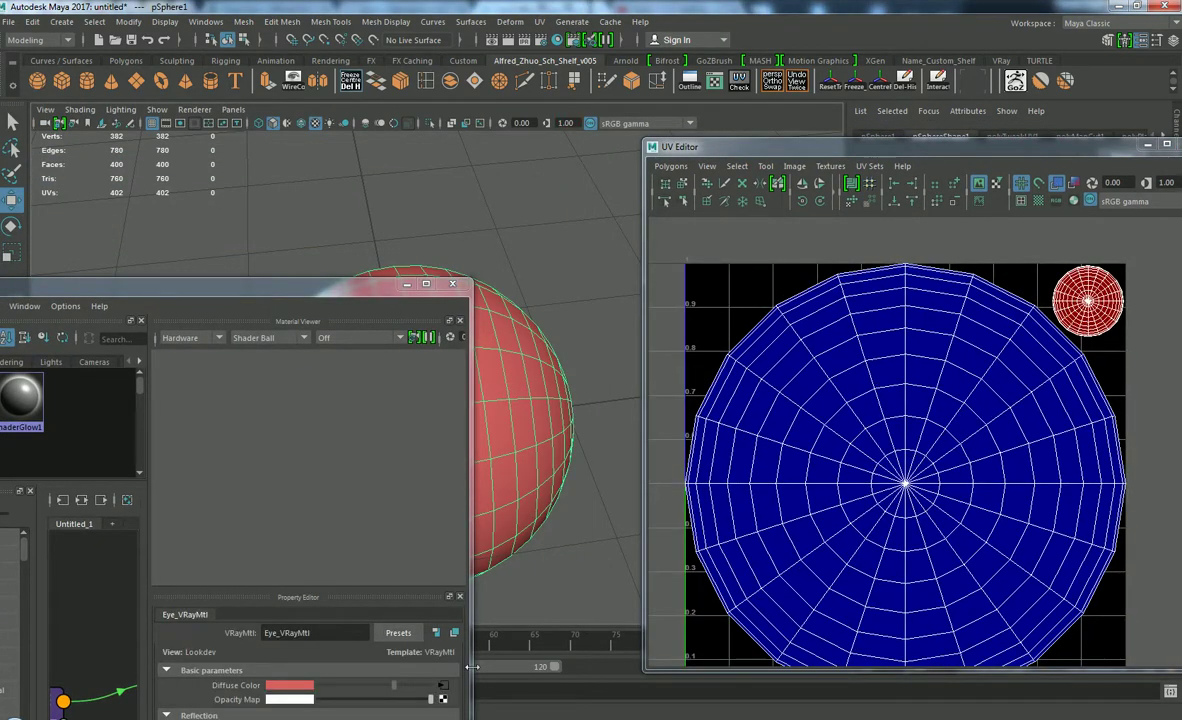
pyautogui.click(446, 692)
pyautogui.moveTo(403, 290); pyautogui.dragTo(626, 119)
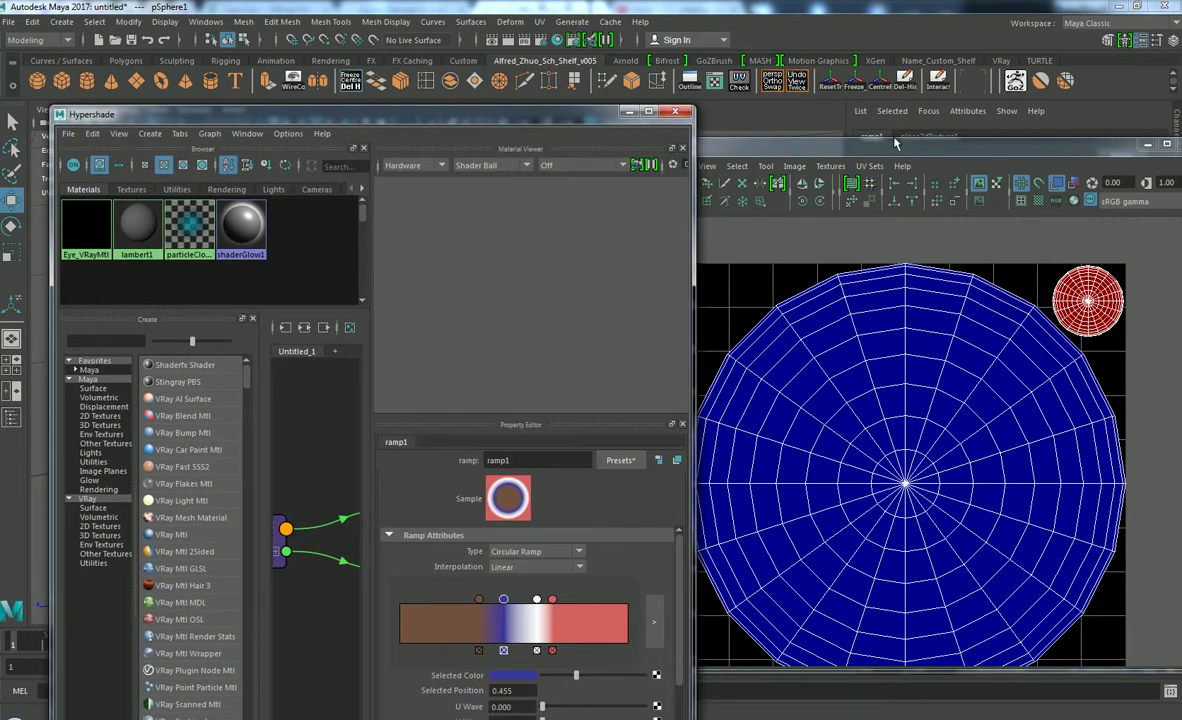
pyautogui.moveTo(893, 138); pyautogui.dragTo(893, 121)
pyautogui.moveTo(564, 120); pyautogui.dragTo(531, 103)
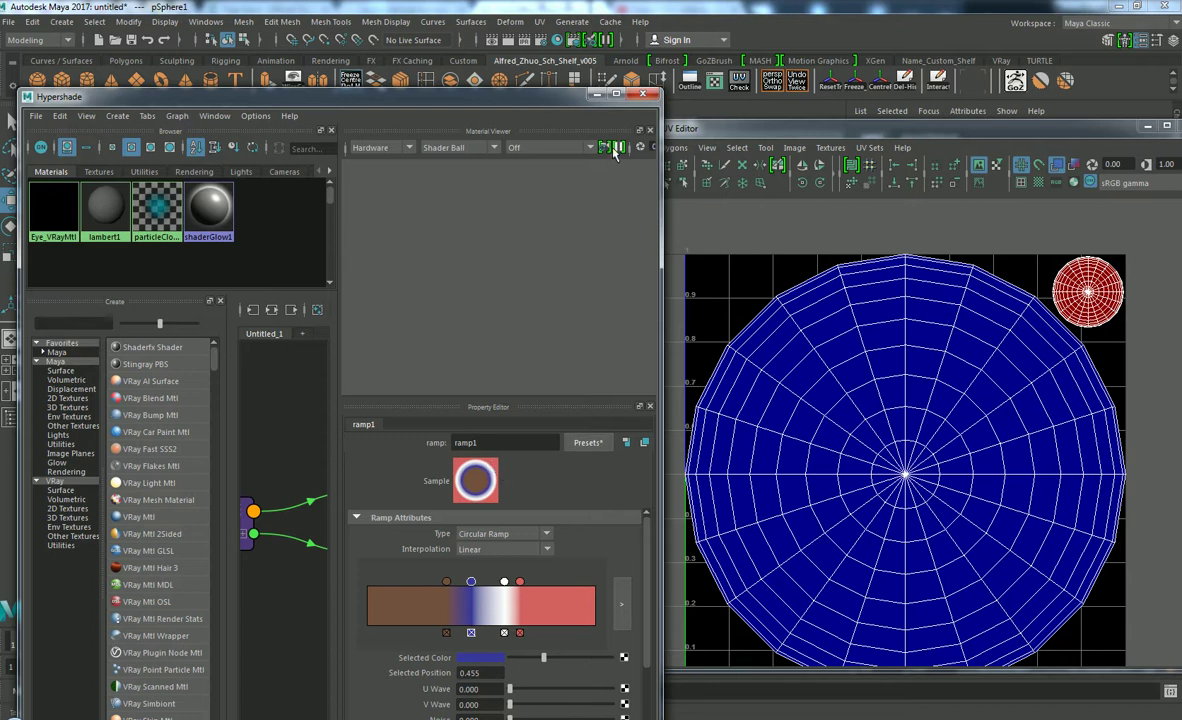
pyautogui.click(597, 93)
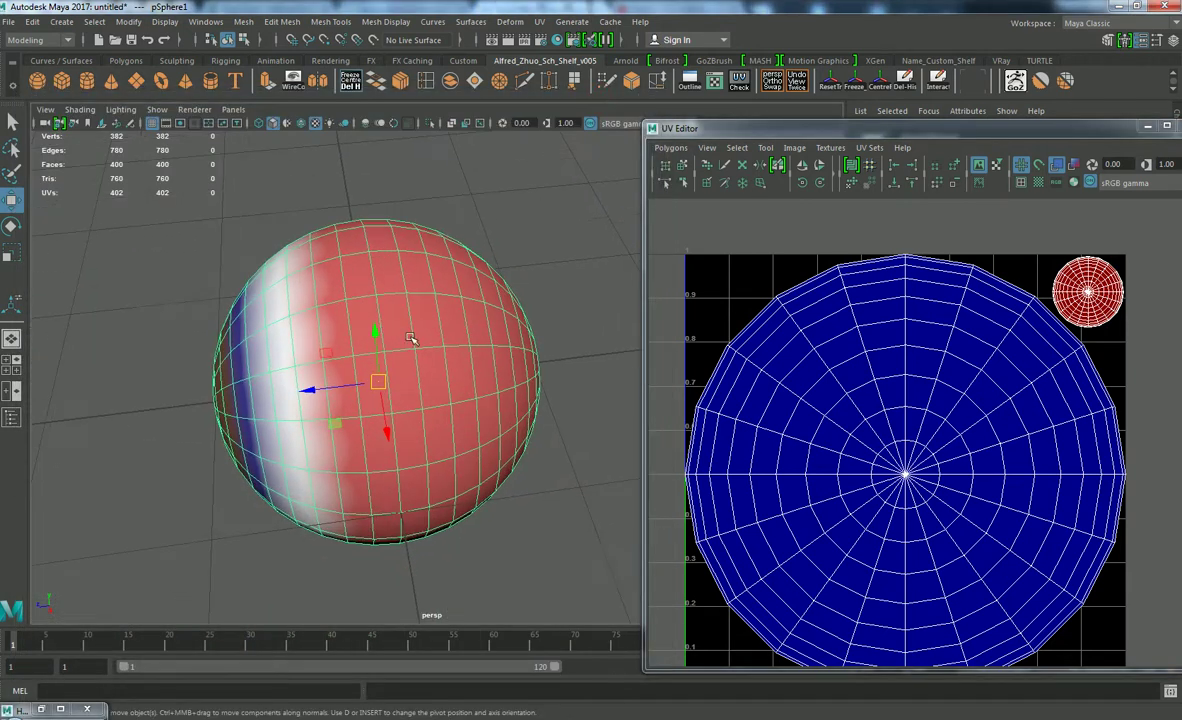
# - Select the small back-half UV shell and move it diagonally inward until it overlaps the large shell's edge
pyautogui.moveTo(1085, 275); pyautogui.dragTo(1064, 262, button='right')
pyautogui.click(1109, 286)
pyautogui.keyDown('alt'); pyautogui.moveTo(1104, 288); pyautogui.dragTo(1020, 398, button='middle'); pyautogui.keyUp('alt')
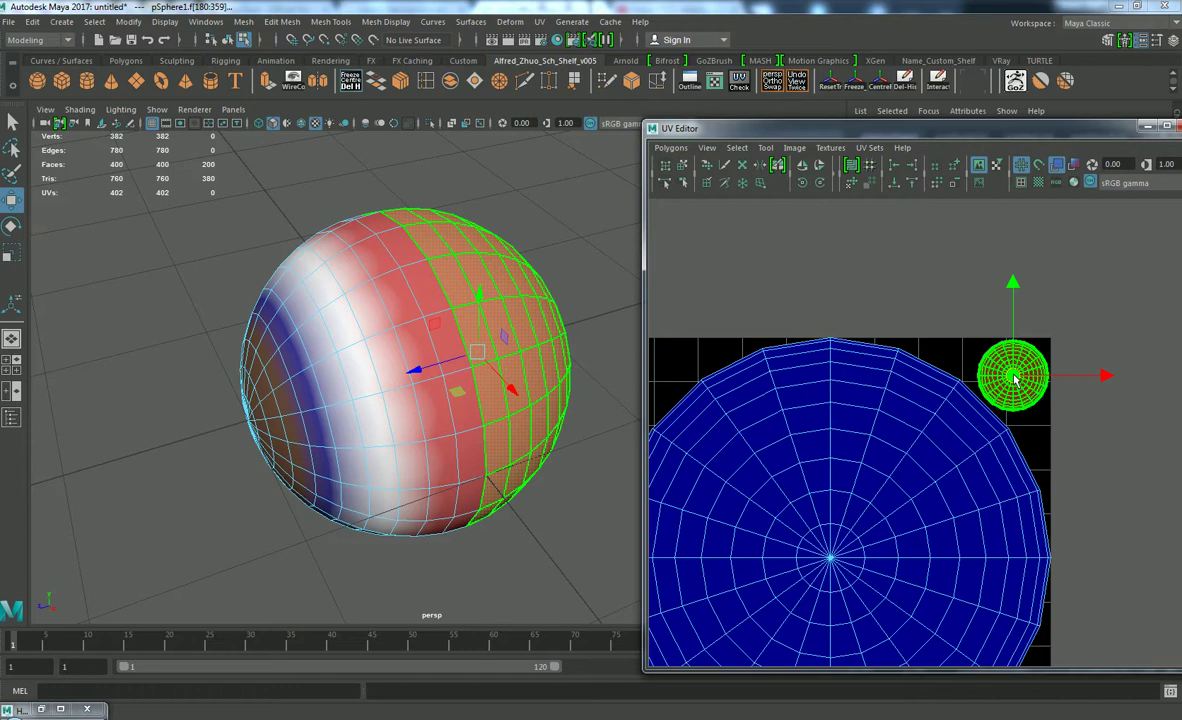
pyautogui.moveTo(1014, 378); pyautogui.dragTo(993, 413)
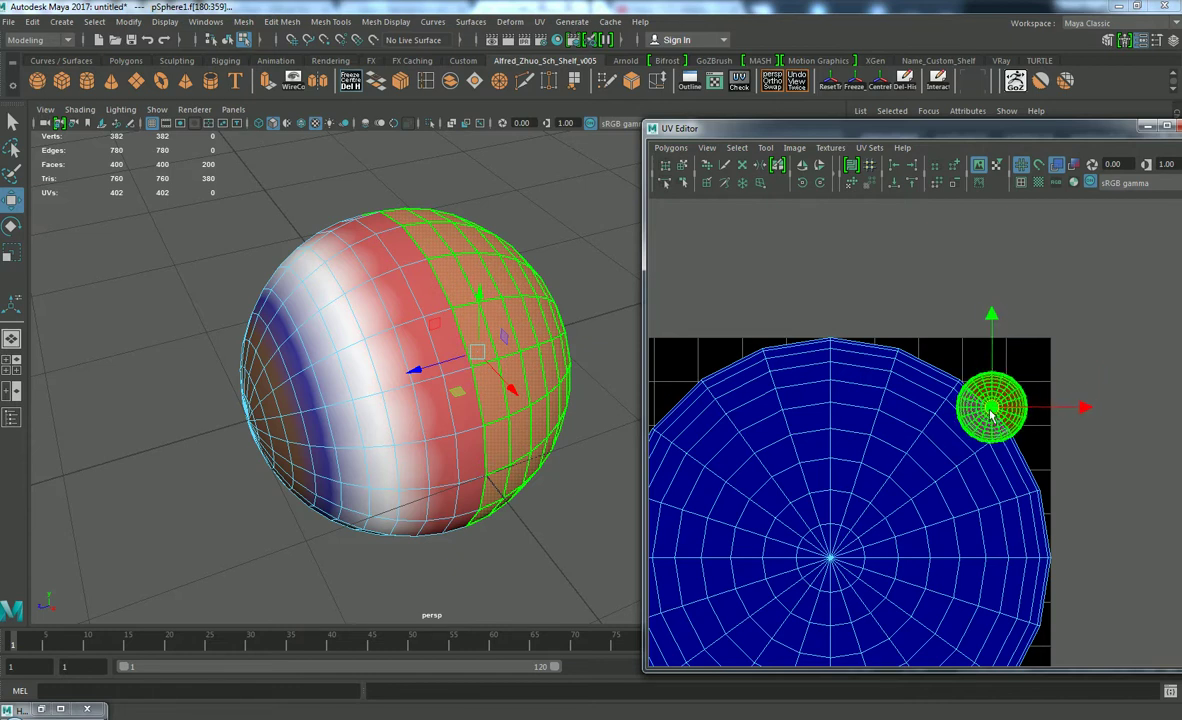
pyautogui.click(541, 256)
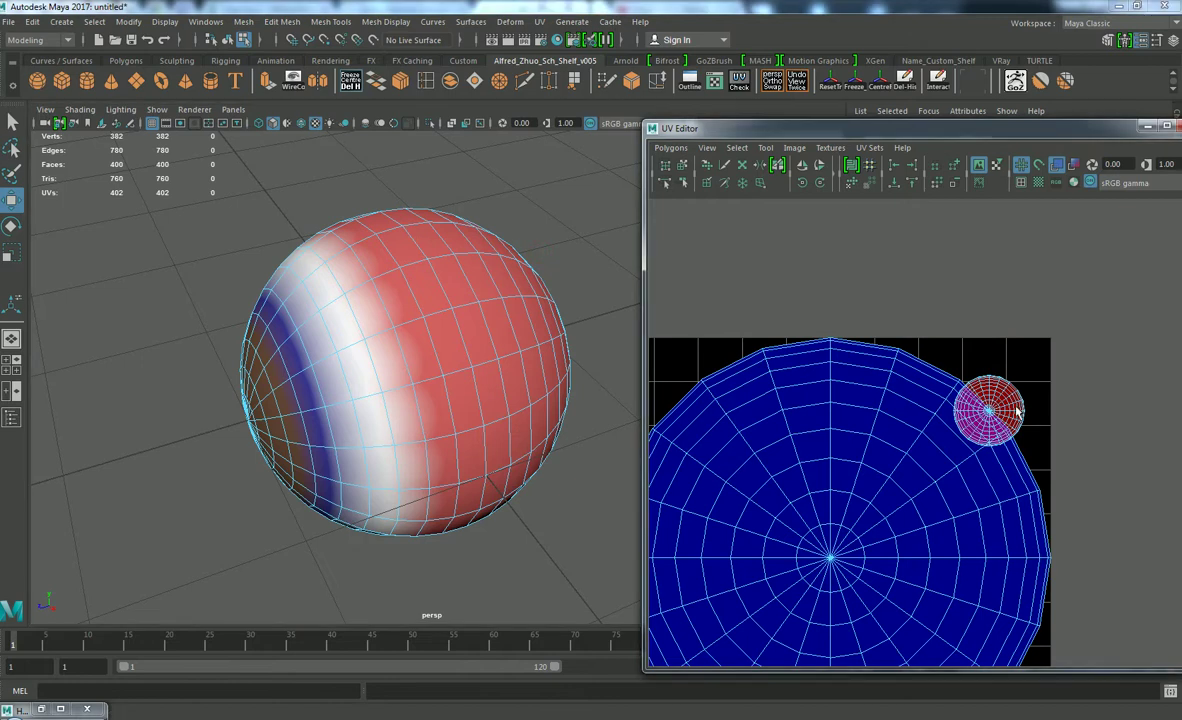
pyautogui.scroll(-3, 1010, 391)
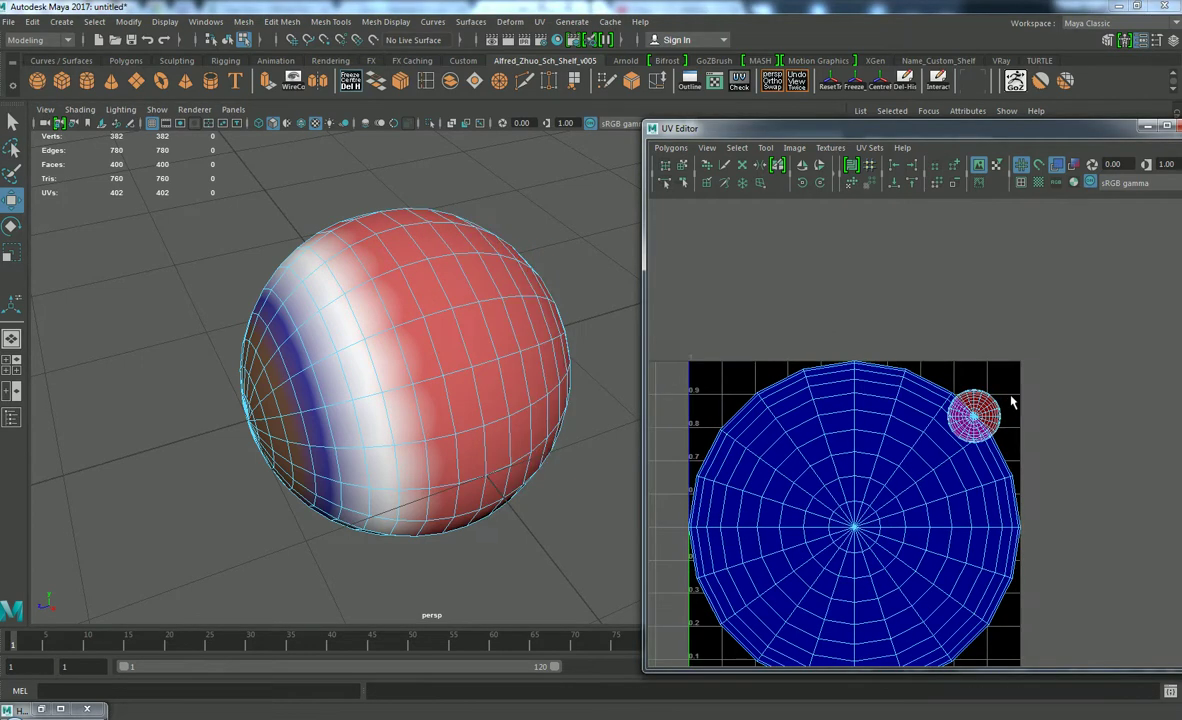
# - Move the small UV shell further inward over the ramp's coloured rings and check the sphere's back half in object mode
pyautogui.scroll(4, 1004, 402)
pyautogui.click(1010, 392)
pyautogui.moveTo(995, 413); pyautogui.dragTo(927, 467)
pyautogui.scroll(-3, 520, 214)
pyautogui.click(521, 214)
pyautogui.scroll(5, 538, 245)
pyautogui.keyDown('alt'); pyautogui.moveTo(541, 248); pyautogui.dragTo(487, 268); pyautogui.keyUp('alt')
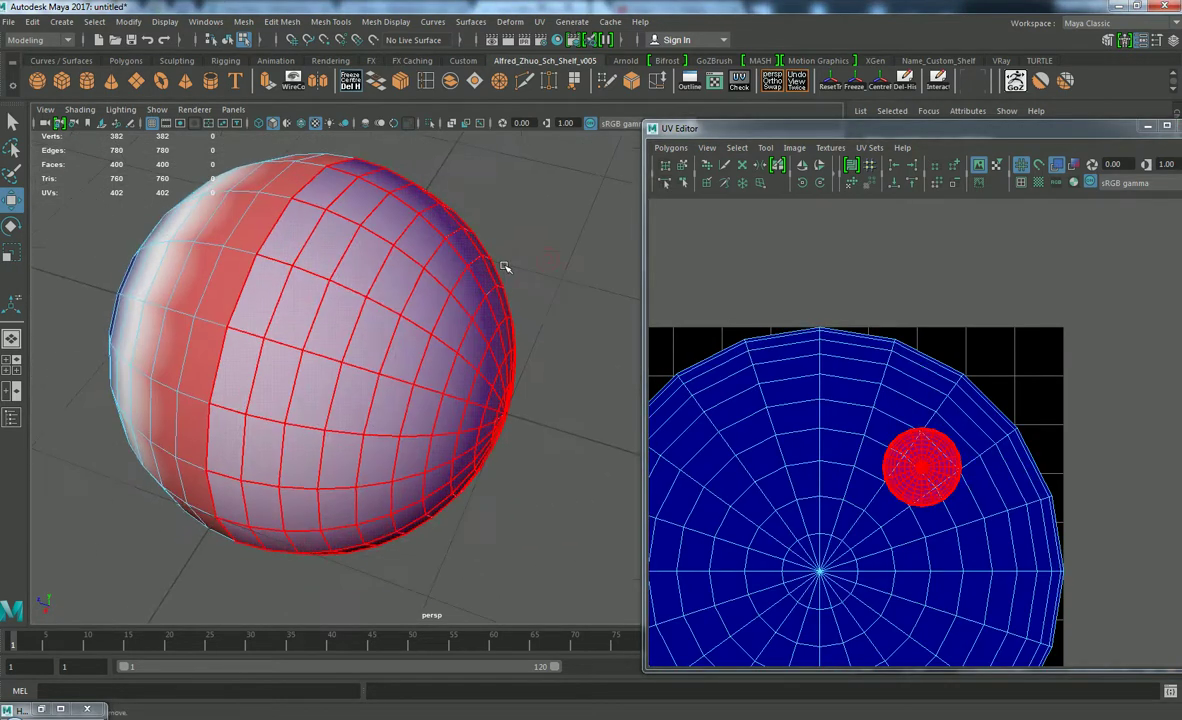
pyautogui.moveTo(464, 258); pyautogui.dragTo(519, 231, button='right')
pyautogui.click(520, 231)
pyautogui.scroll(-3, 526, 247)
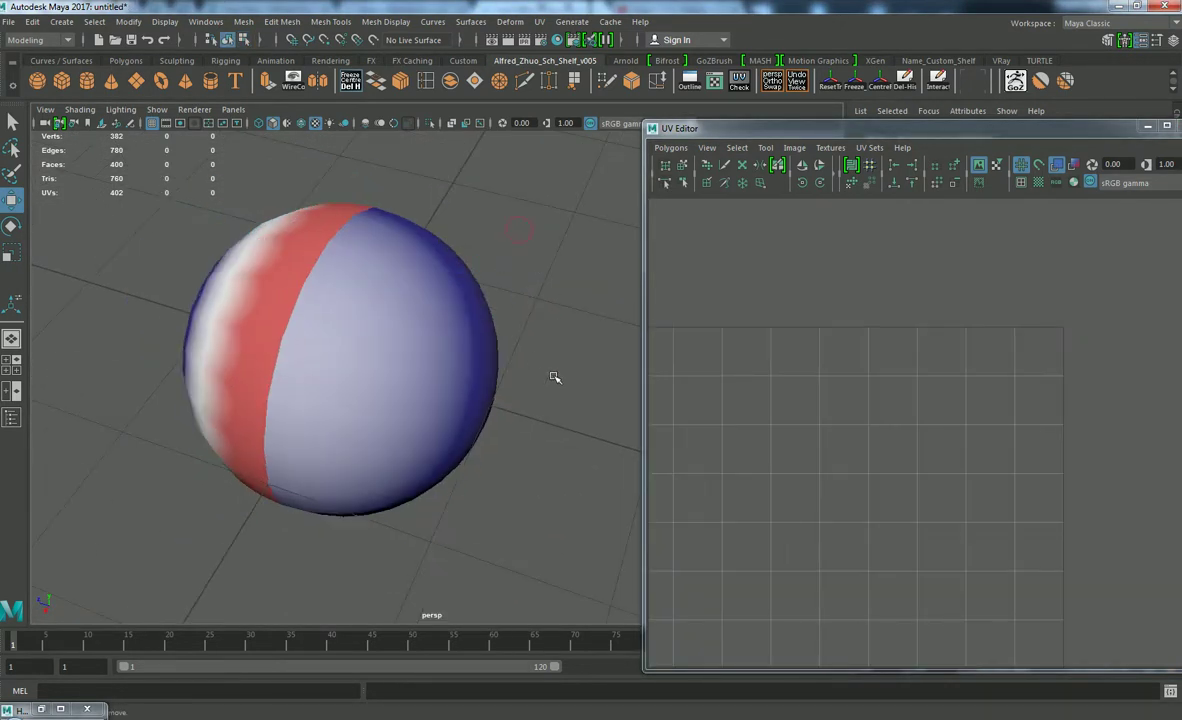
# - Reselect the small back-half UV shell and move it to the upper-right corner of the 0 to 1 tile
pyautogui.click(459, 345)
pyautogui.rightClick(936, 457)
pyautogui.moveTo(938, 457); pyautogui.dragTo(897, 440, button='right')
pyautogui.click(912, 467)
pyautogui.moveTo(925, 475); pyautogui.dragTo(1021, 371)
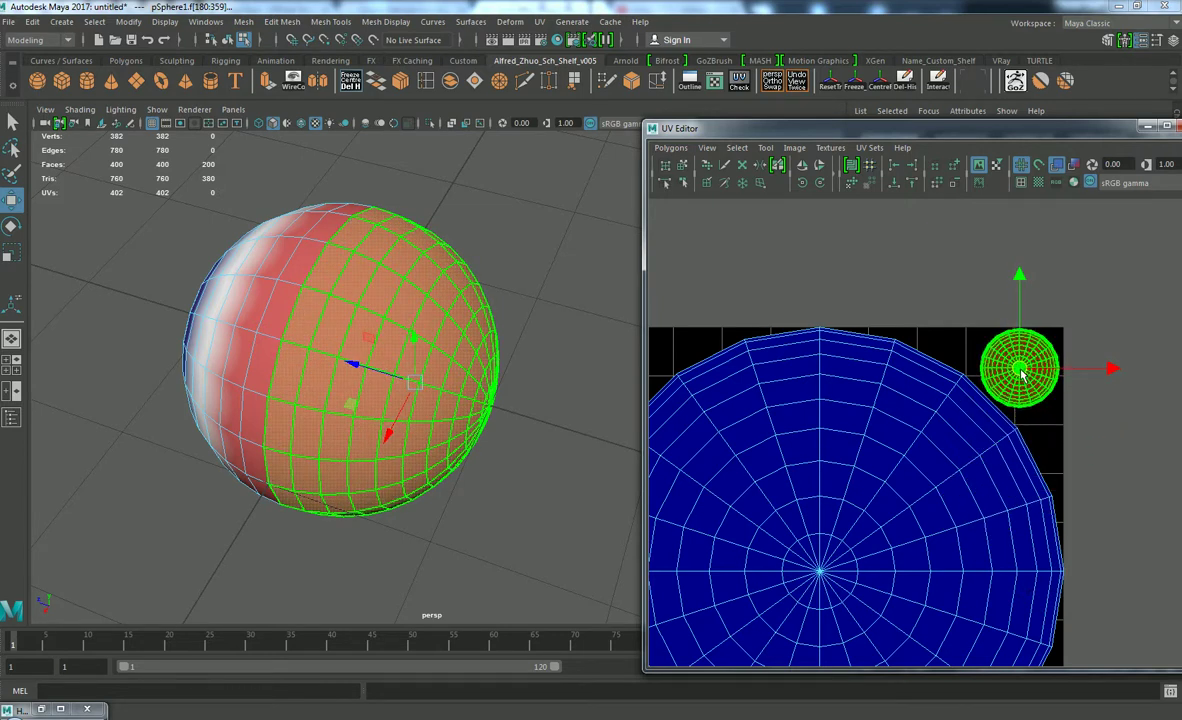
# - Return the sphere to object mode, duplicate it and move the copy along X beside the original
pyautogui.keyDown('alt'); pyautogui.moveTo(459, 361); pyautogui.dragTo(487, 416); pyautogui.keyUp('alt')
pyautogui.scroll(-5, 566, 331)
pyautogui.keyDown('alt'); pyautogui.moveTo(566, 333); pyautogui.dragTo(512, 360); pyautogui.keyUp('alt')
pyautogui.scroll(4, 483, 410)
pyautogui.click(530, 382)
pyautogui.keyDown('alt'); pyautogui.moveTo(509, 417); pyautogui.dragTo(425, 313); pyautogui.keyUp('alt')
pyautogui.moveTo(455, 245); pyautogui.dragTo(590, 261, button='right')
pyautogui.scroll(-5, 580, 269)
pyautogui.keyDown('alt'); pyautogui.moveTo(560, 285); pyautogui.dragTo(483, 382); pyautogui.keyUp('alt')
pyautogui.keyDown('alt'); pyautogui.moveTo(449, 384); pyautogui.dragTo(366, 379, button='middle'); pyautogui.keyUp('alt')
pyautogui.hotkey('ctrl', 'd')
pyautogui.moveTo(353, 373); pyautogui.dragTo(561, 386)
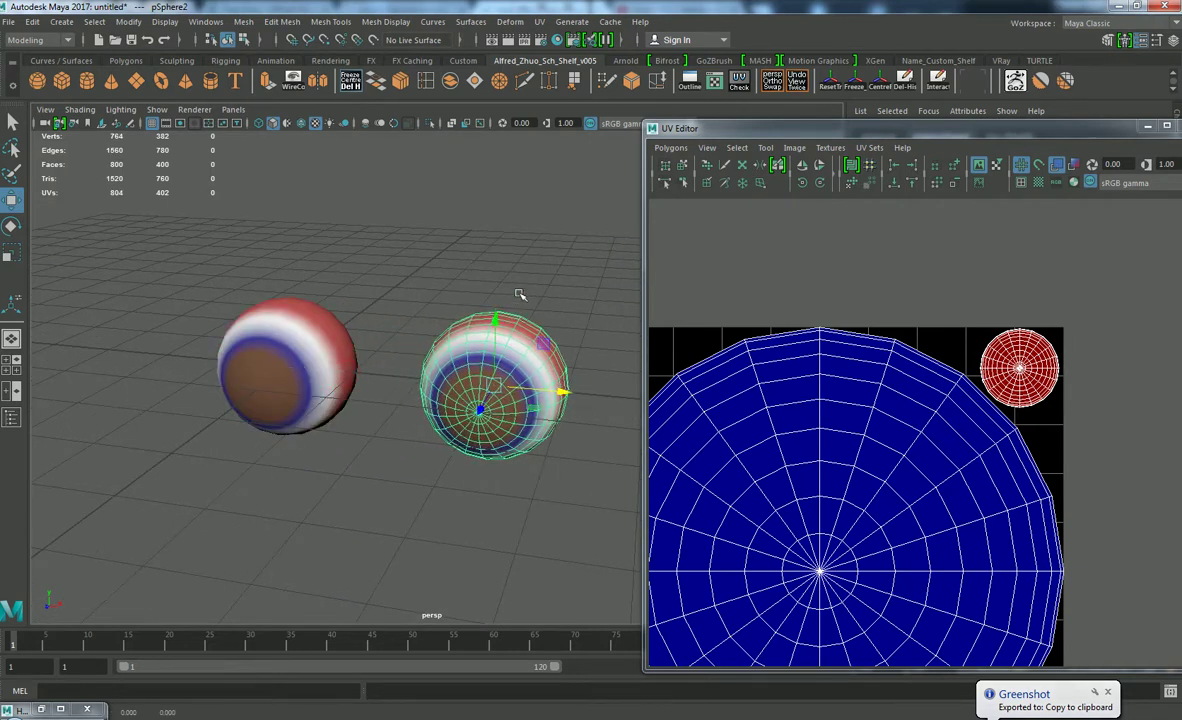
# - Select the original sphere and close the UV Editor
pyautogui.click(518, 308)
pyautogui.scroll(-4, 514, 319)
pyautogui.scroll(6, 364, 367)
pyautogui.click(260, 357)
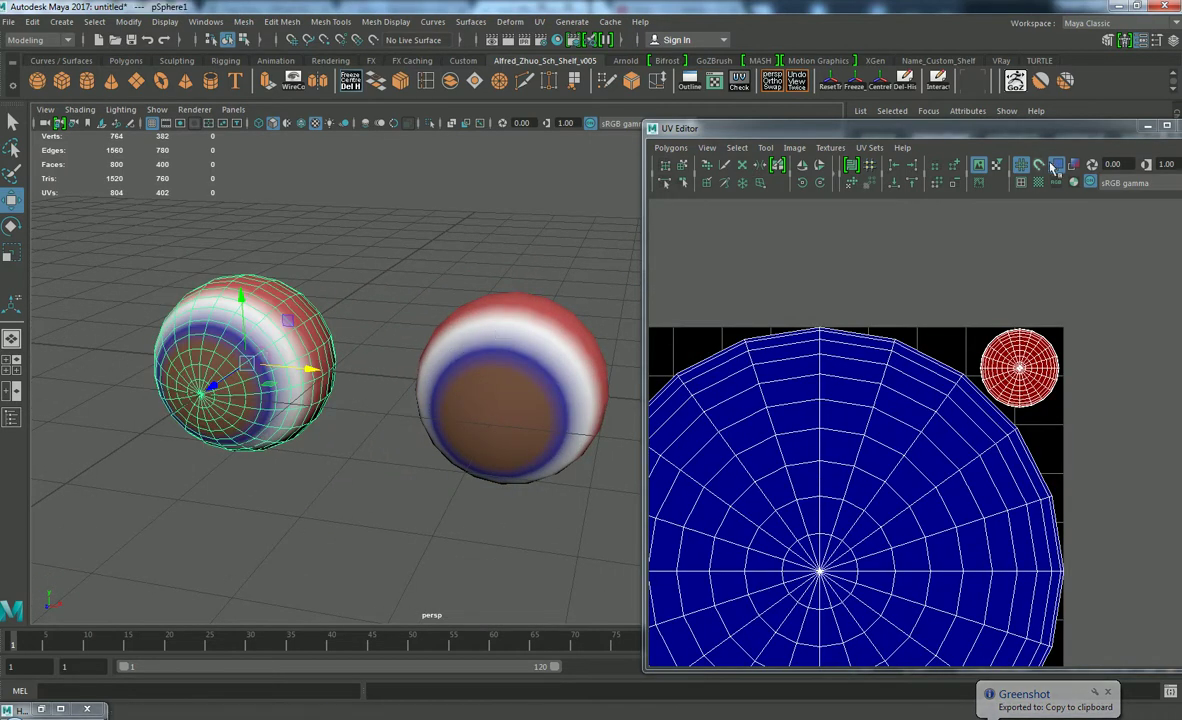
pyautogui.moveTo(1027, 129); pyautogui.dragTo(712, 232)
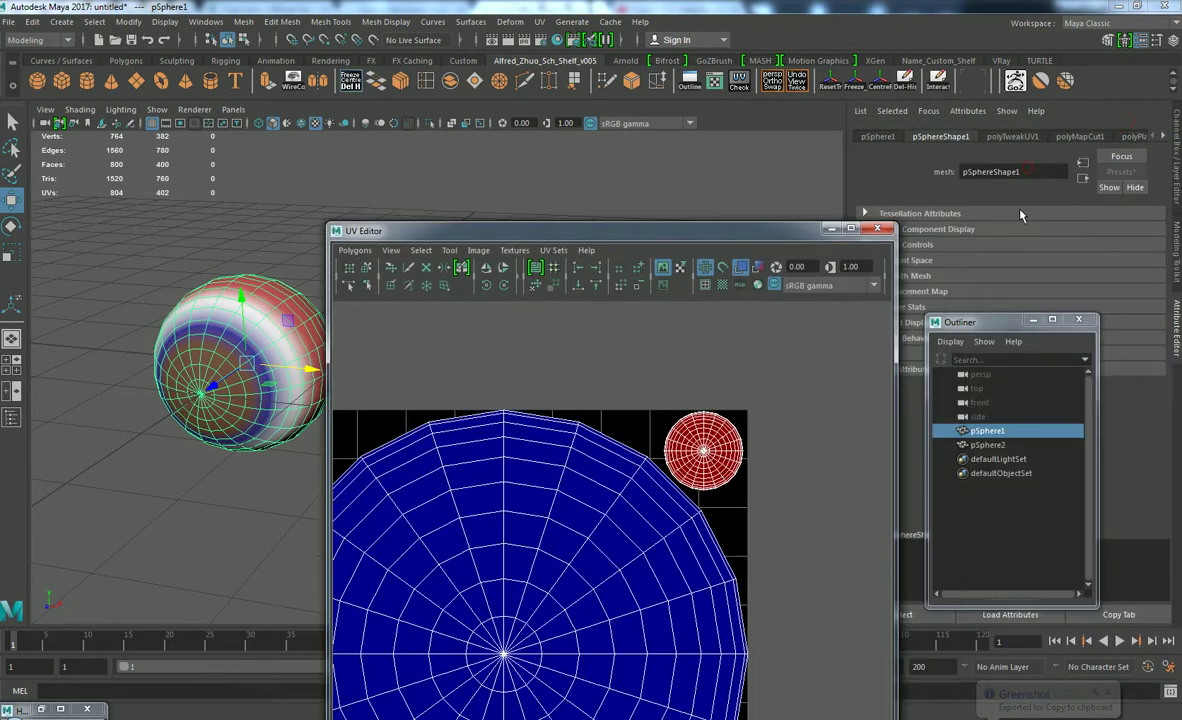
pyautogui.click(877, 230)
# - Assign a new VRay Mtl to the duplicate sphere and name the material Eye_texture_Vray
pyautogui.keyDown('alt'); pyautogui.moveTo(539, 384); pyautogui.dragTo(619, 341, button='middle'); pyautogui.keyUp('alt')
pyautogui.click(620, 341)
pyautogui.keyDown('alt'); pyautogui.moveTo(620, 341); pyautogui.dragTo(800, 276); pyautogui.keyUp('alt')
pyautogui.moveTo(520, 345); pyautogui.dragTo(480, 634, button='right')
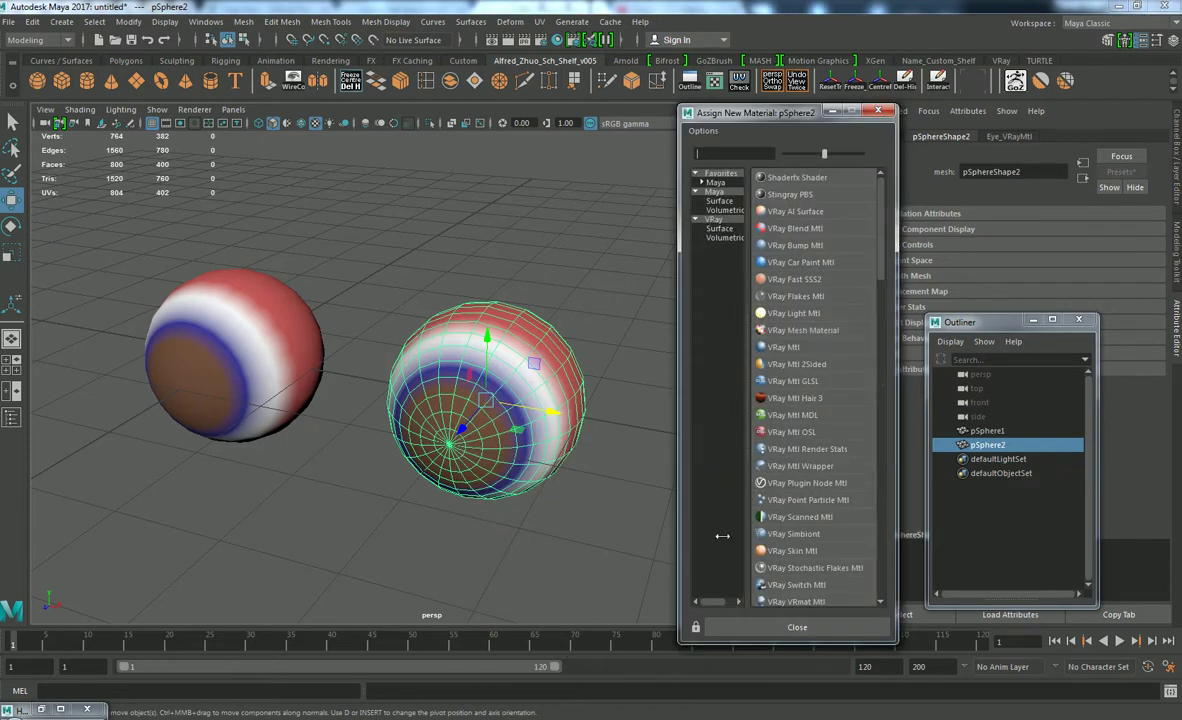
pyautogui.click(783, 347)
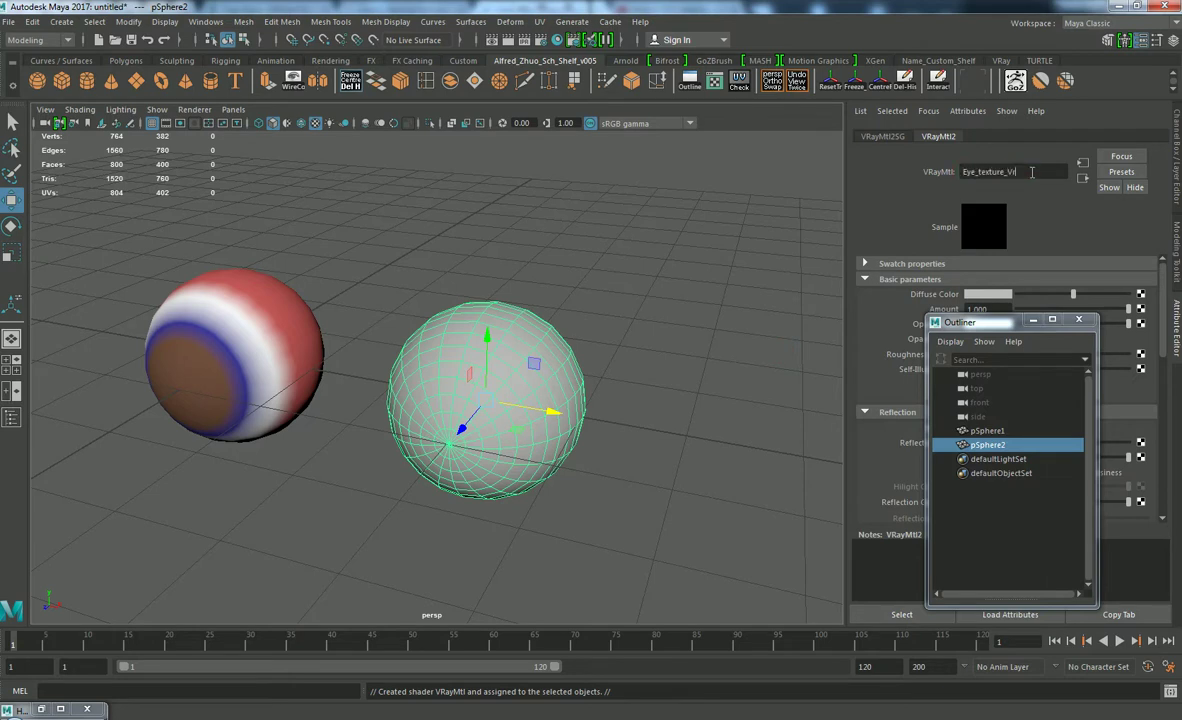
pyautogui.click(1032, 172)
pyautogui.write('Eye_texture_Vray')
pyautogui.press('Return')
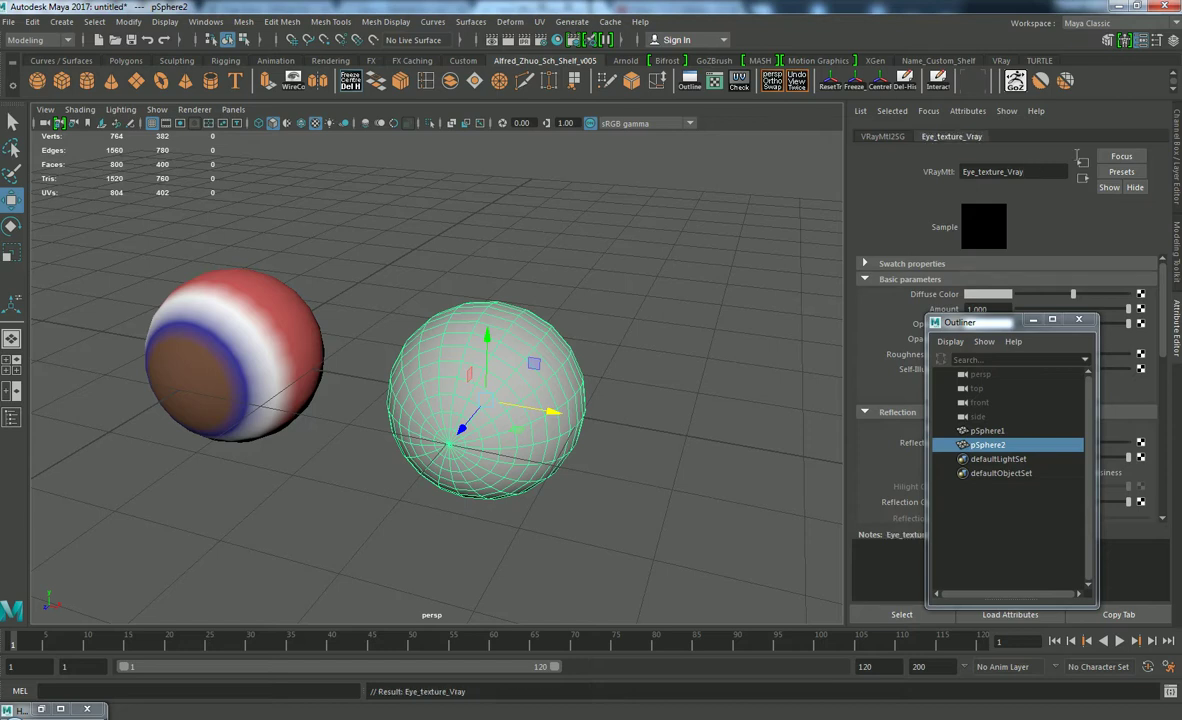
# - Move the Outliner off the material attributes and open the Eye_texture_Vray settings of the duplicate sphere
pyautogui.moveTo(966, 332); pyautogui.dragTo(808, 422)
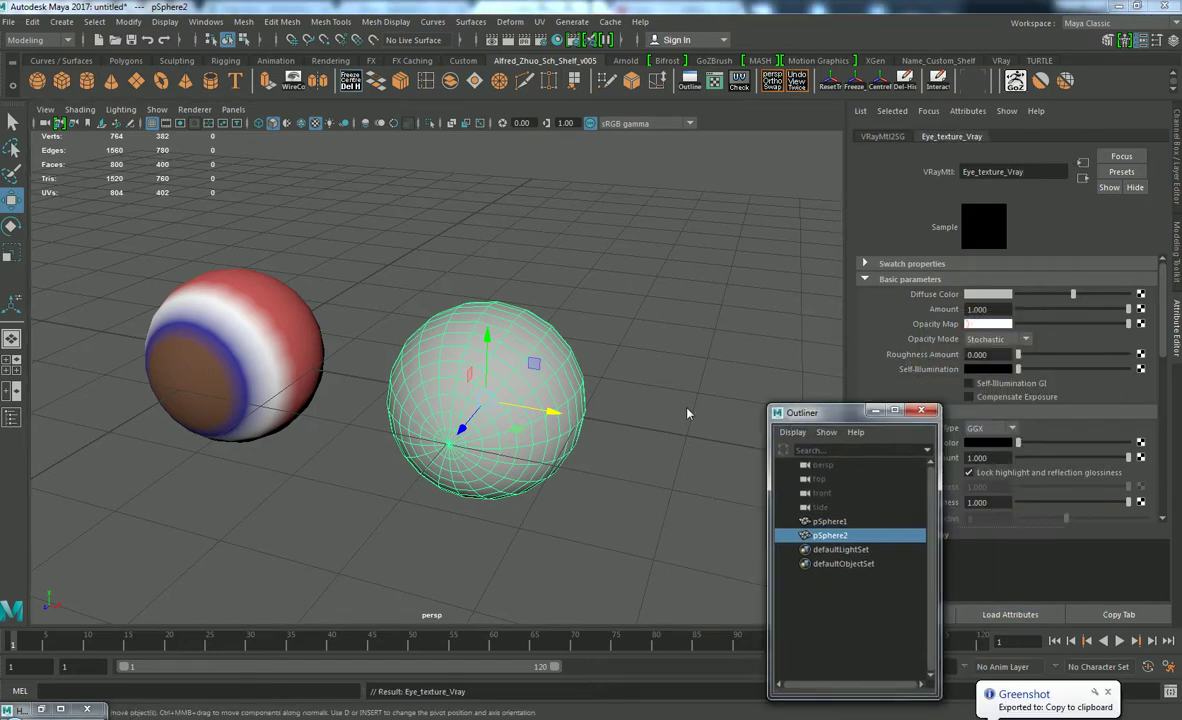
pyautogui.click(305, 330)
pyautogui.click(505, 375)
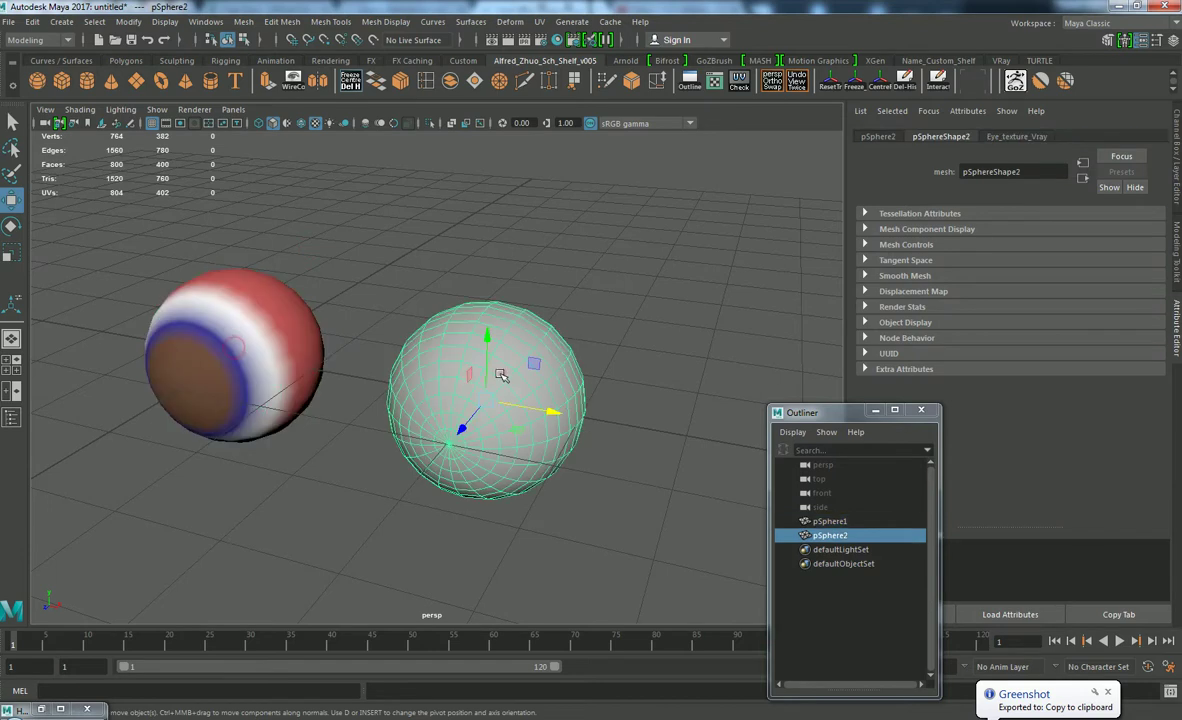
pyautogui.click(250, 352)
pyautogui.click(514, 400)
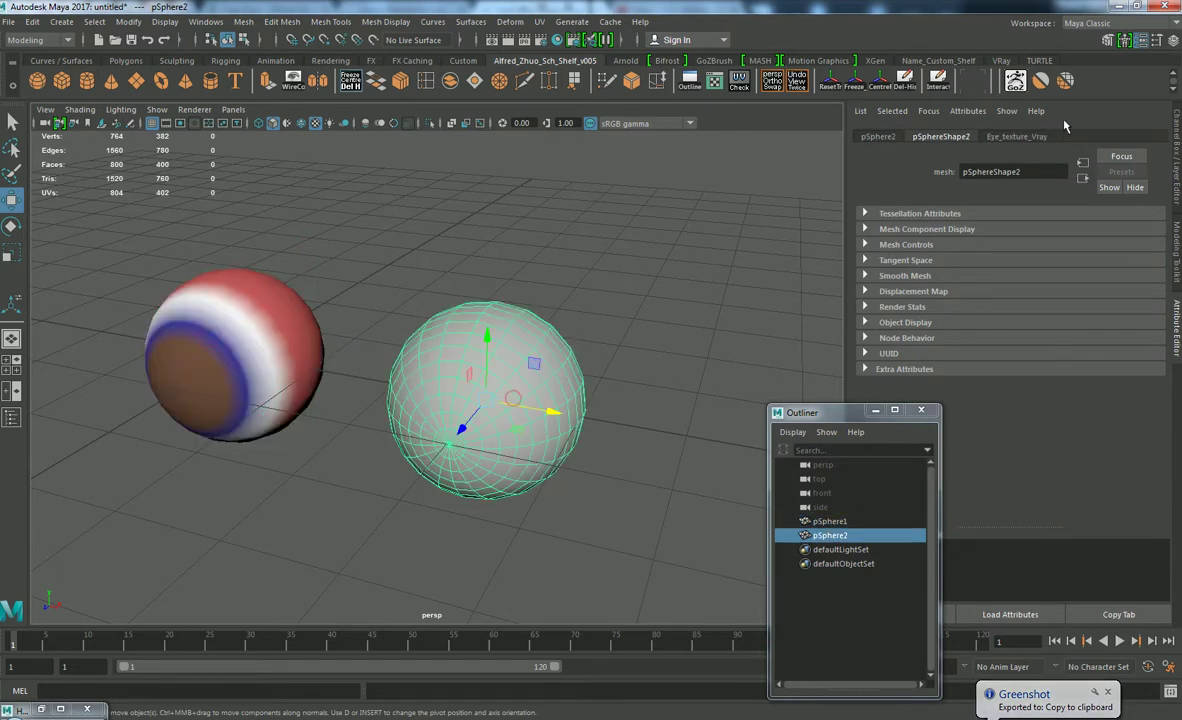
pyautogui.click(1026, 139)
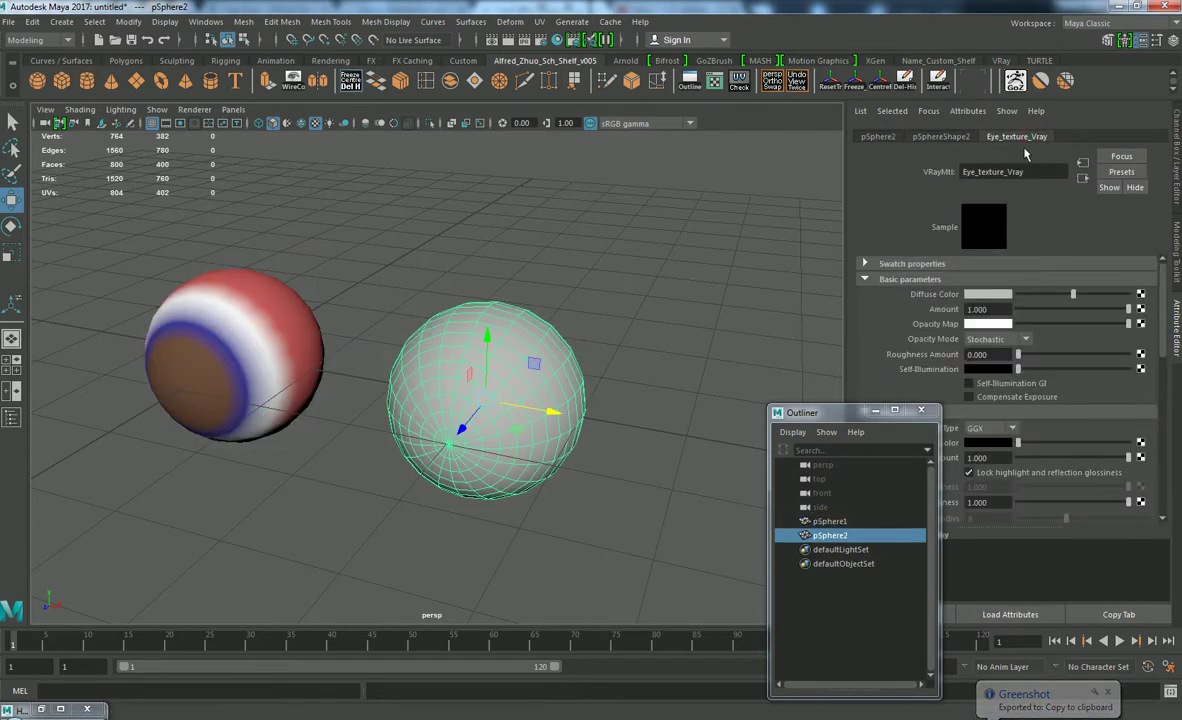
# - Connect a File texture node to the Diffuse Color of Eye_texture_Vray
pyautogui.click(1141, 294)
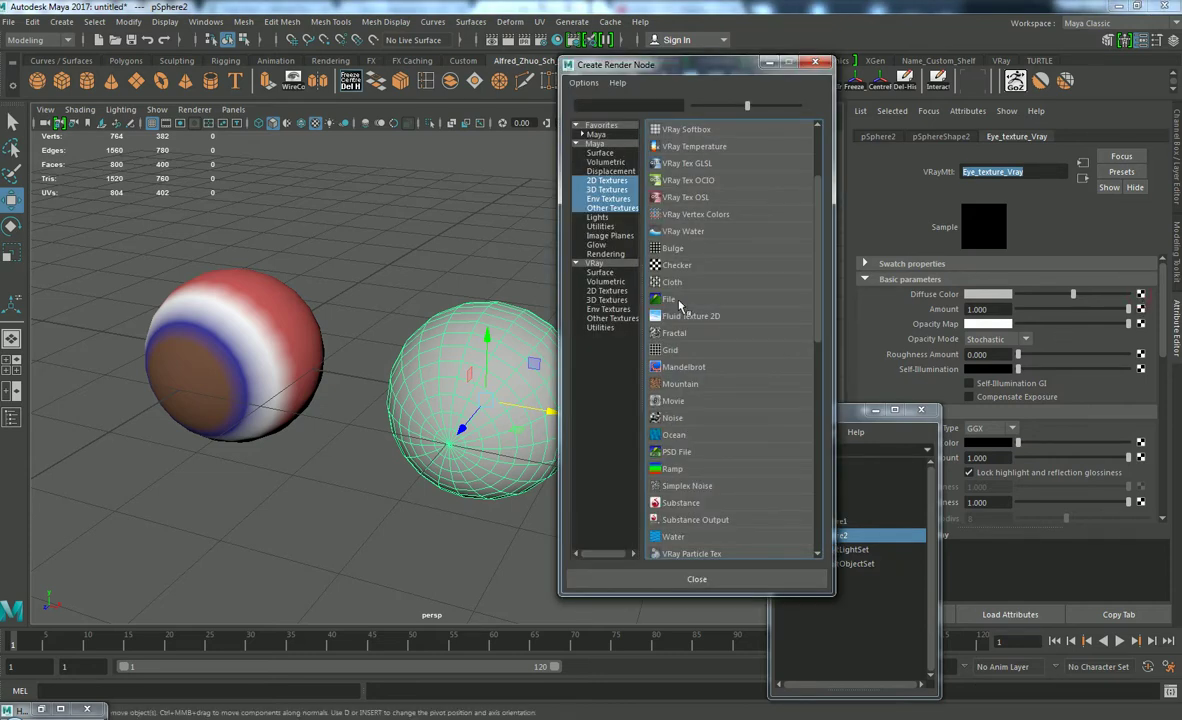
pyautogui.press('ctrl+Print')
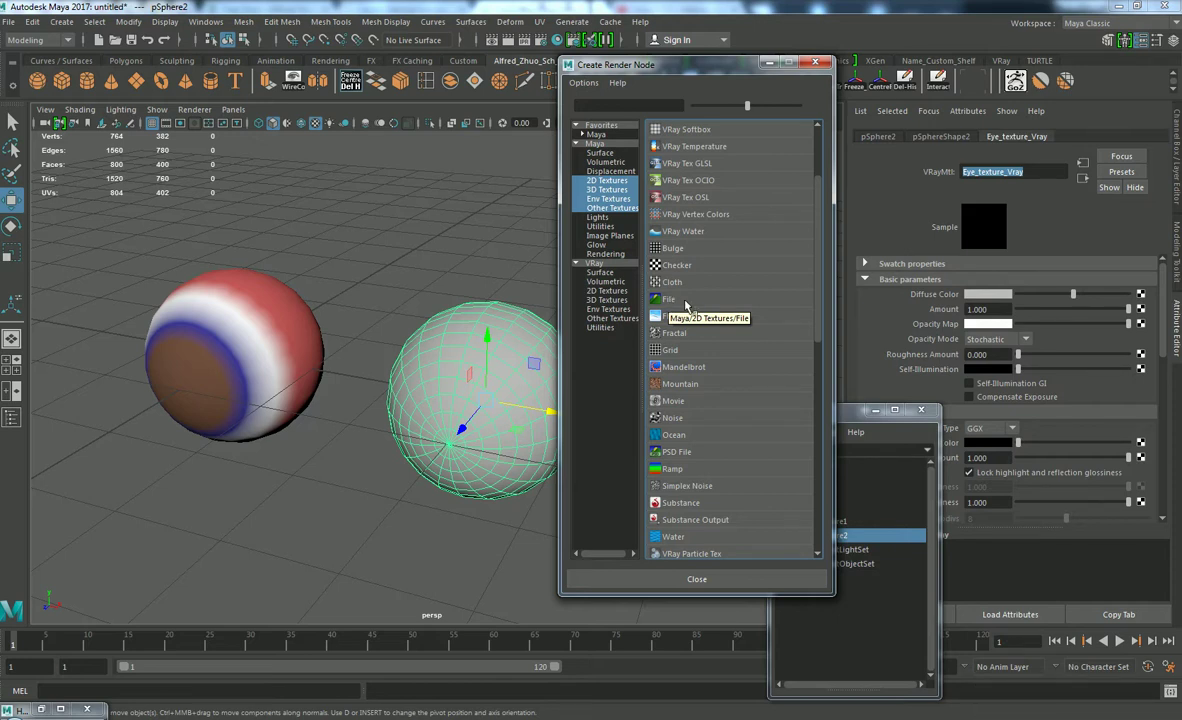
pyautogui.click(680, 300)
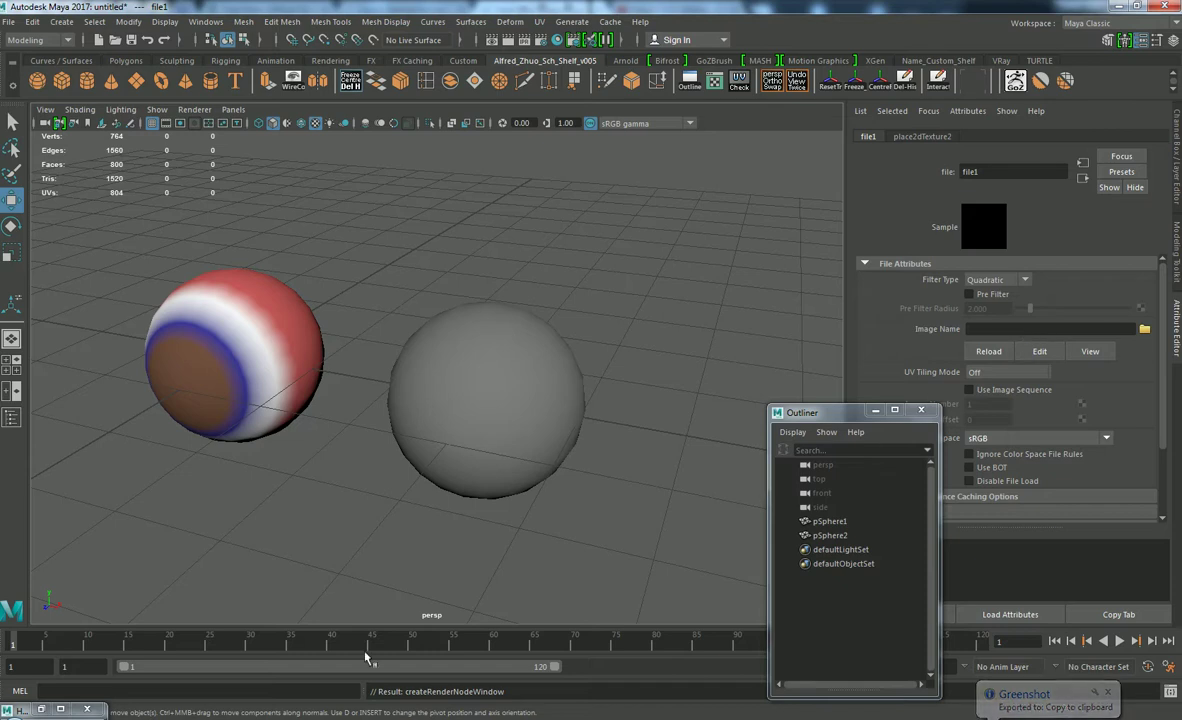
# - Switch to Chrome and examine the image results for "royalty free eye texture"
pyautogui.click(265, 716)
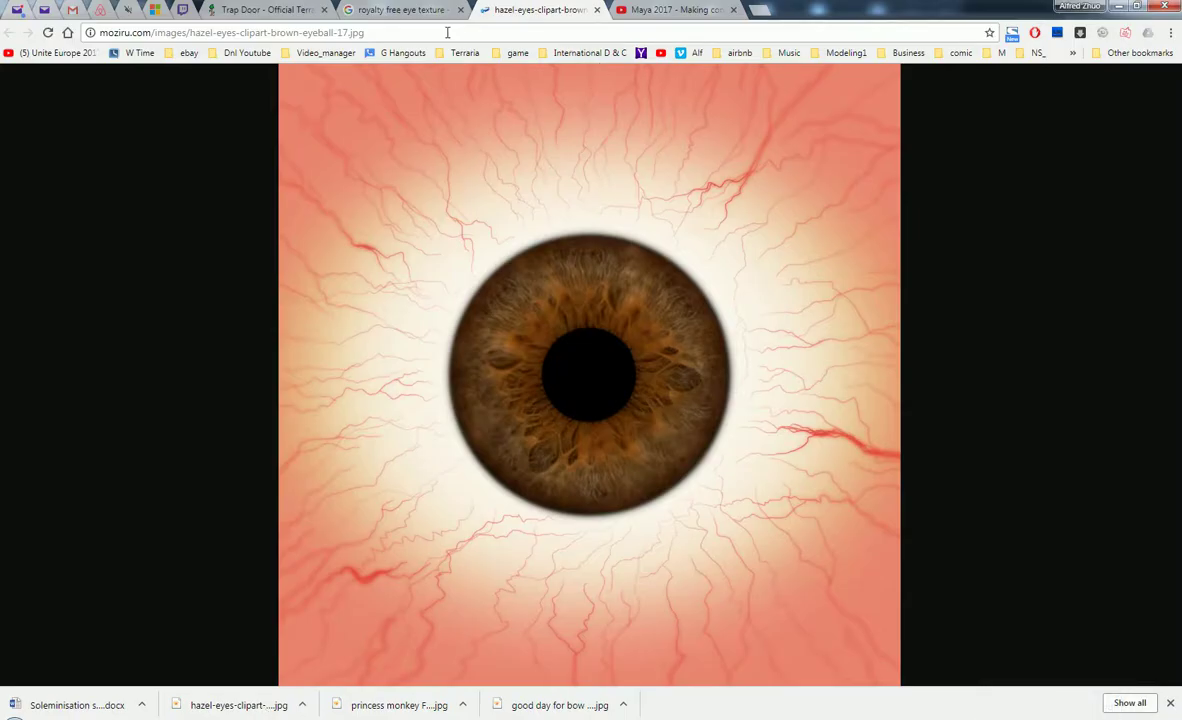
pyautogui.click(420, 12)
pyautogui.click(1145, 237)
pyautogui.scroll(4, 1047, 274)
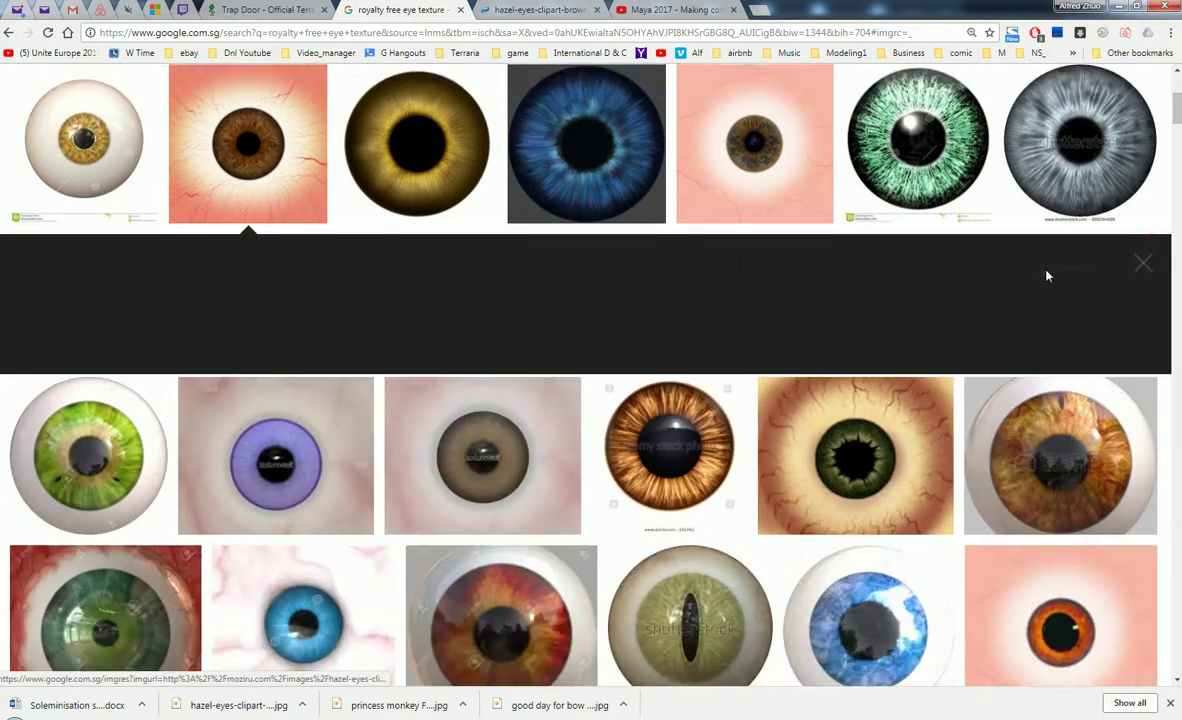
pyautogui.click(339, 100)
pyautogui.tripleClick(337, 100)
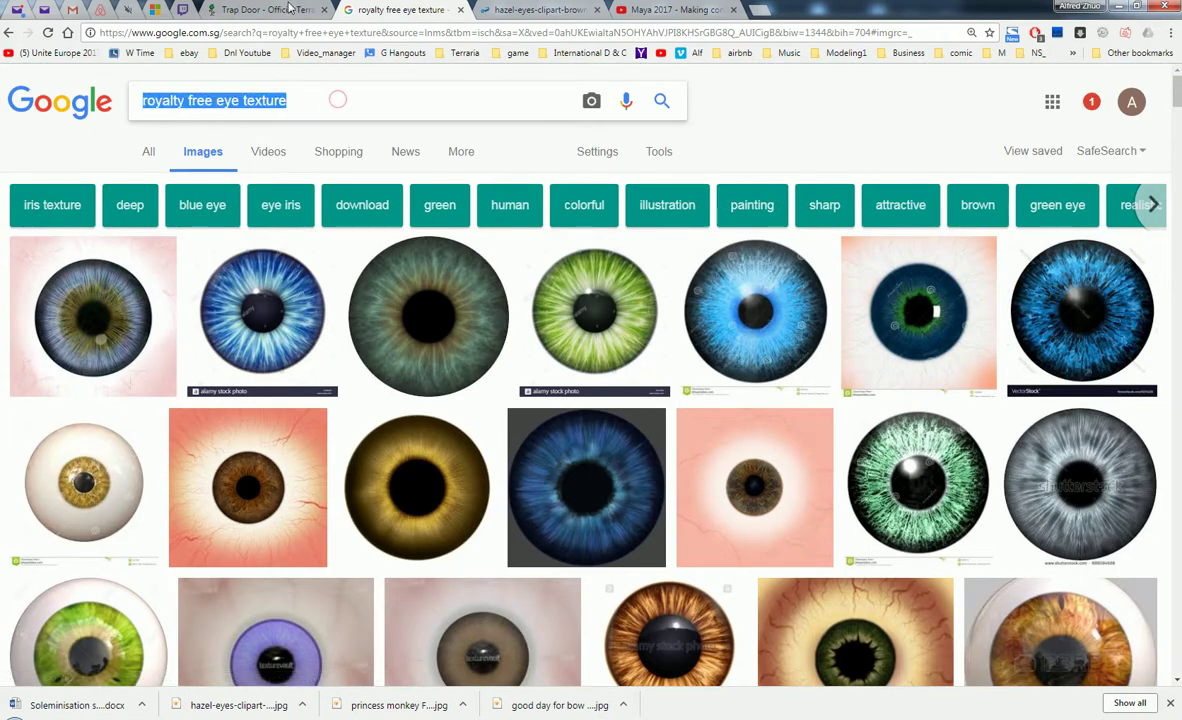
pyautogui.scroll(-1, 437, 132)
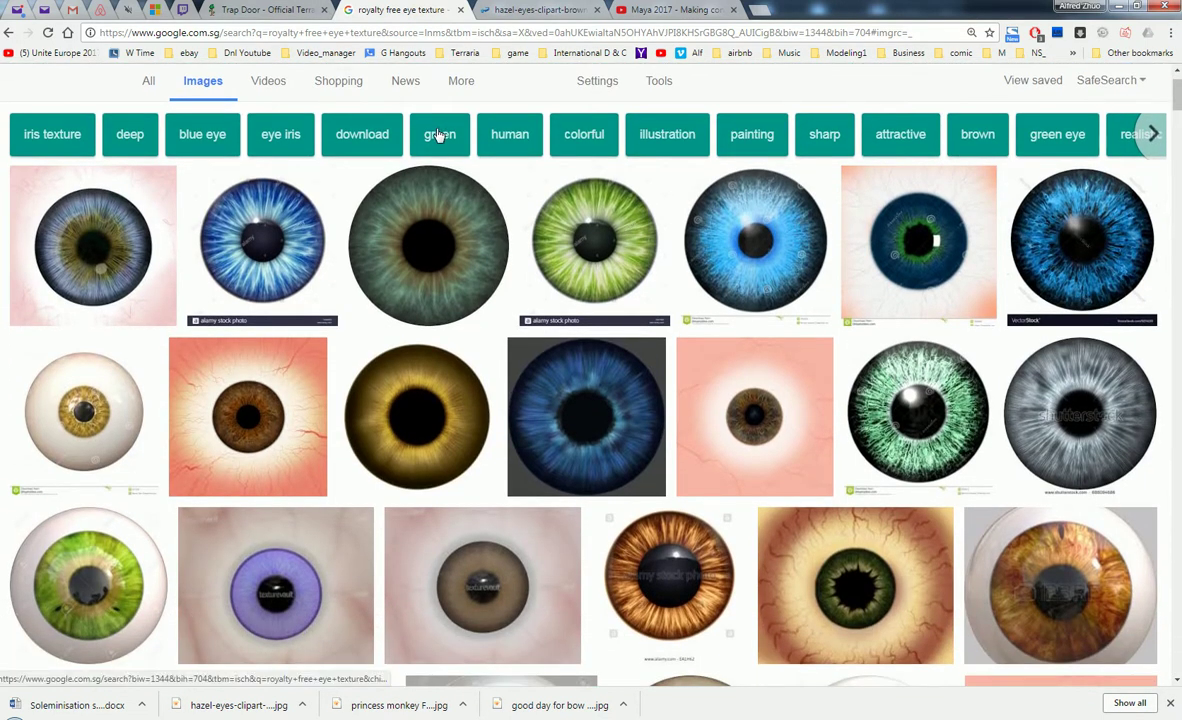
pyautogui.scroll(1, 459, 148)
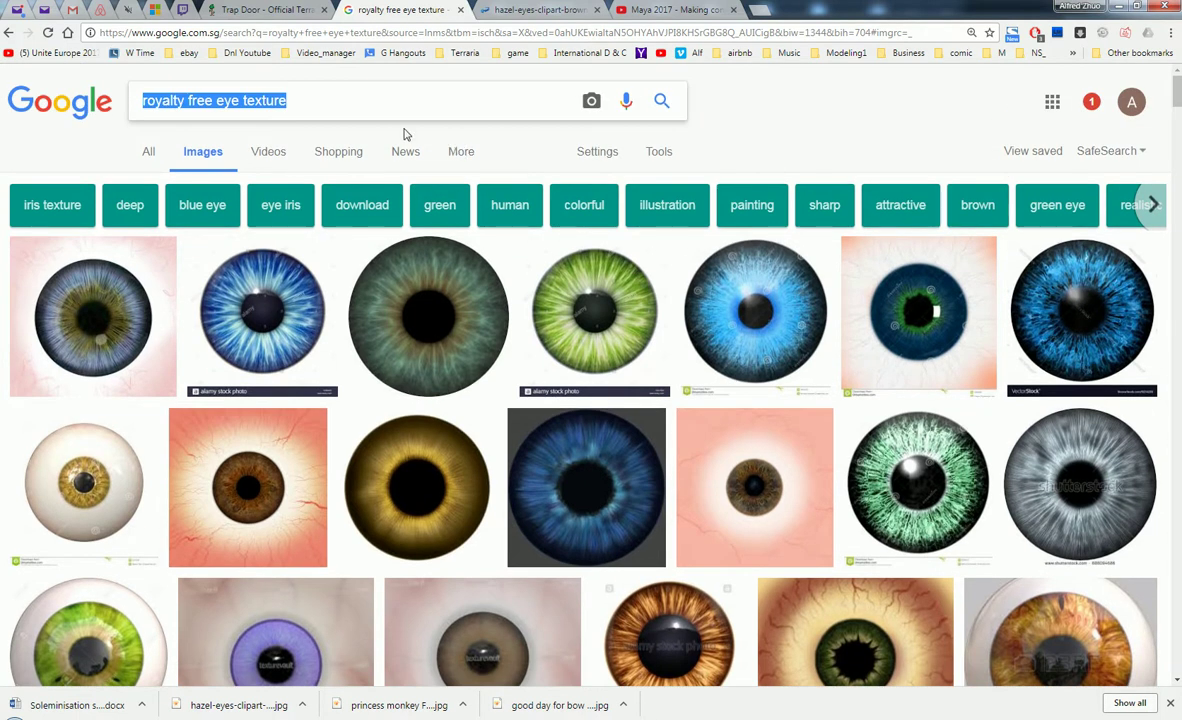
pyautogui.scroll(-2, 440, 142)
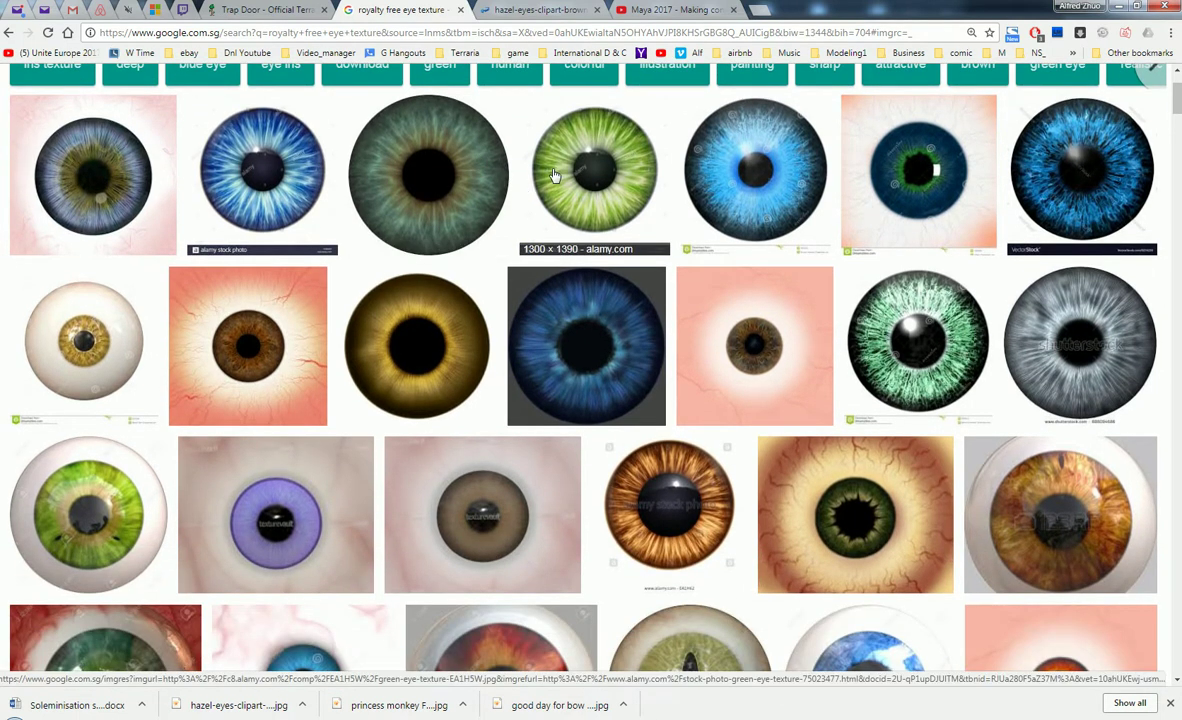
pyautogui.scroll(1, 560, 165)
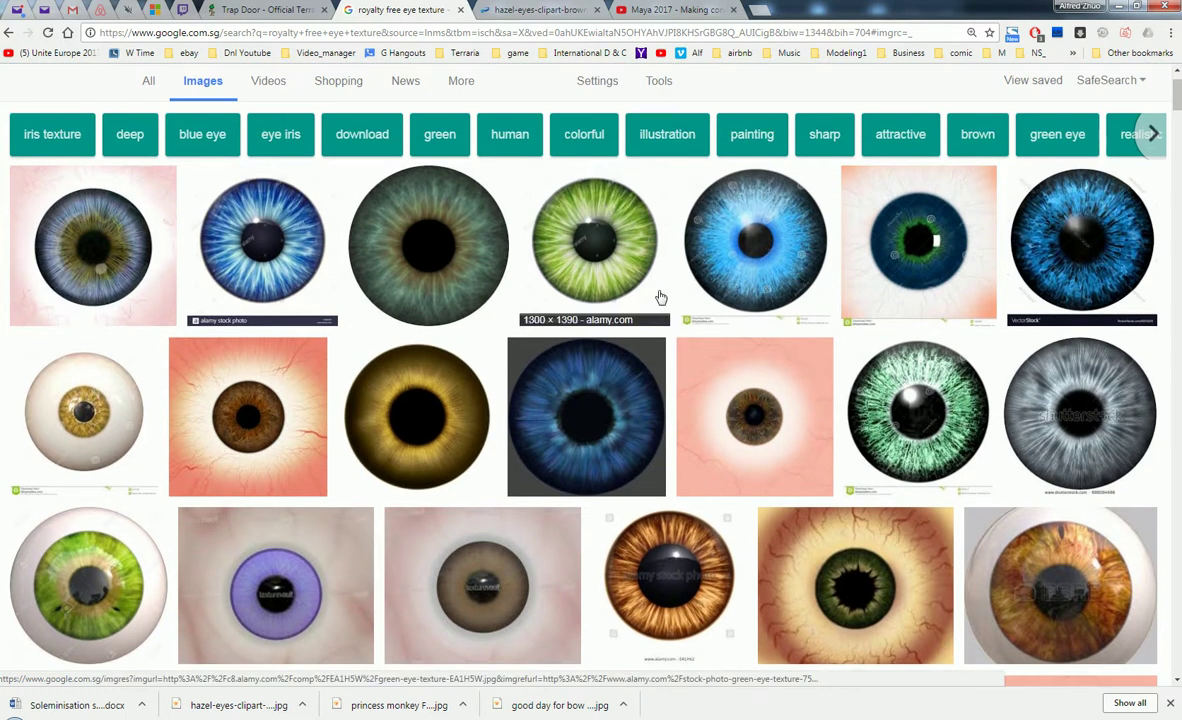
# - Preview the hazel brown eyeball image from moziru.com in the results and close the preview
pyautogui.hotkey('alt', 'Tab')
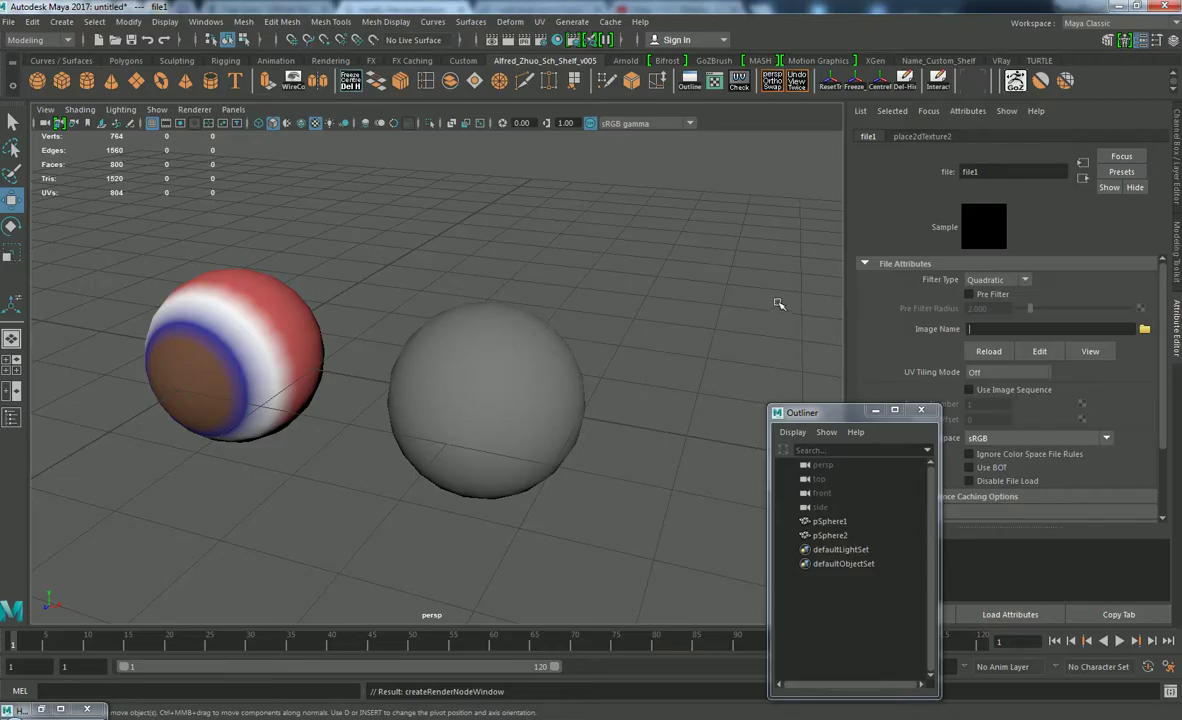
pyautogui.hotkey('alt', 'Tab')
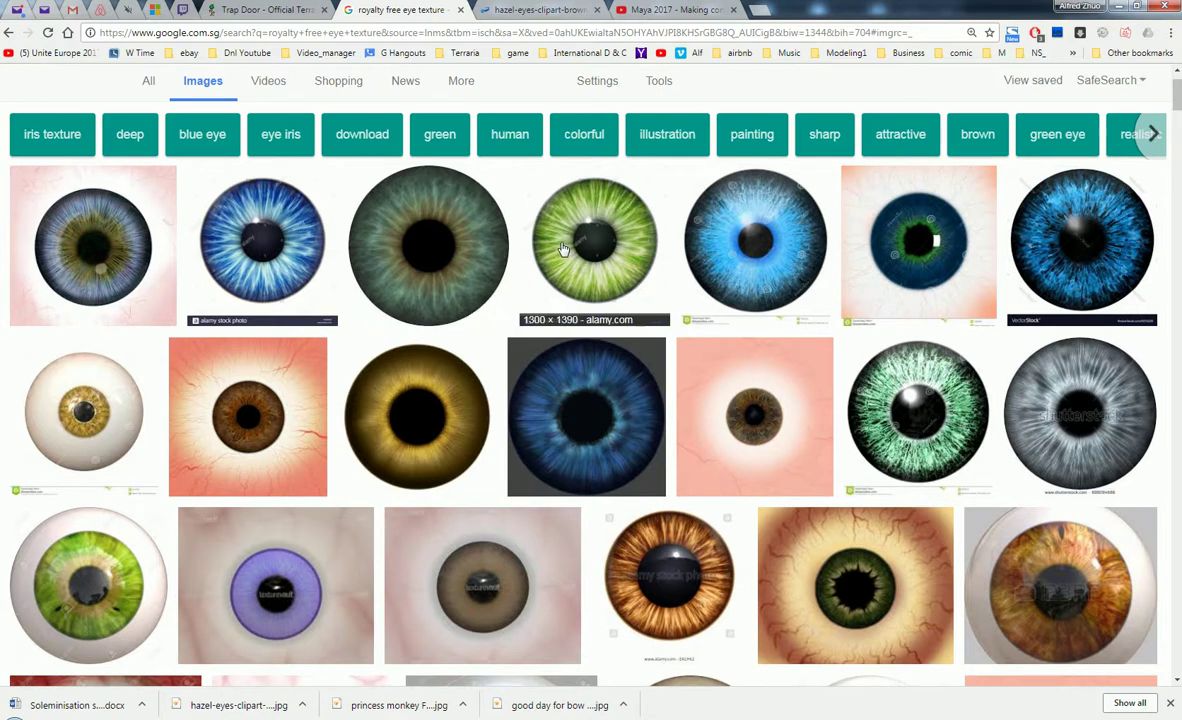
pyautogui.scroll(1, 600, 258)
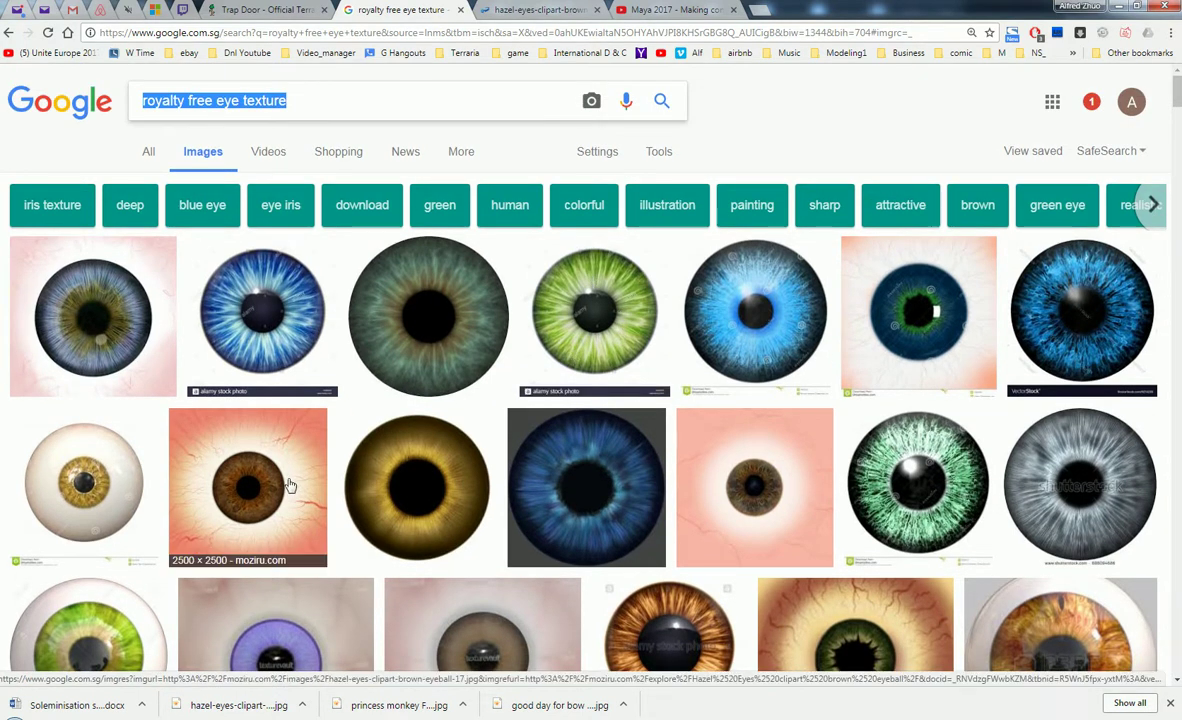
pyautogui.click(292, 484)
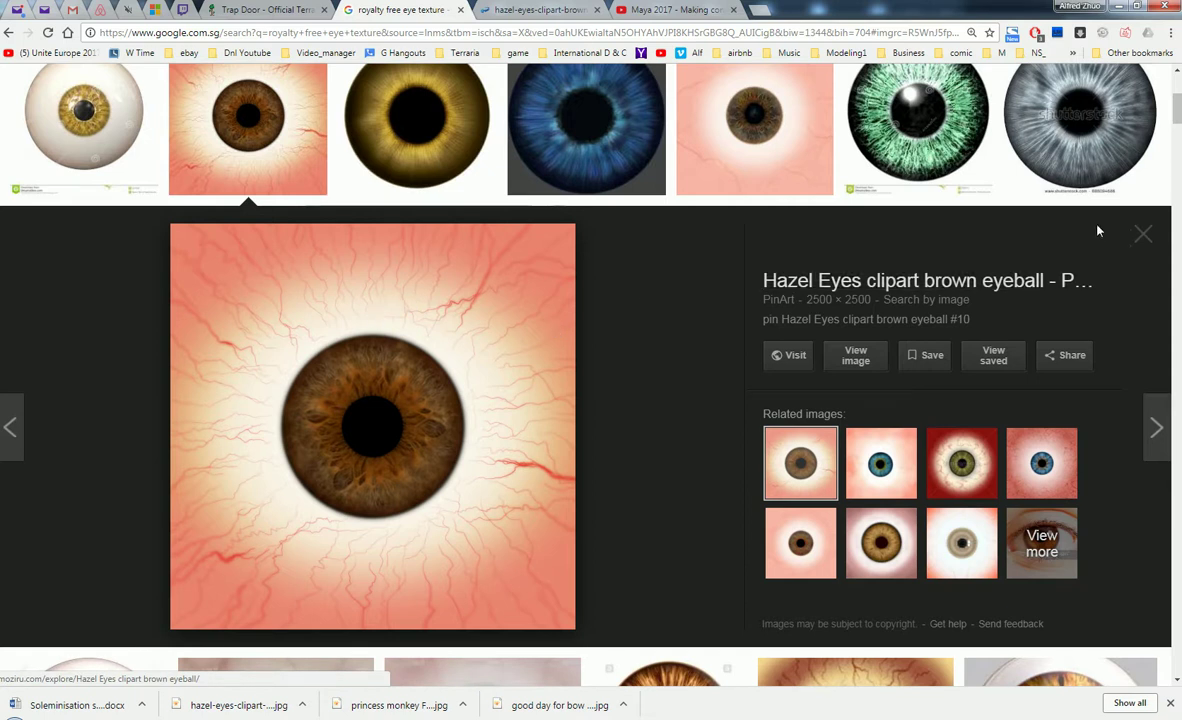
pyautogui.click(1141, 235)
pyautogui.scroll(4, 454, 164)
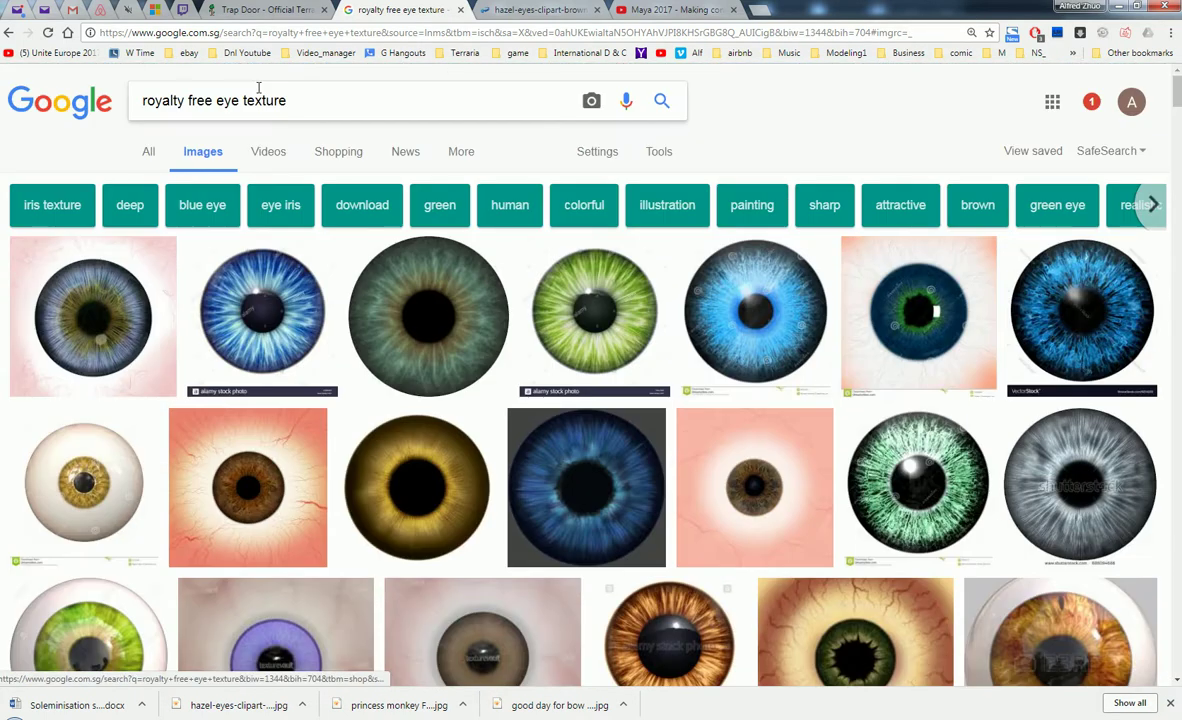
# - Highlight the words "royalty free" in the image search query
pyautogui.moveTo(214, 106); pyautogui.dragTo(138, 101)
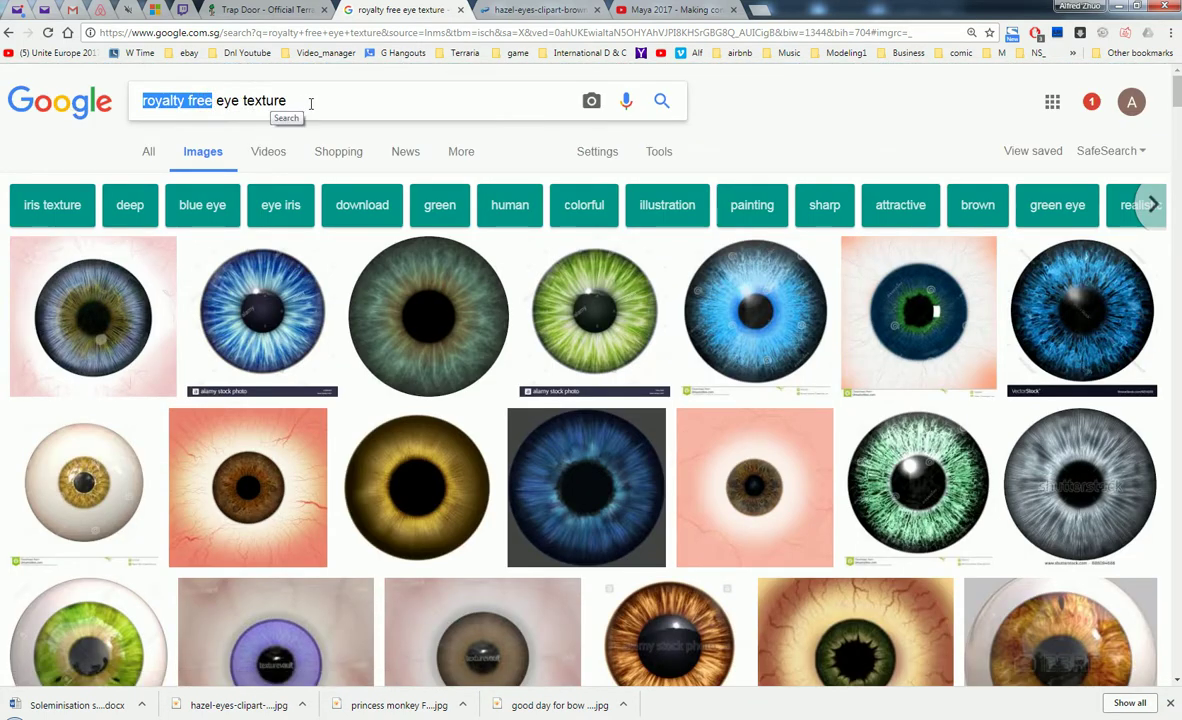
pyautogui.moveTo(377, 101); pyautogui.dragTo(136, 108)
pyautogui.click(246, 102)
pyautogui.moveTo(243, 101); pyautogui.dragTo(137, 105)
pyautogui.click(229, 103)
pyautogui.moveTo(213, 101); pyautogui.dragTo(138, 103)
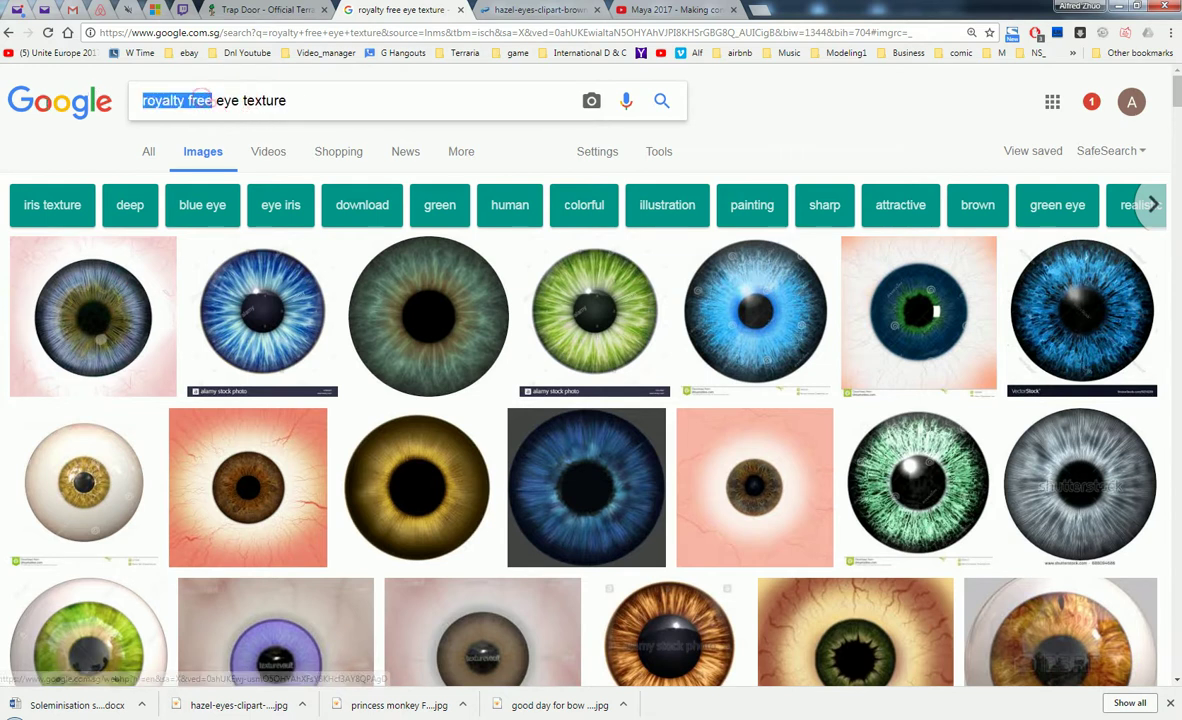
pyautogui.scroll(-1, 293, 356)
pyautogui.scroll(1, 293, 356)
pyautogui.moveTo(216, 102); pyautogui.dragTo(141, 103)
pyautogui.hotkey('alt', 'Tab')
pyautogui.hotkey('alt', 'Tab')
pyautogui.hotkey('alt', 'Tab')
pyautogui.hotkey('alt', 'Tab')
pyautogui.hotkey('alt', 'Tab')
pyautogui.hotkey('alt', 'Tab')
pyautogui.click(206, 99)
pyautogui.moveTo(216, 101); pyautogui.dragTo(105, 118)
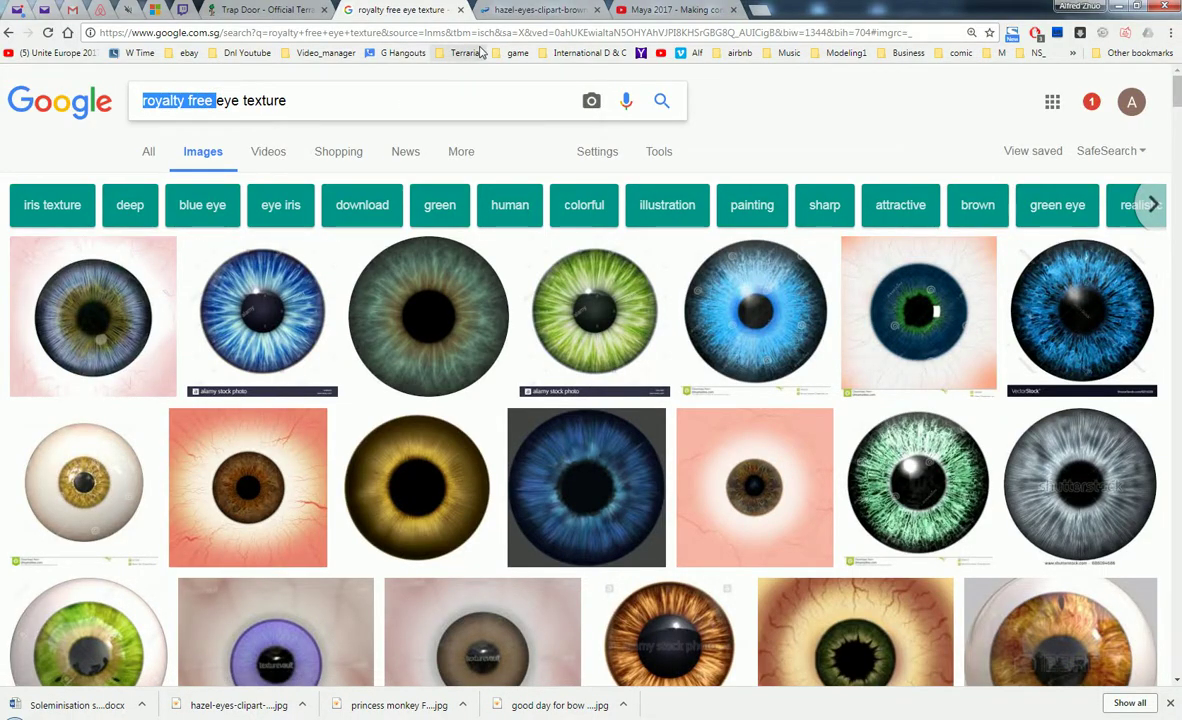
# - Switch to the A3_Eye sourceimages folder in Windows Explorer, view hazel-eyes-clipart-brown-eyeball-17.jpg at full size and close the viewer
pyautogui.click(312, 500)
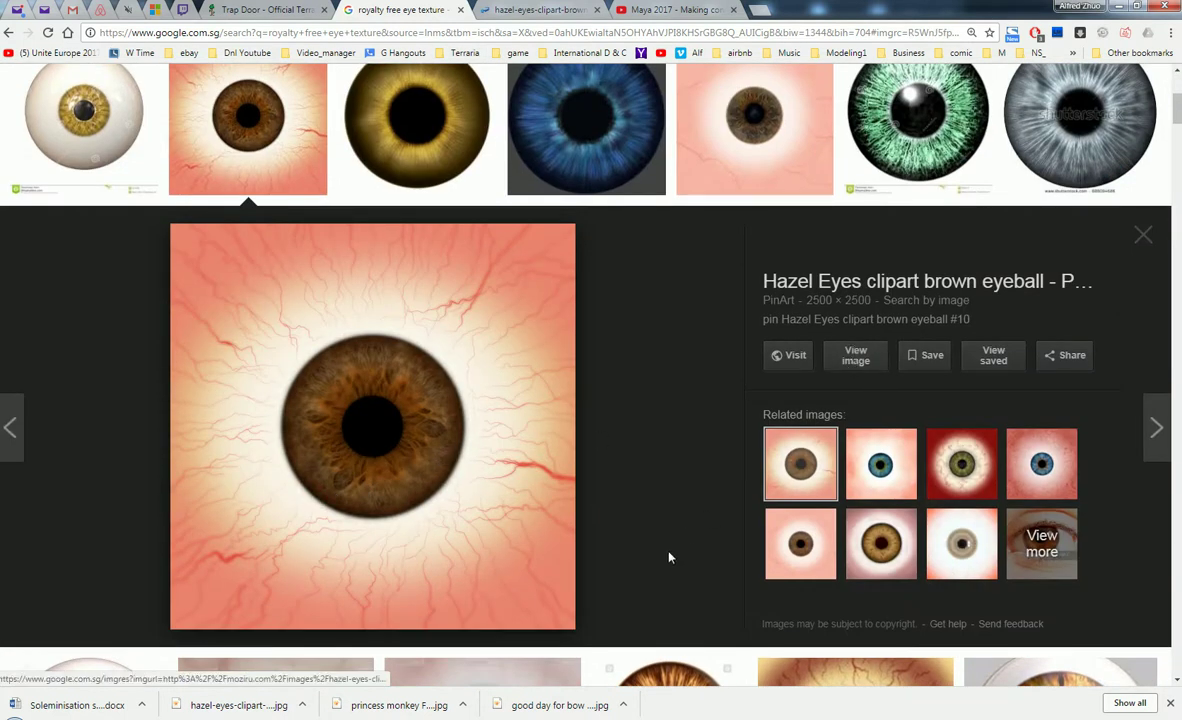
pyautogui.moveTo(433, 719)
pyautogui.click(643, 675)
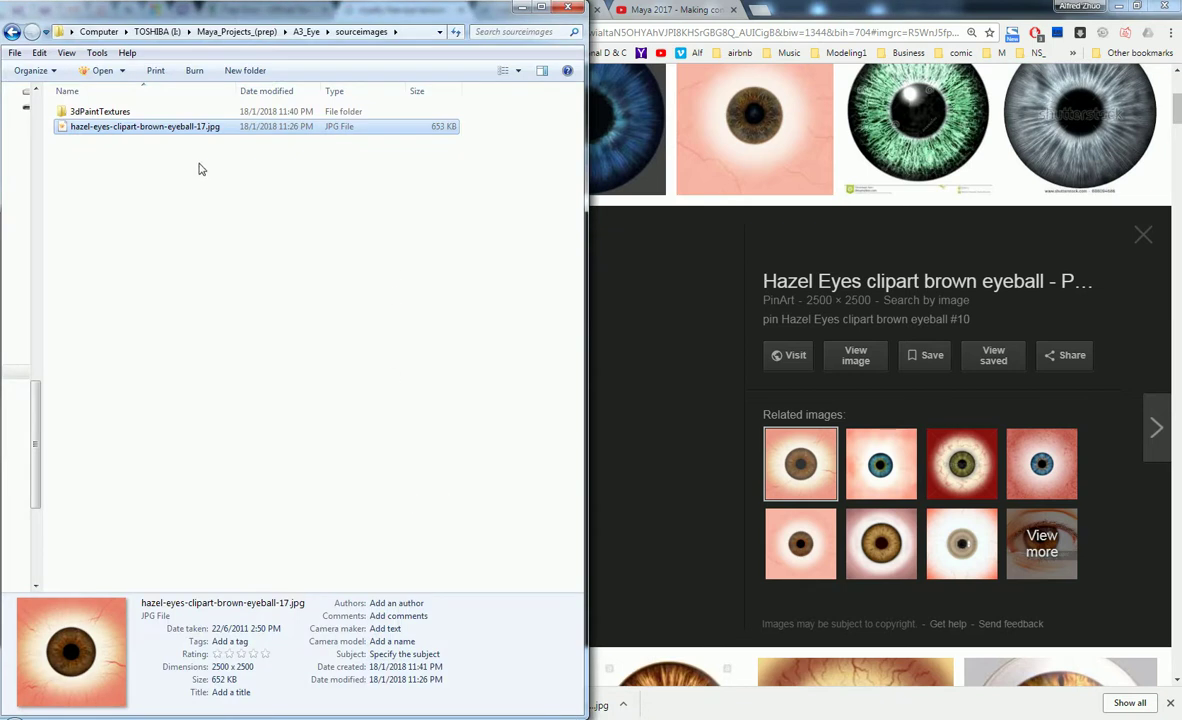
pyautogui.click(401, 30)
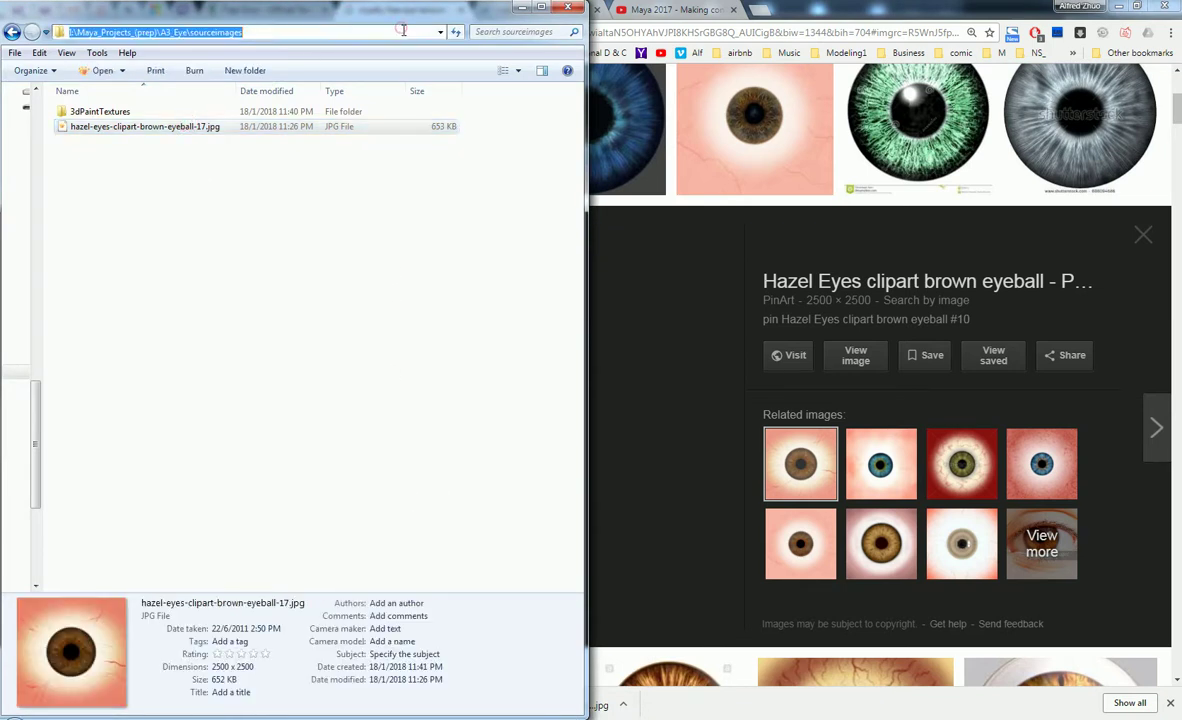
pyautogui.click(210, 202)
pyautogui.click(418, 28)
pyautogui.doubleClick(205, 127)
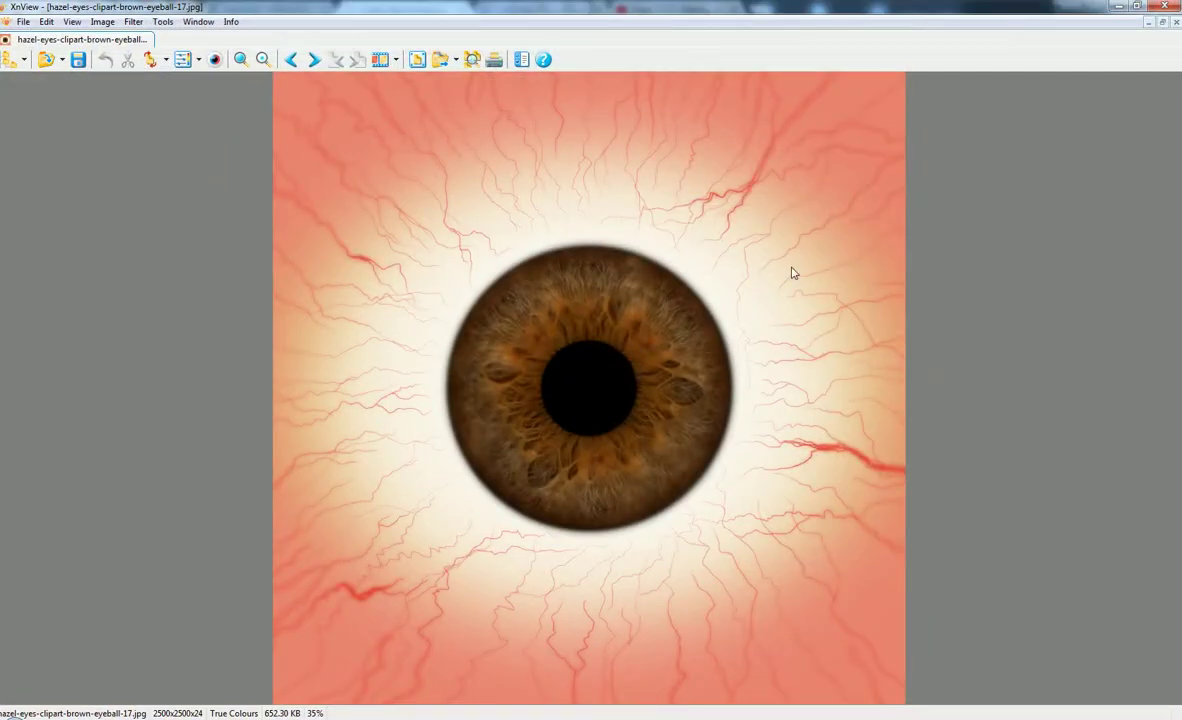
pyautogui.click(1164, 6)
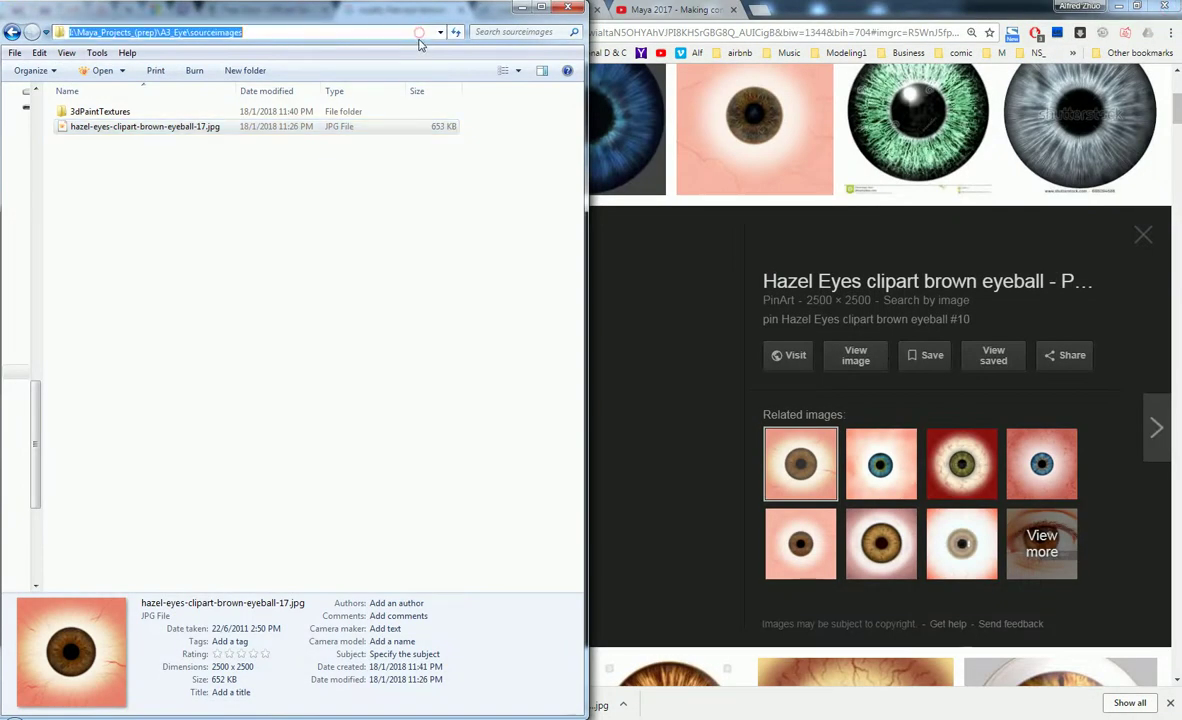
pyautogui.moveTo(816, 708)
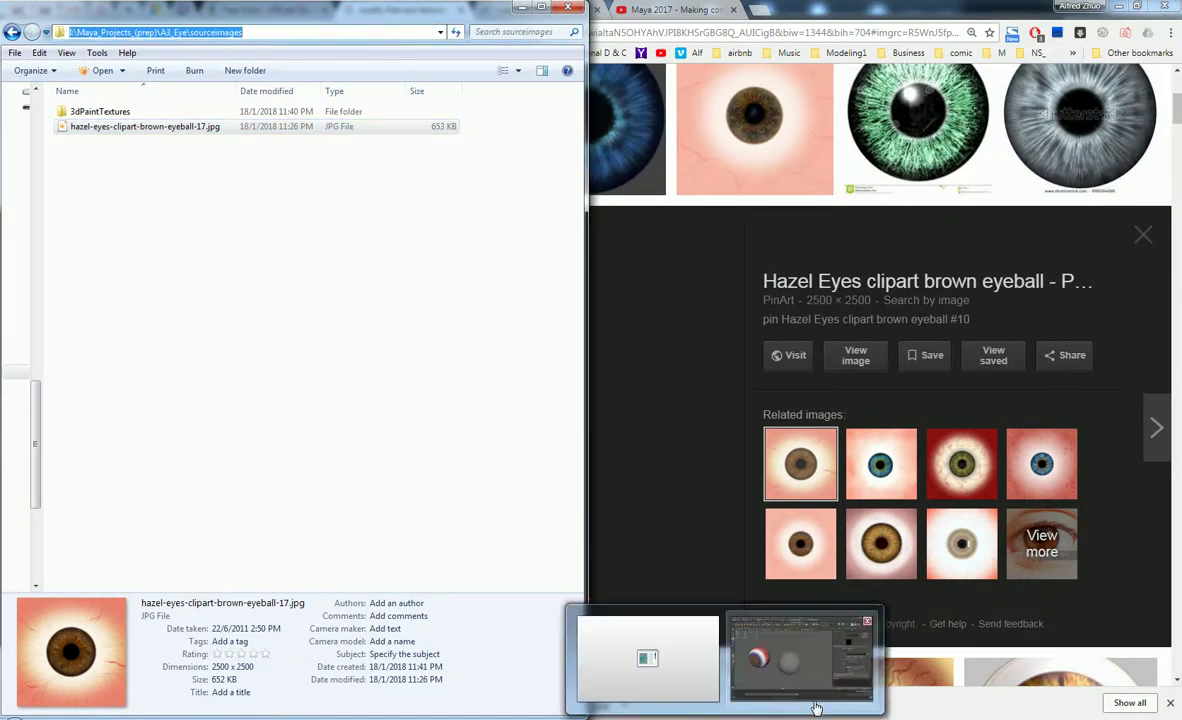
pyautogui.click(789, 632)
pyautogui.hotkey('alt', 'Tab')
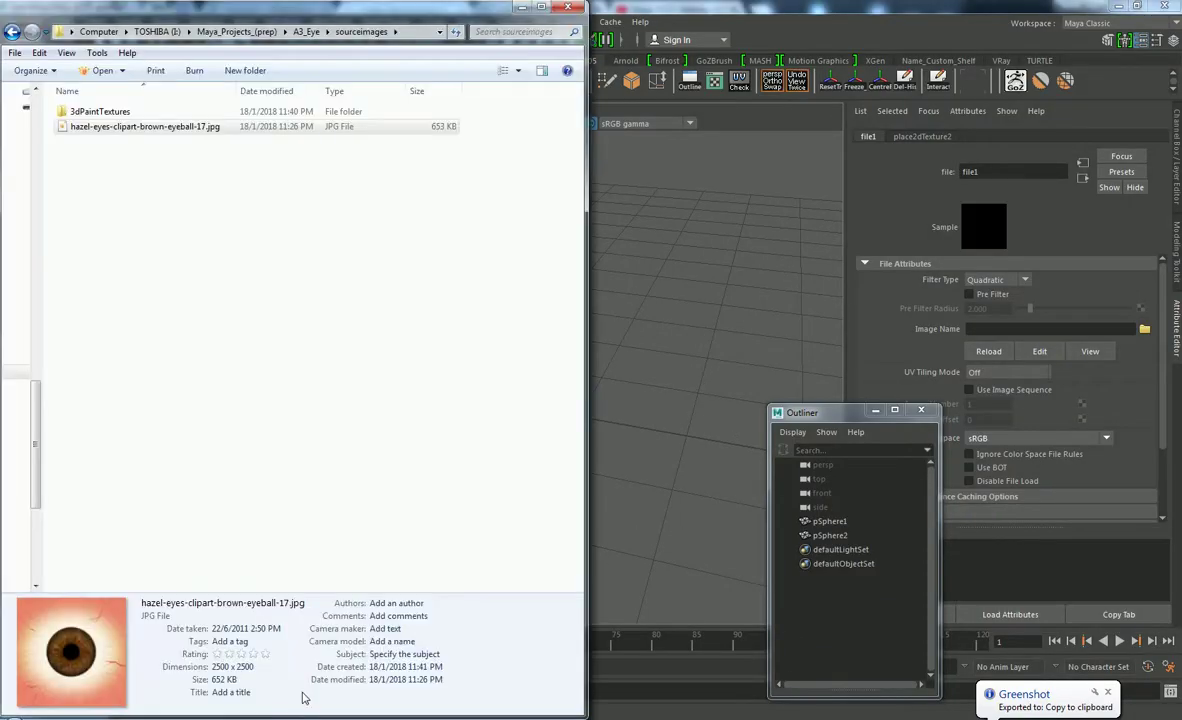
pyautogui.hotkey('alt', 'Tab')
pyautogui.scroll(2, 699, 322)
pyautogui.scroll(2, 700, 322)
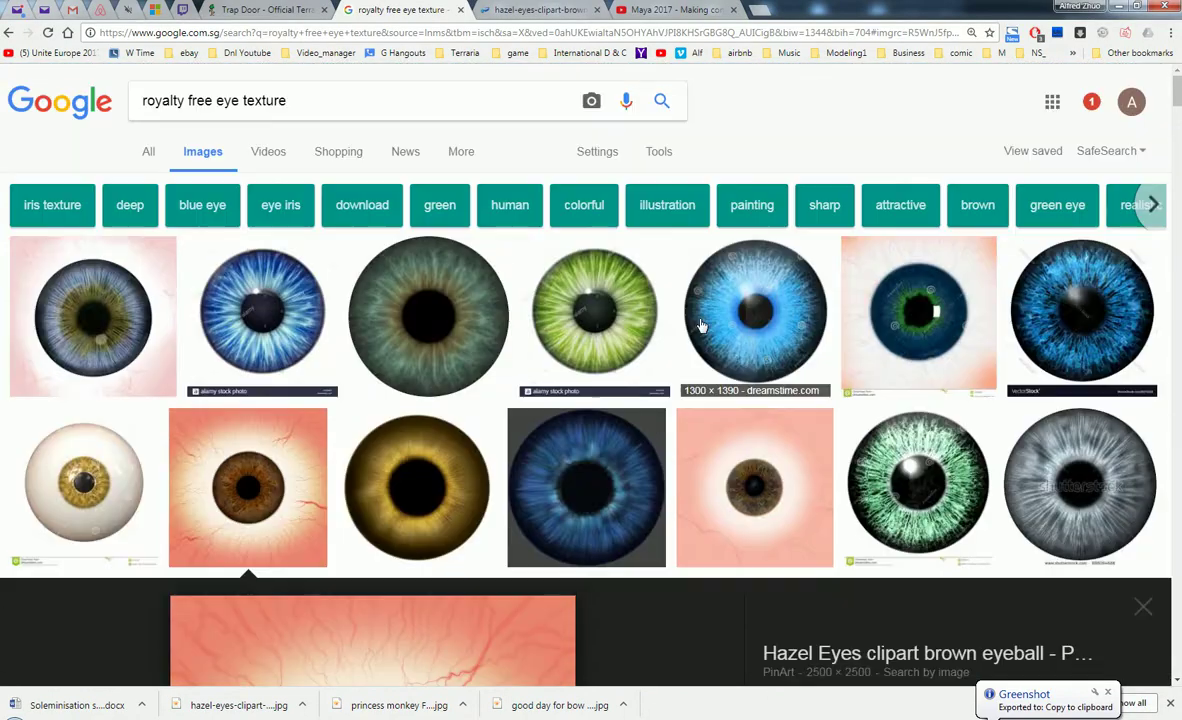
pyautogui.scroll(-3, 702, 326)
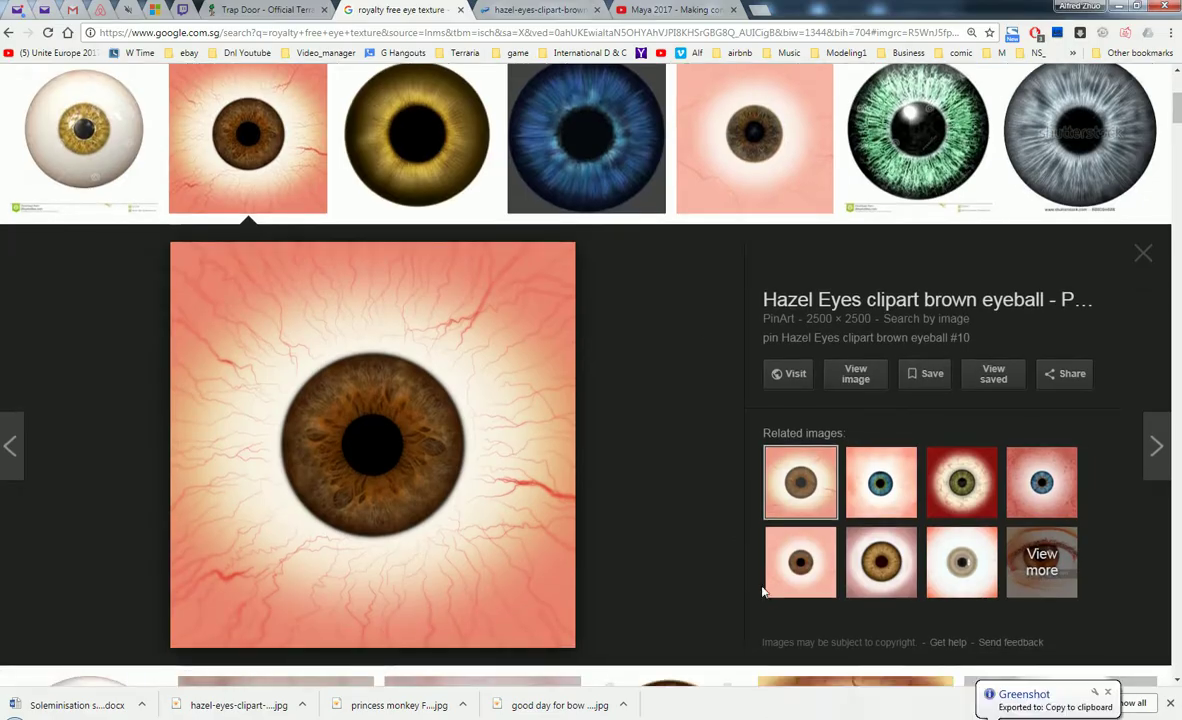
# - In Maya, load hazel-eyes-clipart-brown-eyeball-17.jpg from sourceimages into the file texture on the duplicate sphere's Diffuse Color
pyautogui.click(757, 716)
pyautogui.click(612, 280)
pyautogui.click(557, 351)
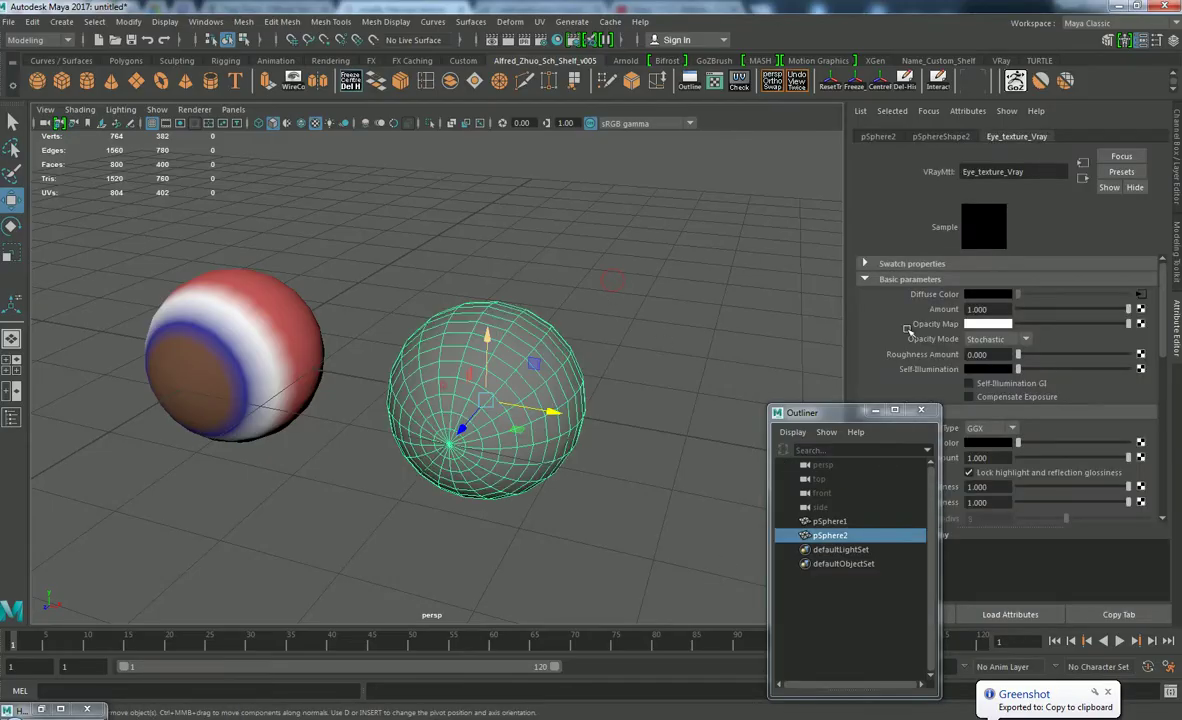
pyautogui.click(1141, 295)
pyautogui.click(1144, 329)
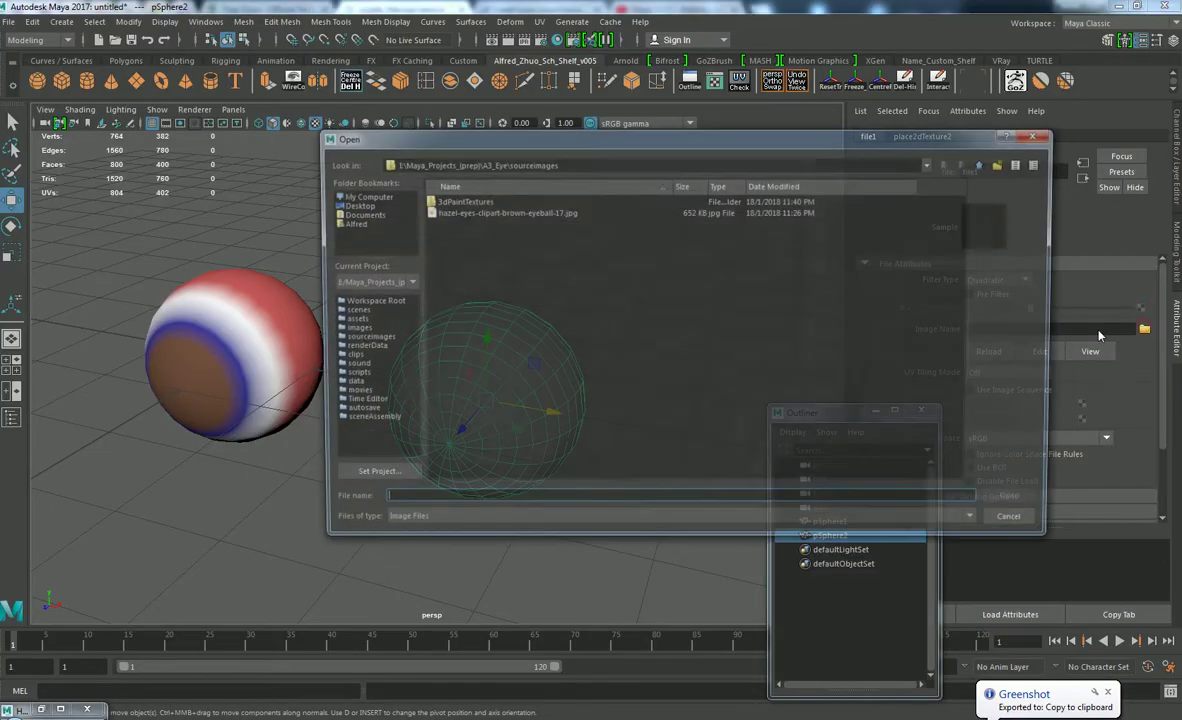
pyautogui.click(521, 212)
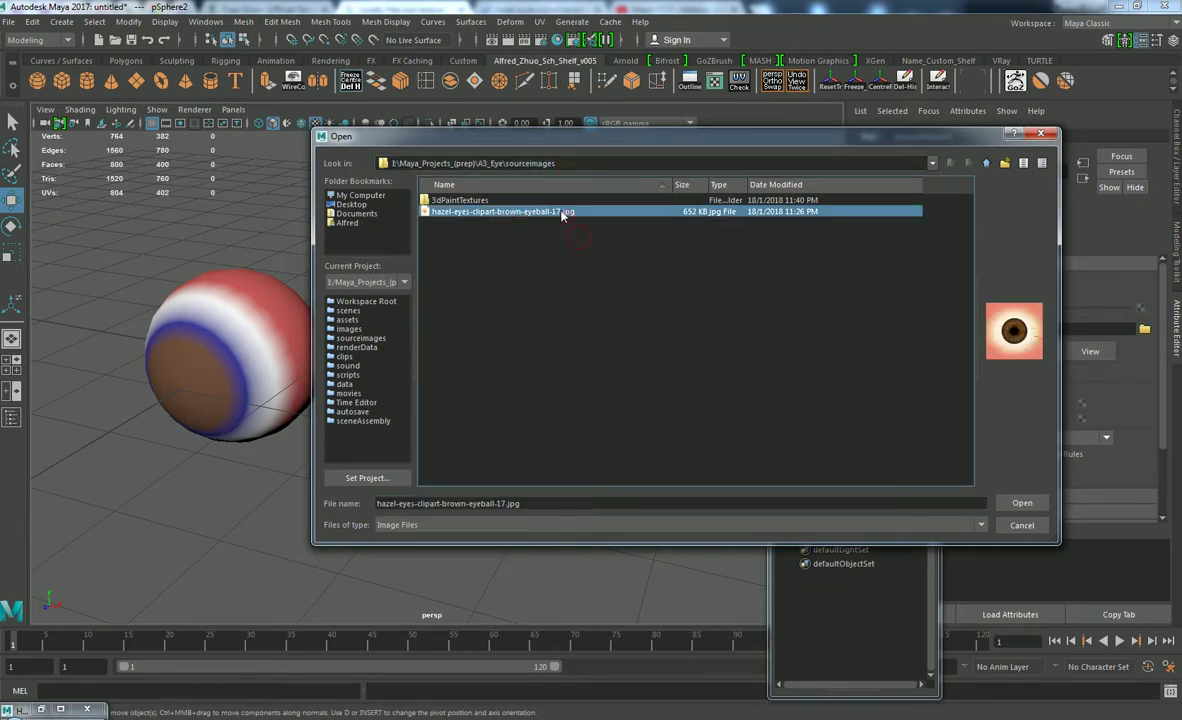
pyautogui.doubleClick(546, 214)
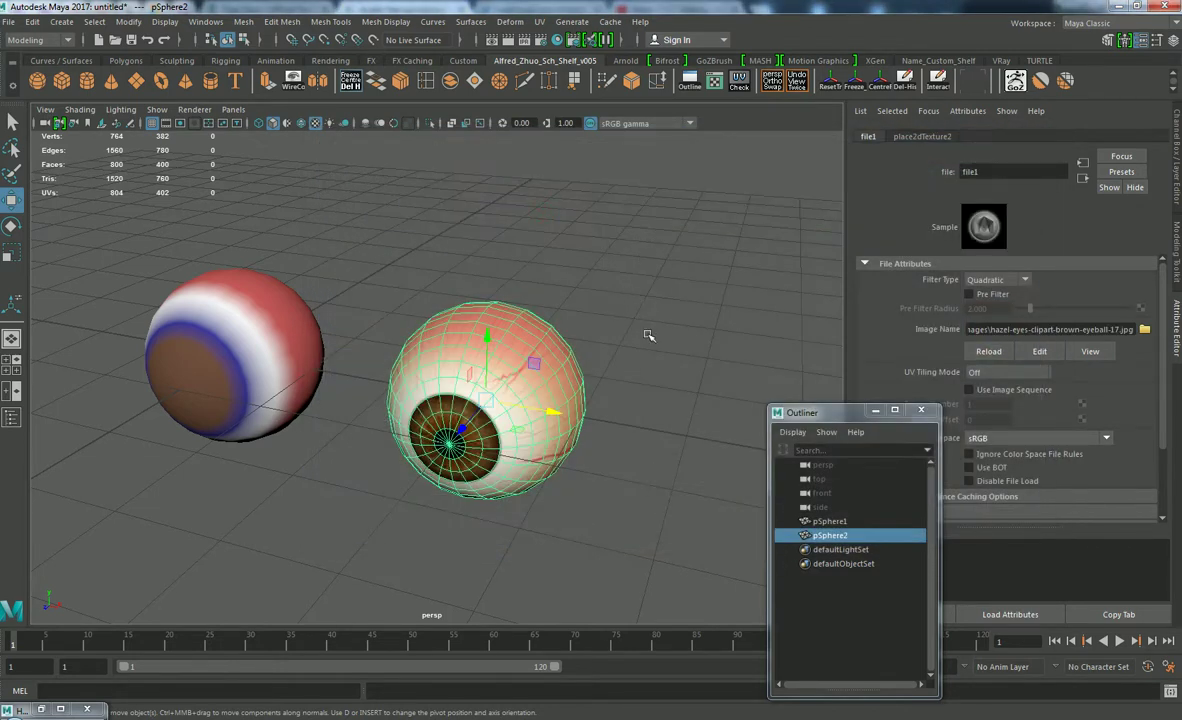
# - Examine how the eyeball texture wraps around the iris and sides of the duplicate sphere, and deselect the sphere
pyautogui.keyDown('alt'); pyautogui.moveTo(653, 332); pyautogui.dragTo(628, 375, button='middle'); pyautogui.keyUp('alt')
pyautogui.keyDown('alt'); pyautogui.moveTo(628, 375); pyautogui.dragTo(540, 342); pyautogui.keyUp('alt')
pyautogui.keyDown('alt'); pyautogui.moveTo(486, 336); pyautogui.dragTo(522, 346, button='right'); pyautogui.keyUp('alt')
pyautogui.keyDown('alt'); pyautogui.moveTo(510, 340); pyautogui.dragTo(628, 284, button='middle'); pyautogui.keyUp('alt')
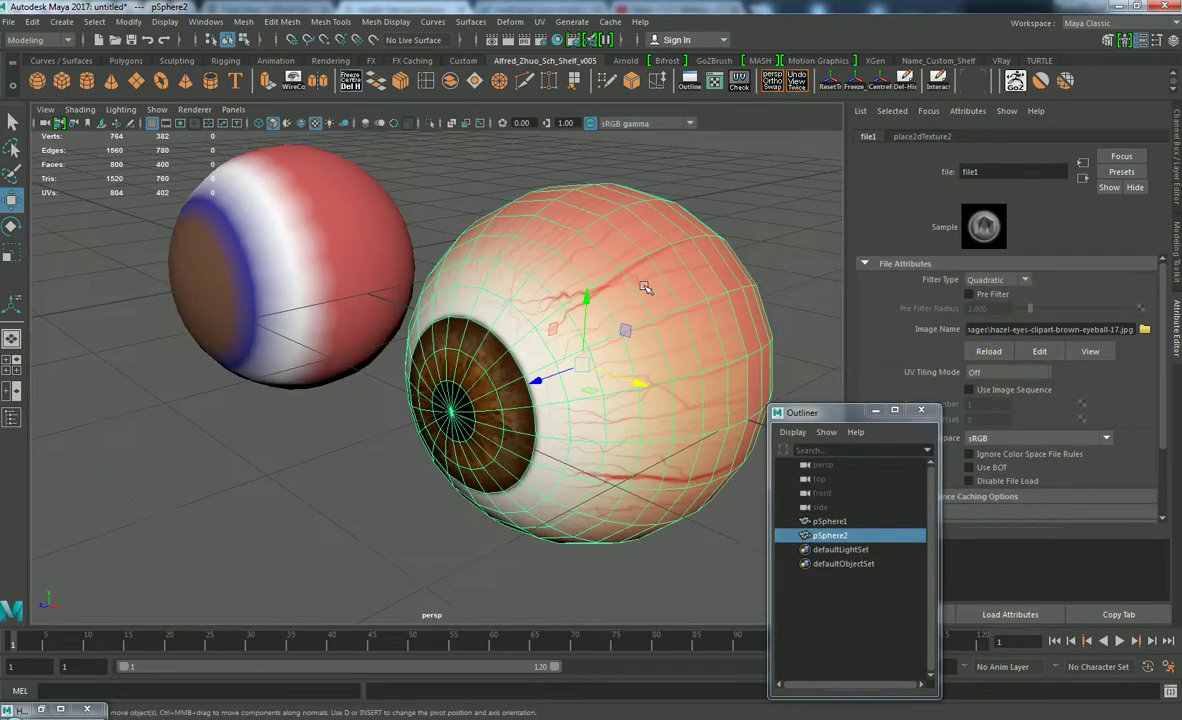
pyautogui.keyDown('alt'); pyautogui.moveTo(628, 284); pyautogui.dragTo(545, 282); pyautogui.keyUp('alt')
pyautogui.click(652, 272)
pyautogui.keyDown('alt'); pyautogui.moveTo(501, 285); pyautogui.dragTo(462, 288, button='right'); pyautogui.keyUp('alt')
pyautogui.keyDown('alt'); pyautogui.moveTo(462, 288); pyautogui.dragTo(697, 292); pyautogui.keyUp('alt')
pyautogui.keyDown('alt'); pyautogui.moveTo(697, 292); pyautogui.dragTo(628, 369, button='middle'); pyautogui.keyUp('alt')
# - Examine the texture seam towards the back of the duplicate sphere from above, below and close up
pyautogui.keyDown('alt'); pyautogui.moveTo(628, 369); pyautogui.dragTo(446, 393); pyautogui.keyUp('alt')
pyautogui.keyDown('alt'); pyautogui.moveTo(446, 393); pyautogui.dragTo(462, 440, button='right'); pyautogui.keyUp('alt')
pyautogui.keyDown('alt'); pyautogui.moveTo(462, 440); pyautogui.dragTo(533, 362, button='middle'); pyautogui.keyUp('alt')
pyautogui.keyDown('alt'); pyautogui.moveTo(533, 364); pyautogui.dragTo(502, 328); pyautogui.keyUp('alt')
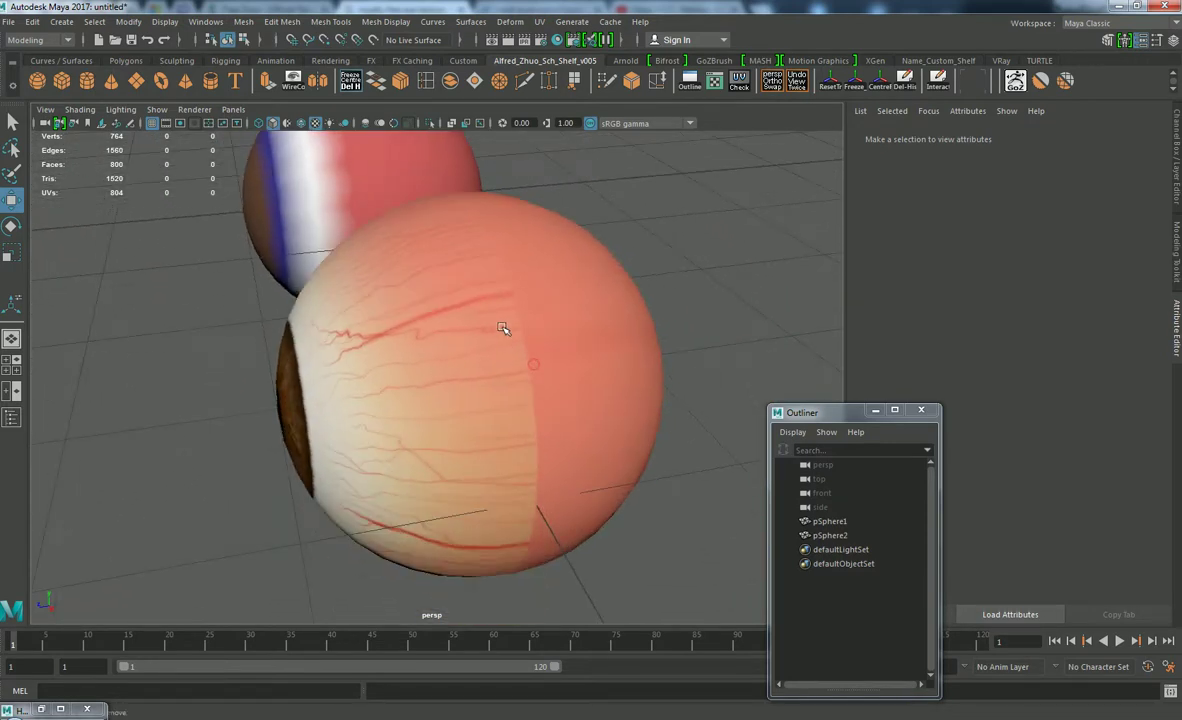
pyautogui.click(502, 328)
pyautogui.keyDown('alt'); pyautogui.moveTo(588, 361); pyautogui.dragTo(501, 327); pyautogui.keyUp('alt')
pyautogui.click(656, 232)
pyautogui.keyDown('alt'); pyautogui.moveTo(586, 361); pyautogui.dragTo(517, 305, button='right'); pyautogui.keyUp('alt')
pyautogui.keyDown('alt'); pyautogui.moveTo(517, 305); pyautogui.dragTo(511, 373); pyautogui.keyUp('alt')
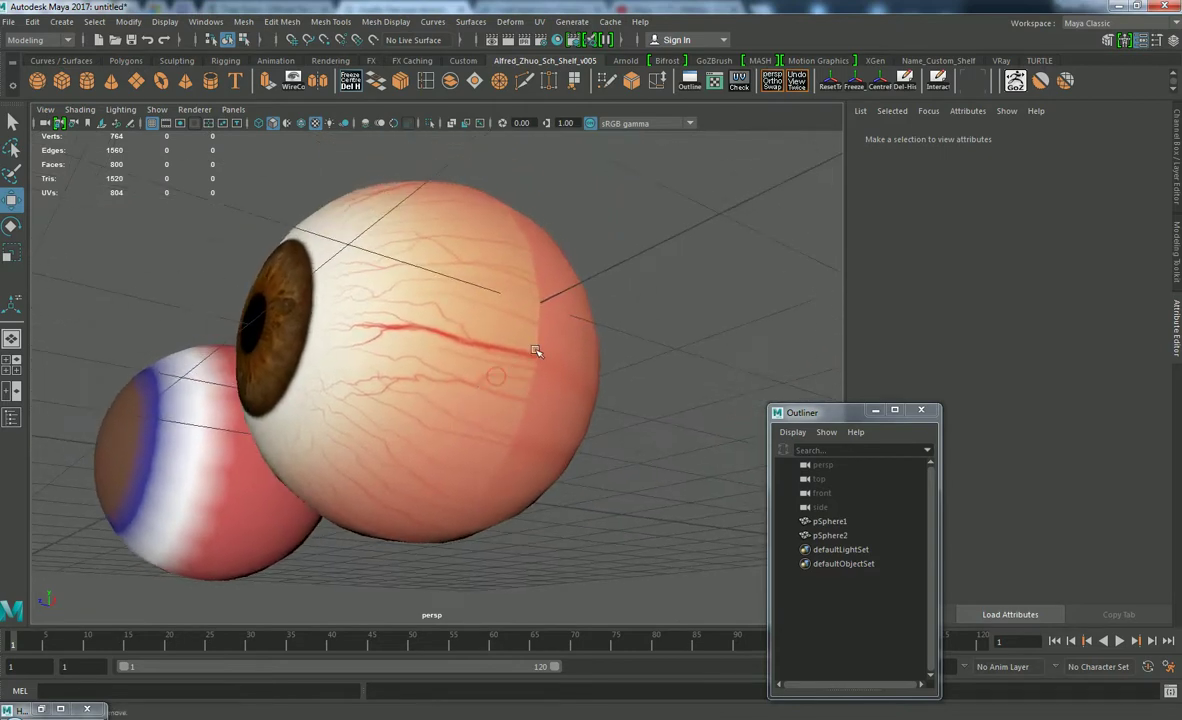
pyautogui.scroll(4, 511, 373)
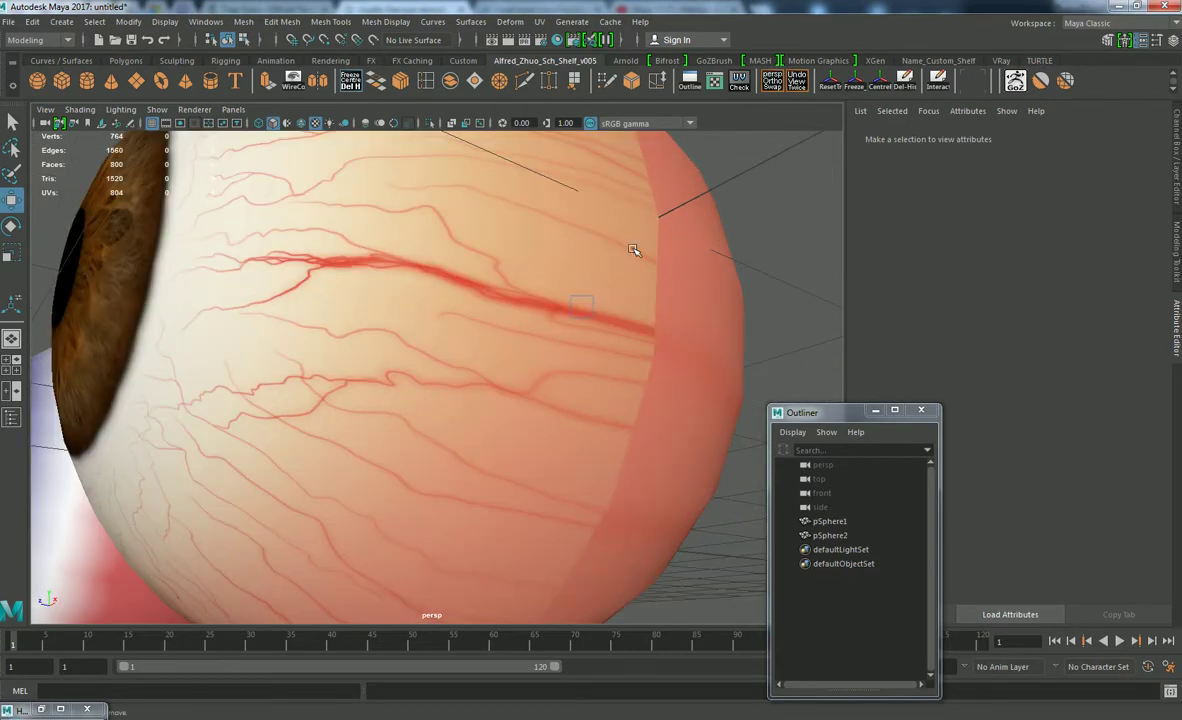
# - Select the edge loop along the duplicate sphere's texture seam and inspect it against the surrounding mesh
pyautogui.click(633, 249)
pyautogui.moveTo(633, 247); pyautogui.dragTo(633, 212, button='right')
pyautogui.doubleClick(660, 244)
pyautogui.keyDown('alt'); pyautogui.moveTo(546, 346); pyautogui.dragTo(362, 353); pyautogui.keyUp('alt')
pyautogui.scroll(-4, 483, 361)
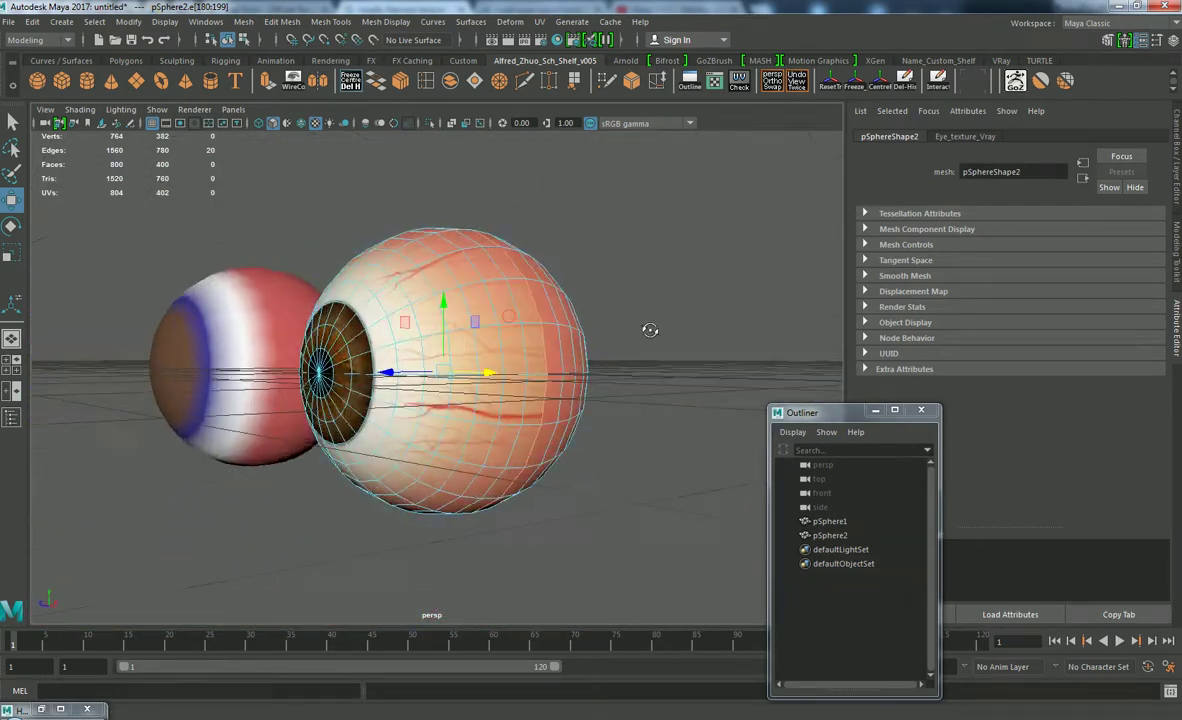
pyautogui.scroll(3, 640, 323)
pyautogui.keyDown('alt'); pyautogui.moveTo(640, 323); pyautogui.dragTo(601, 346, button='middle'); pyautogui.keyUp('alt')
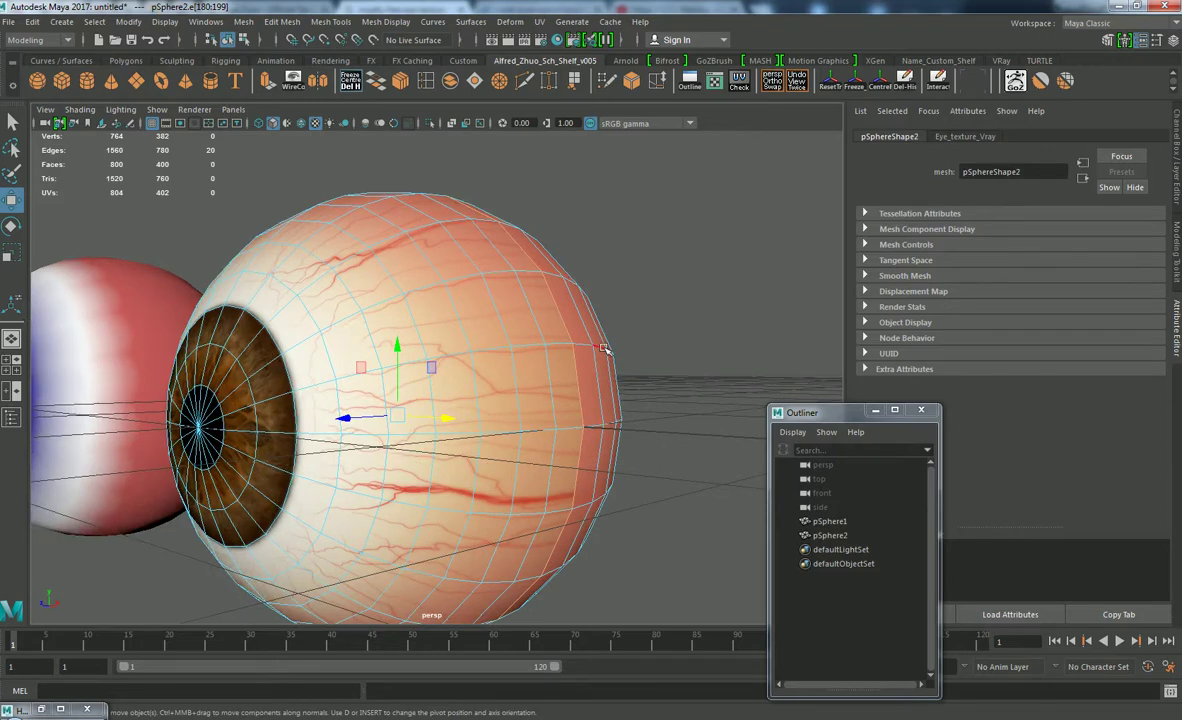
pyautogui.keyDown('alt'); pyautogui.moveTo(565, 332); pyautogui.dragTo(620, 293); pyautogui.keyUp('alt')
pyautogui.scroll(2, 601, 341)
pyautogui.moveTo(601, 341)
pyautogui.keyDown('alt'); pyautogui.mouseDown()
pyautogui.moveTo(624, 314)
pyautogui.moveTo(607, 406)
pyautogui.moveTo(559, 451)
pyautogui.moveTo(520, 390)
pyautogui.moveTo(562, 285)
pyautogui.moveTo(551, 343)
pyautogui.moveTo(615, 319)
pyautogui.moveTo(609, 358)
pyautogui.mouseUp(); pyautogui.keyUp('alt')
# - Return the duplicate sphere to object mode and clear the selection
pyautogui.click(643, 254)
pyautogui.scroll(-5, 643, 255)
pyautogui.keyDown('alt'); pyautogui.moveTo(643, 256); pyautogui.dragTo(443, 295); pyautogui.keyUp('alt')
pyautogui.moveTo(490, 267); pyautogui.dragTo(498, 267, button='right')
pyautogui.keyDown('alt'); pyautogui.moveTo(505, 267); pyautogui.dragTo(546, 284); pyautogui.keyUp('alt')
pyautogui.click(600, 255)
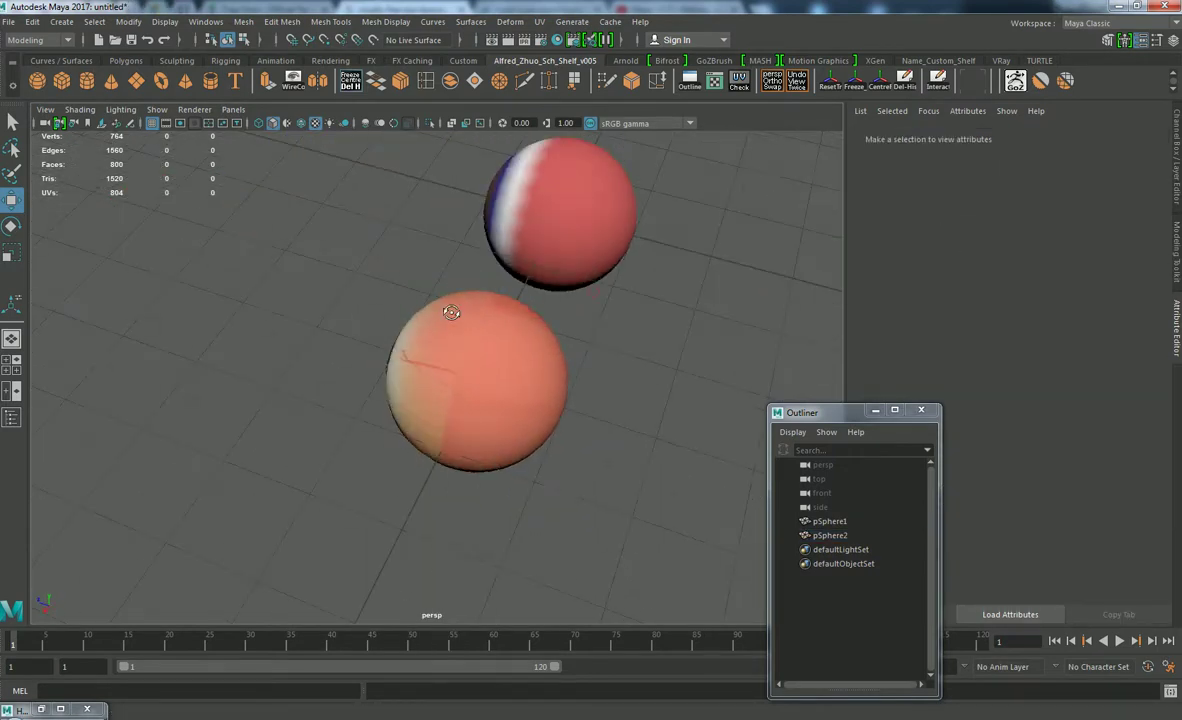
# - Examine the eyeball texture on the duplicate sphere from the iris side and close up around the seam at the back
pyautogui.scroll(6, 581, 285)
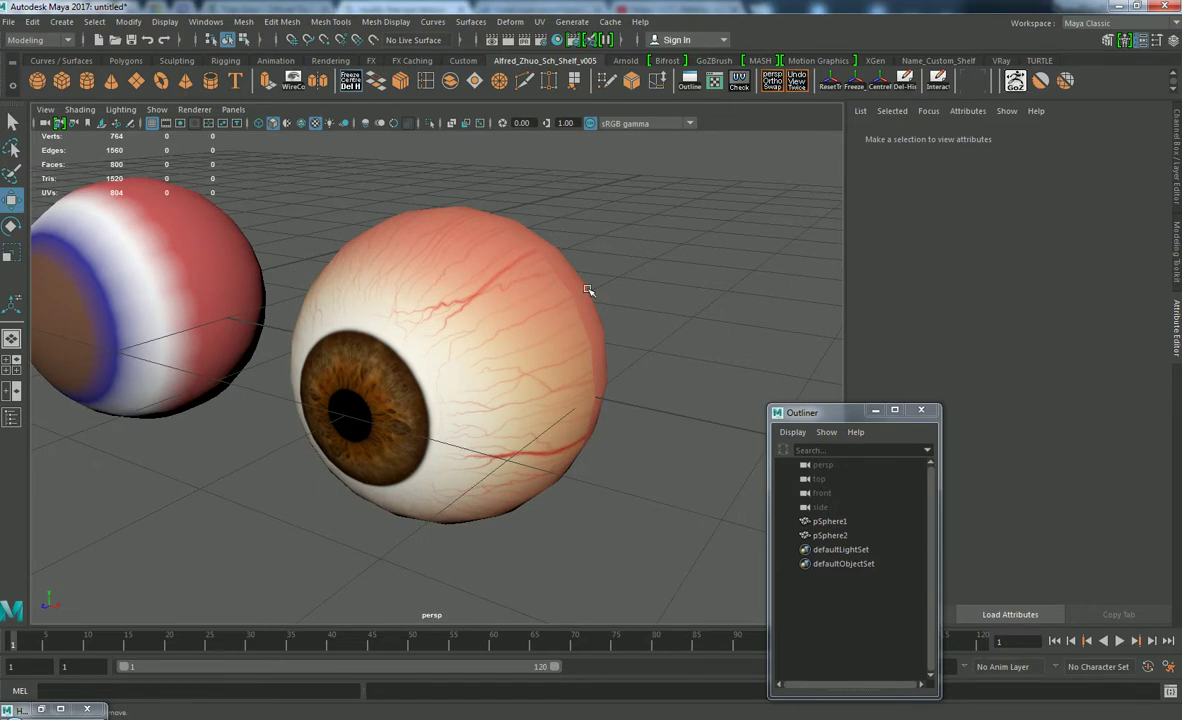
pyautogui.keyDown('alt'); pyautogui.moveTo(595, 268); pyautogui.dragTo(398, 485); pyautogui.keyUp('alt')
pyautogui.scroll(3, 433, 404)
pyautogui.keyDown('alt'); pyautogui.moveTo(433, 404); pyautogui.dragTo(474, 406); pyautogui.keyUp('alt')
pyautogui.scroll(2, 474, 406)
pyautogui.keyDown('alt'); pyautogui.moveTo(475, 407); pyautogui.dragTo(536, 385, button='right'); pyautogui.keyUp('alt')
pyautogui.moveTo(536, 385)
pyautogui.keyDown('alt'); pyautogui.mouseDown()
pyautogui.moveTo(557, 385)
pyautogui.moveTo(509, 396)
pyautogui.moveTo(532, 392)
pyautogui.mouseUp(); pyautogui.keyUp('alt')
# - Select the duplicate sphere and open its UV layout in the UV Editor
pyautogui.click(519, 376)
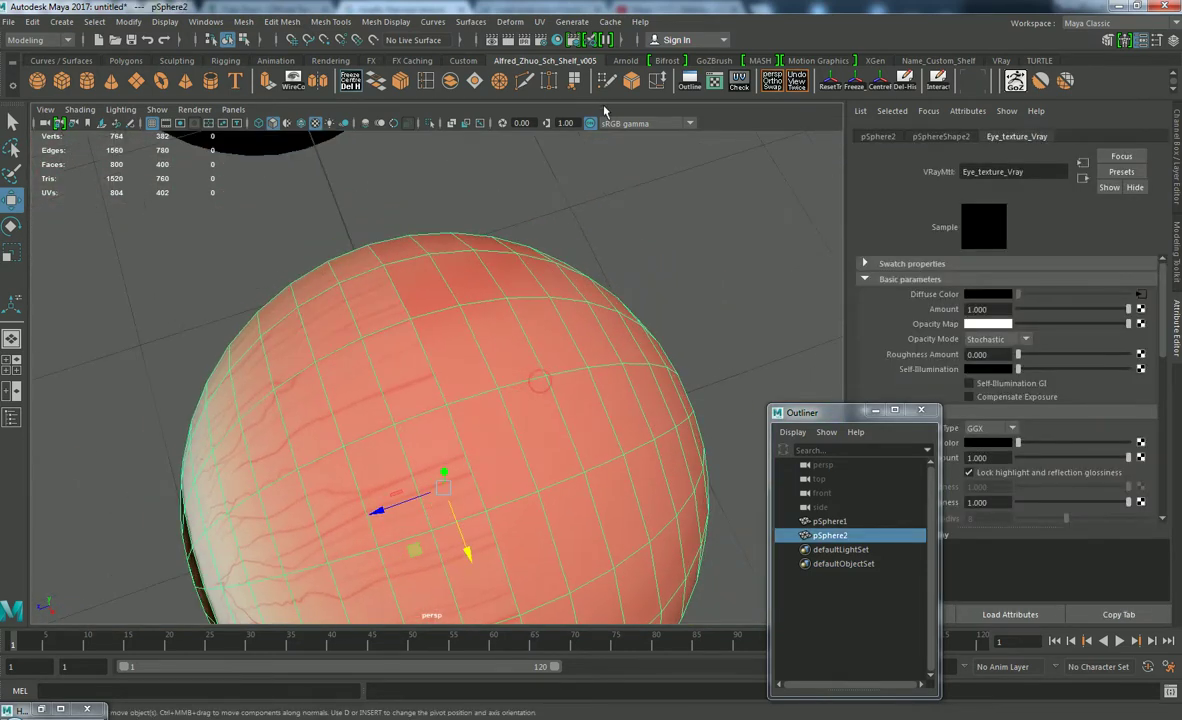
pyautogui.click(539, 22)
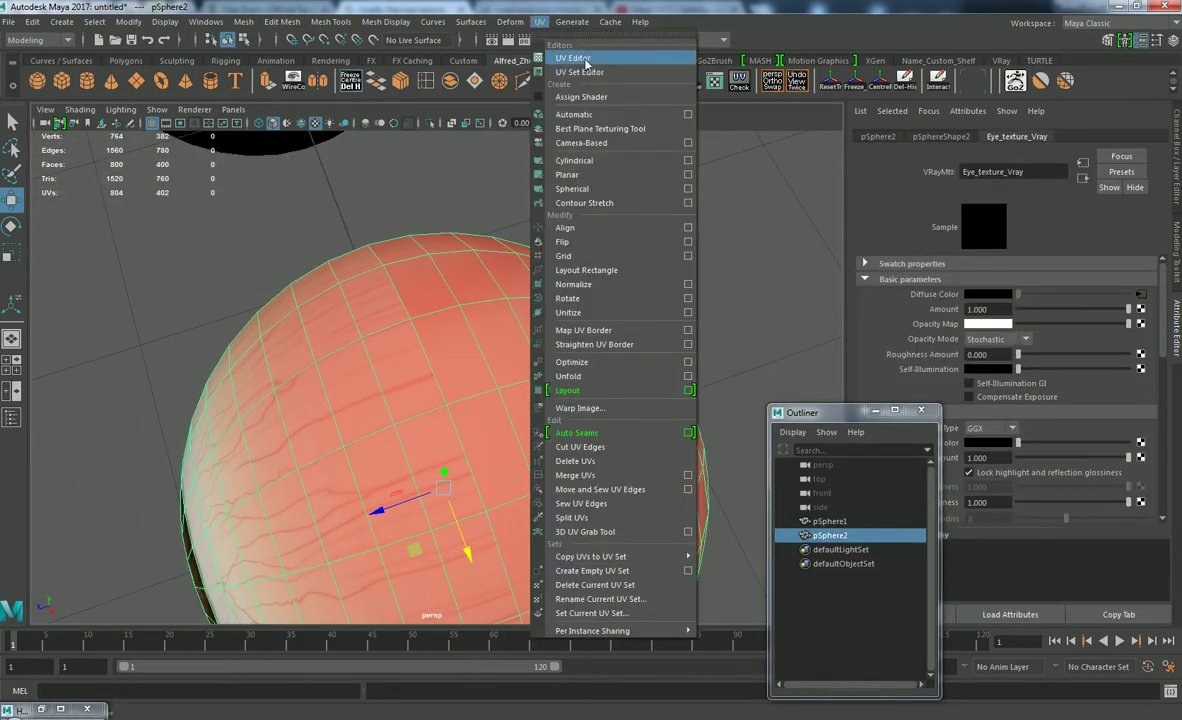
pyautogui.click(586, 62)
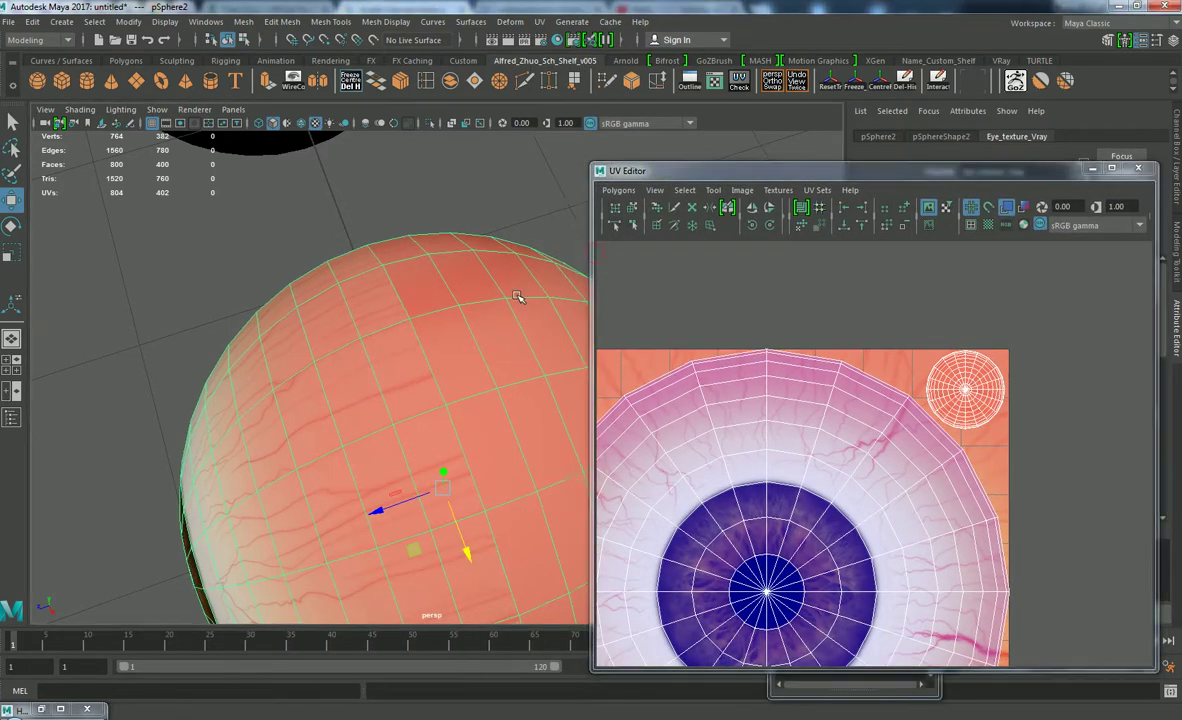
# - Compare the duplicate sphere's large and small UV shells with how the eyeball texture wraps from the iris to the back
pyautogui.keyDown('alt'); pyautogui.moveTo(517, 296); pyautogui.dragTo(410, 331, button='right'); pyautogui.keyUp('alt')
pyautogui.keyDown('alt'); pyautogui.moveTo(473, 328); pyautogui.dragTo(606, 312); pyautogui.keyUp('alt')
pyautogui.scroll(-5, 783, 431)
pyautogui.keyDown('alt'); pyautogui.moveTo(492, 406); pyautogui.dragTo(454, 410); pyautogui.keyUp('alt')
pyautogui.click(294, 388)
pyautogui.click(454, 410)
pyautogui.keyDown('alt'); pyautogui.moveTo(454, 410); pyautogui.dragTo(398, 368, button='middle'); pyautogui.keyUp('alt')
pyautogui.scroll(6, 398, 369)
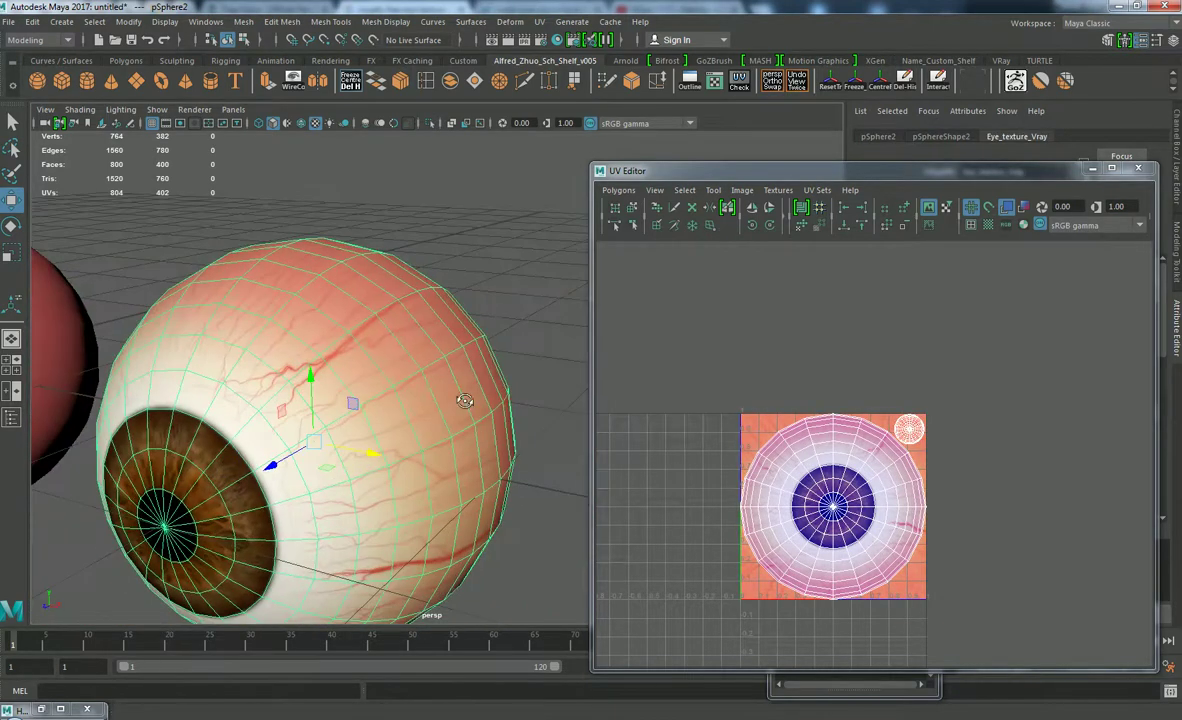
pyautogui.scroll(-2, 900, 435)
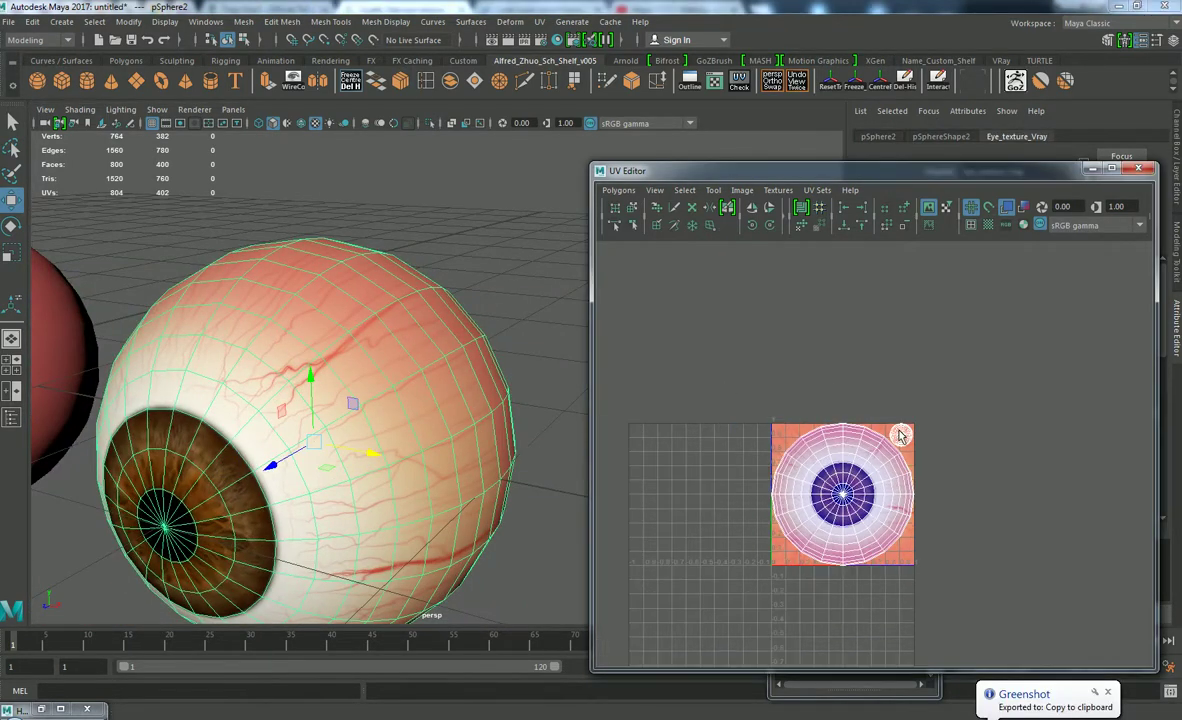
pyautogui.scroll(2, 912, 447)
# - Deselect the duplicate sphere and inspect both eyeballs side by side without the wireframe
pyautogui.keyDown('alt'); pyautogui.moveTo(485, 372); pyautogui.dragTo(385, 240); pyautogui.keyUp('alt')
pyautogui.scroll(-6, 485, 254)
pyautogui.click(439, 246)
pyautogui.scroll(2, 441, 308)
pyautogui.keyDown('alt'); pyautogui.moveTo(442, 311); pyautogui.dragTo(488, 374); pyautogui.keyUp('alt')
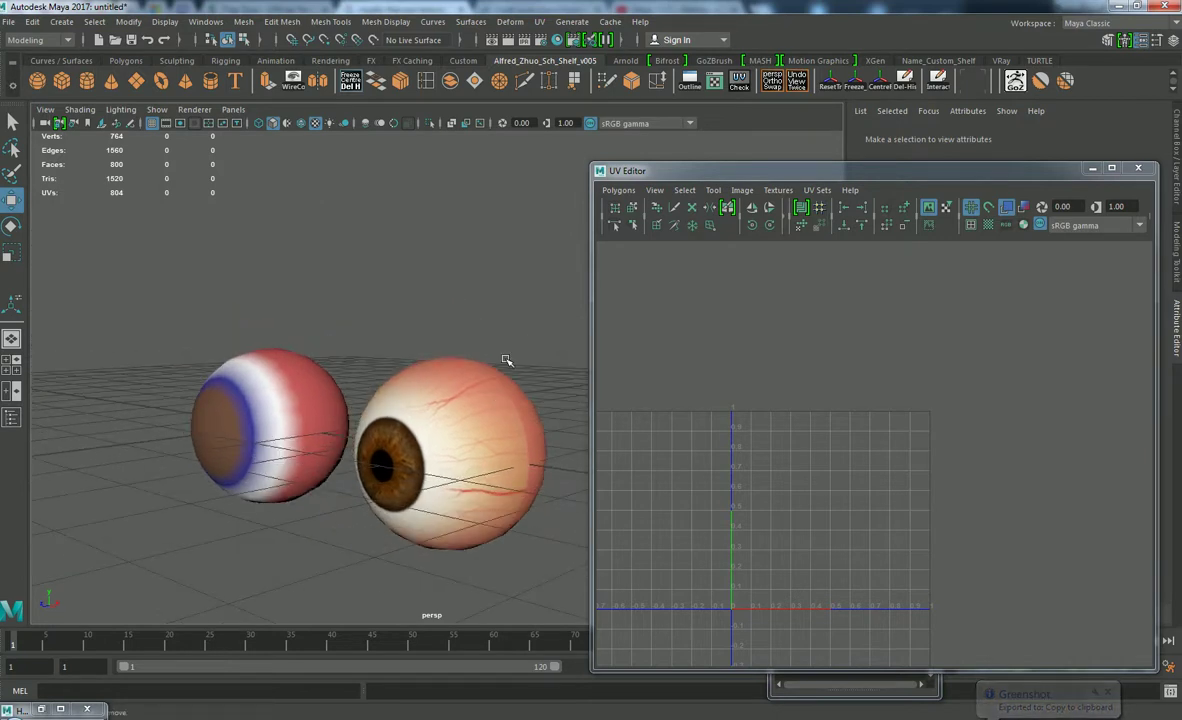
# - Reselect the duplicate sphere to display its UV shells over the eyeball texture
pyautogui.scroll(2, 507, 360)
pyautogui.keyDown('alt'); pyautogui.moveTo(466, 337); pyautogui.dragTo(306, 150, button='middle'); pyautogui.keyUp('alt')
pyautogui.keyDown('alt'); pyautogui.moveTo(306, 150); pyautogui.dragTo(407, 378); pyautogui.keyUp('alt')
pyautogui.click(407, 378)
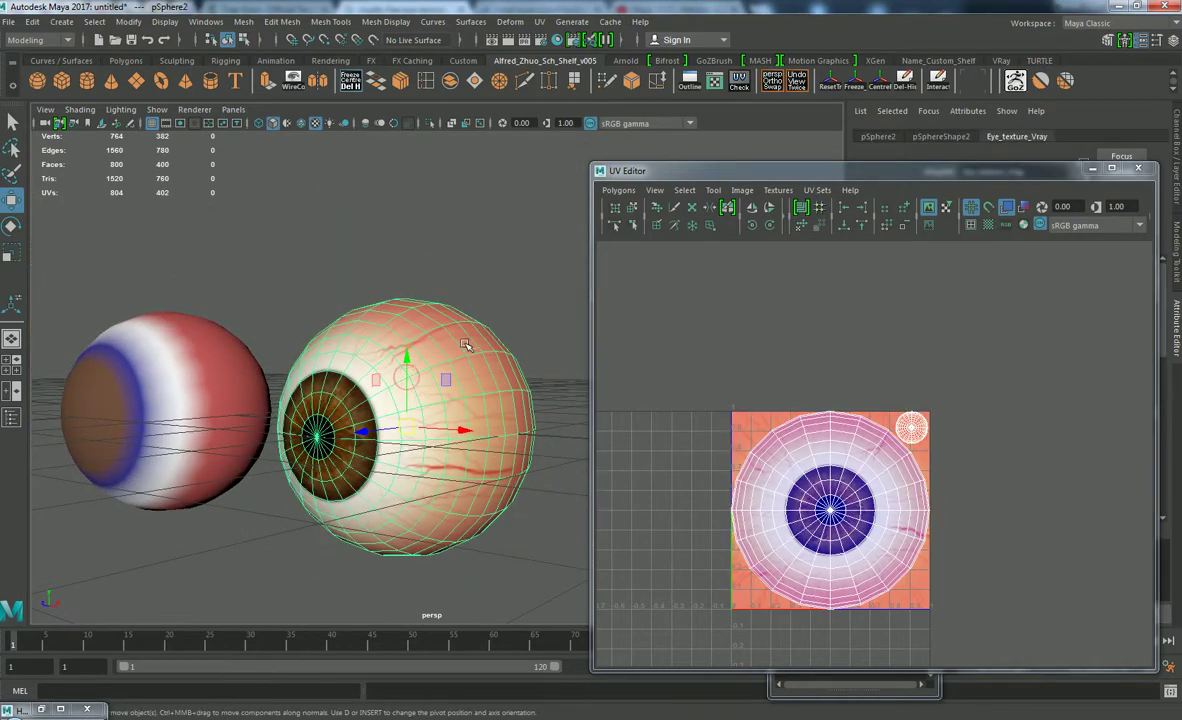